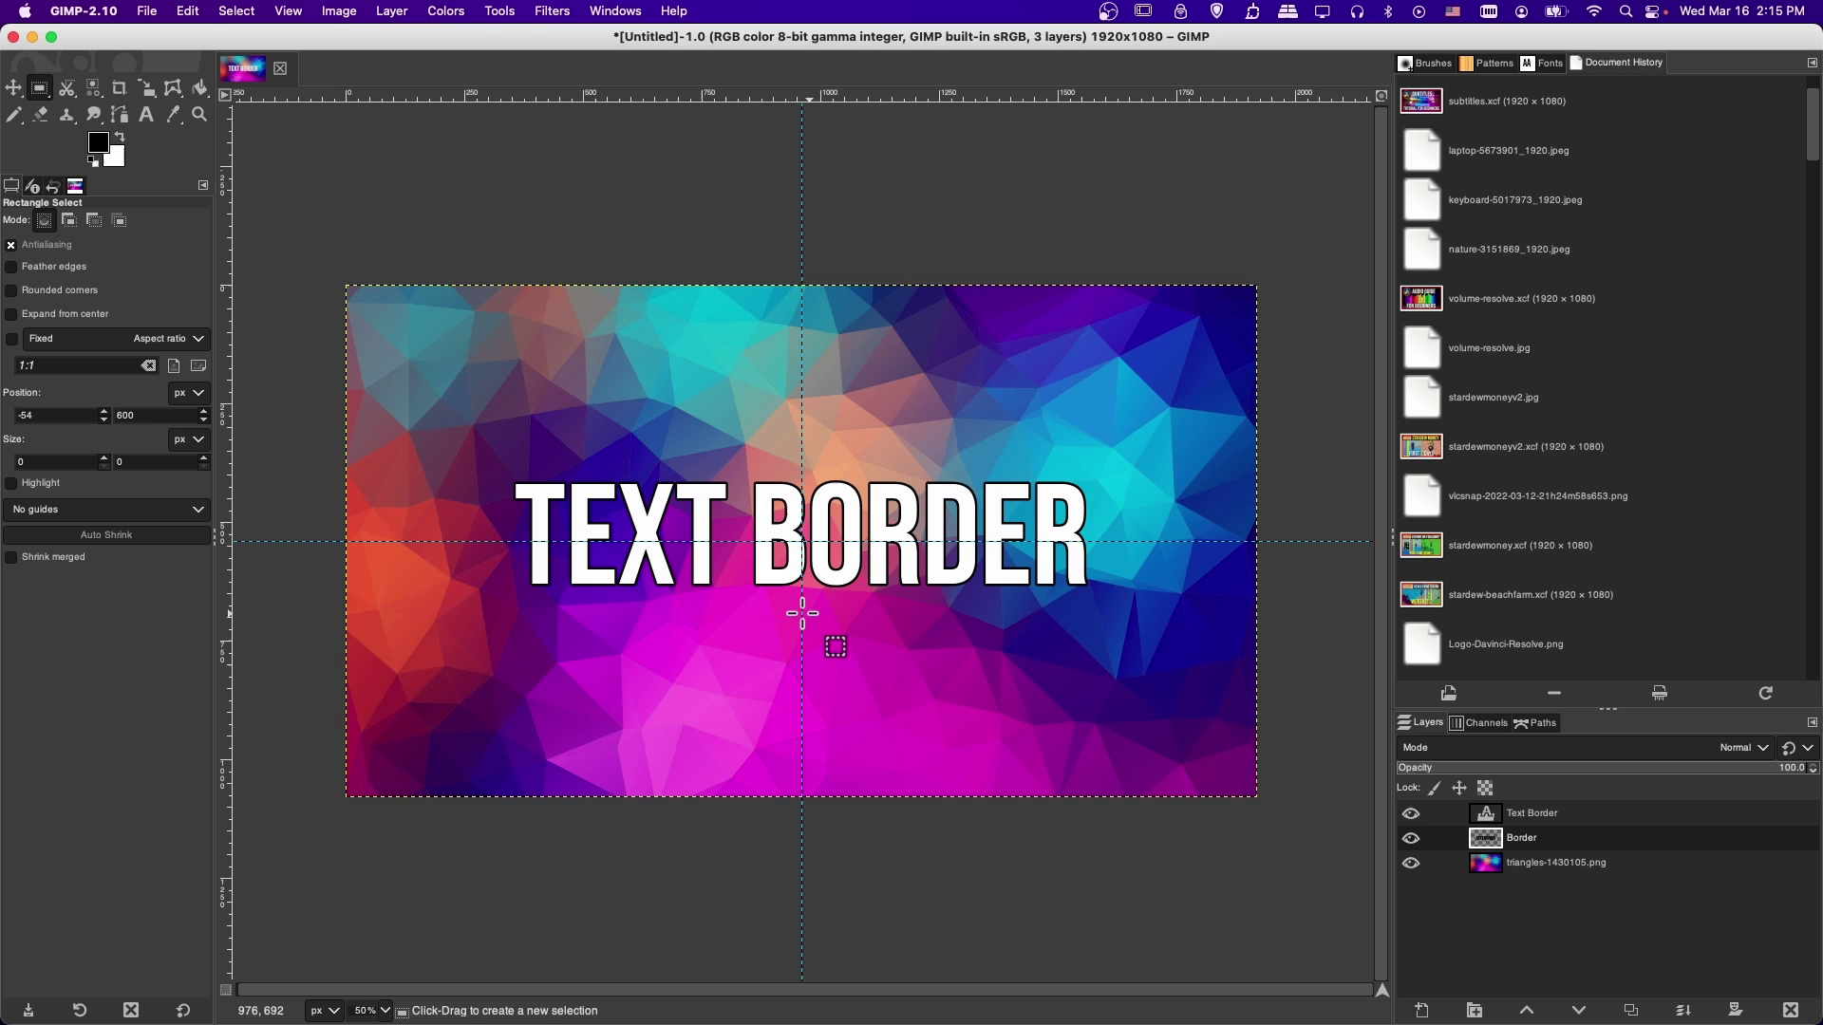
Delete the old Border and Text Border layers.
ctrl+scroll(779, 577, up, 4)
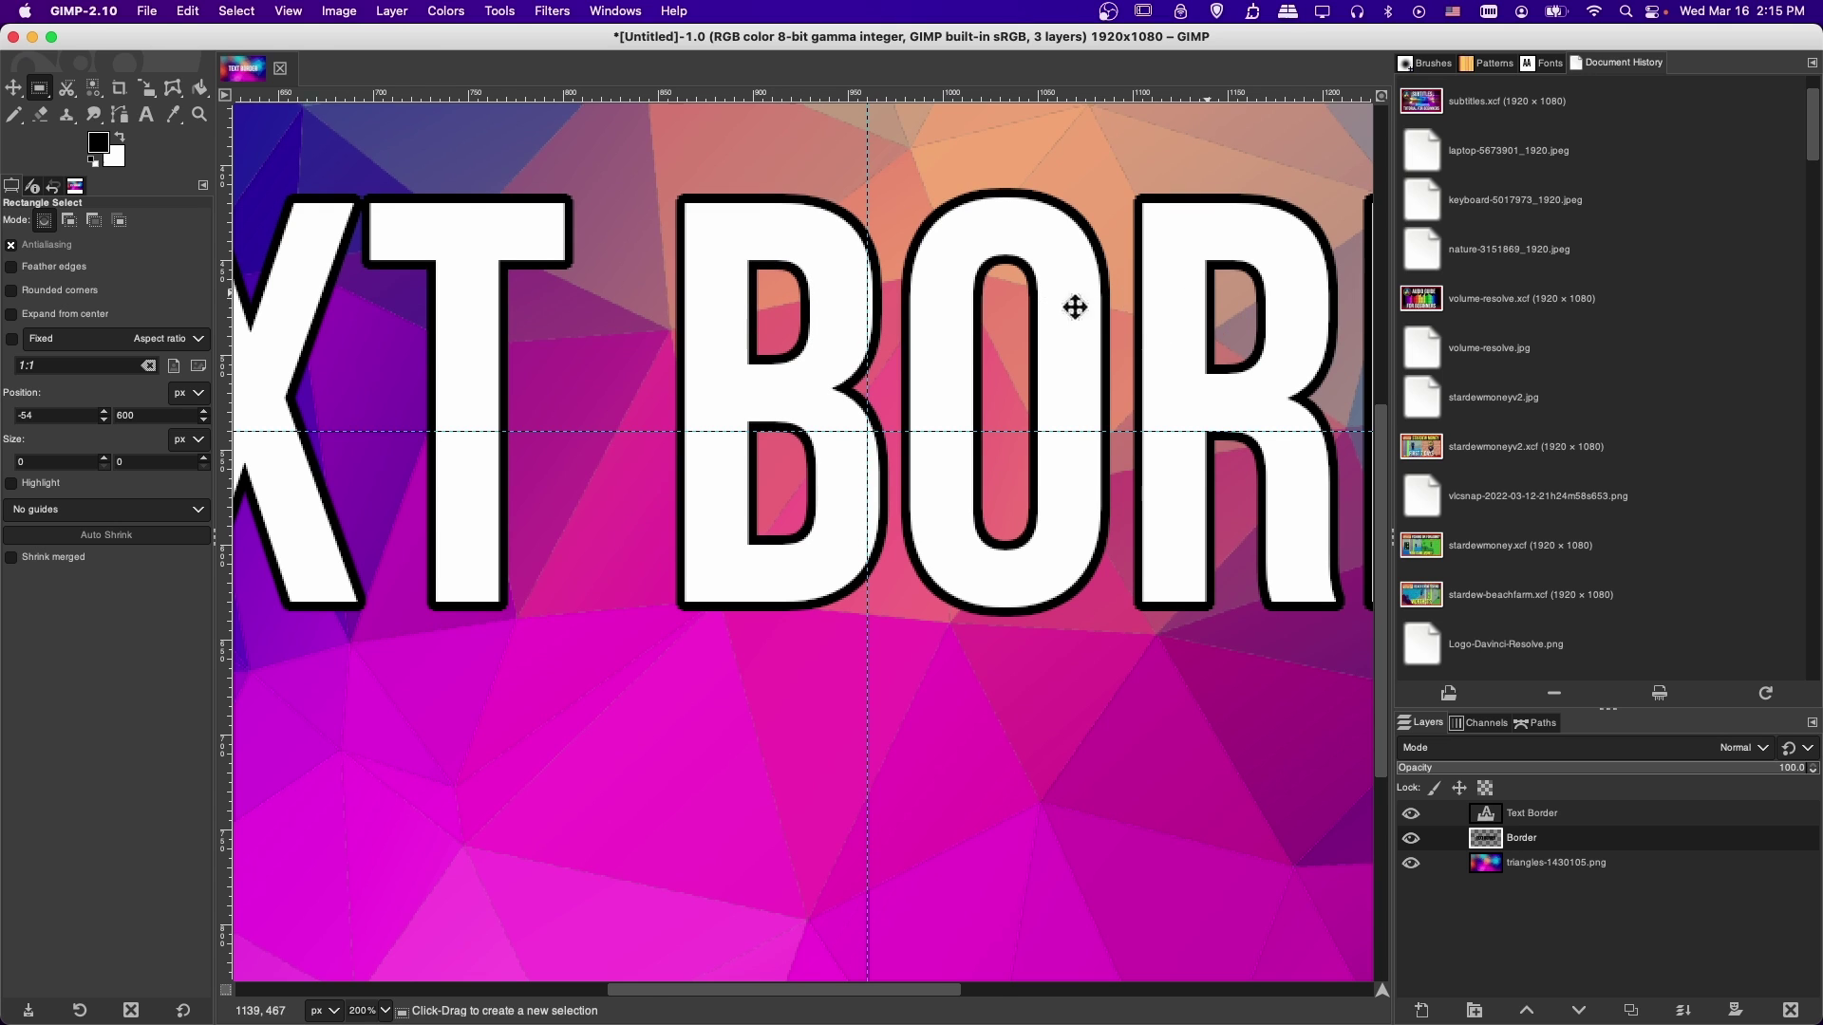
scroll(1075, 305, down, 1)
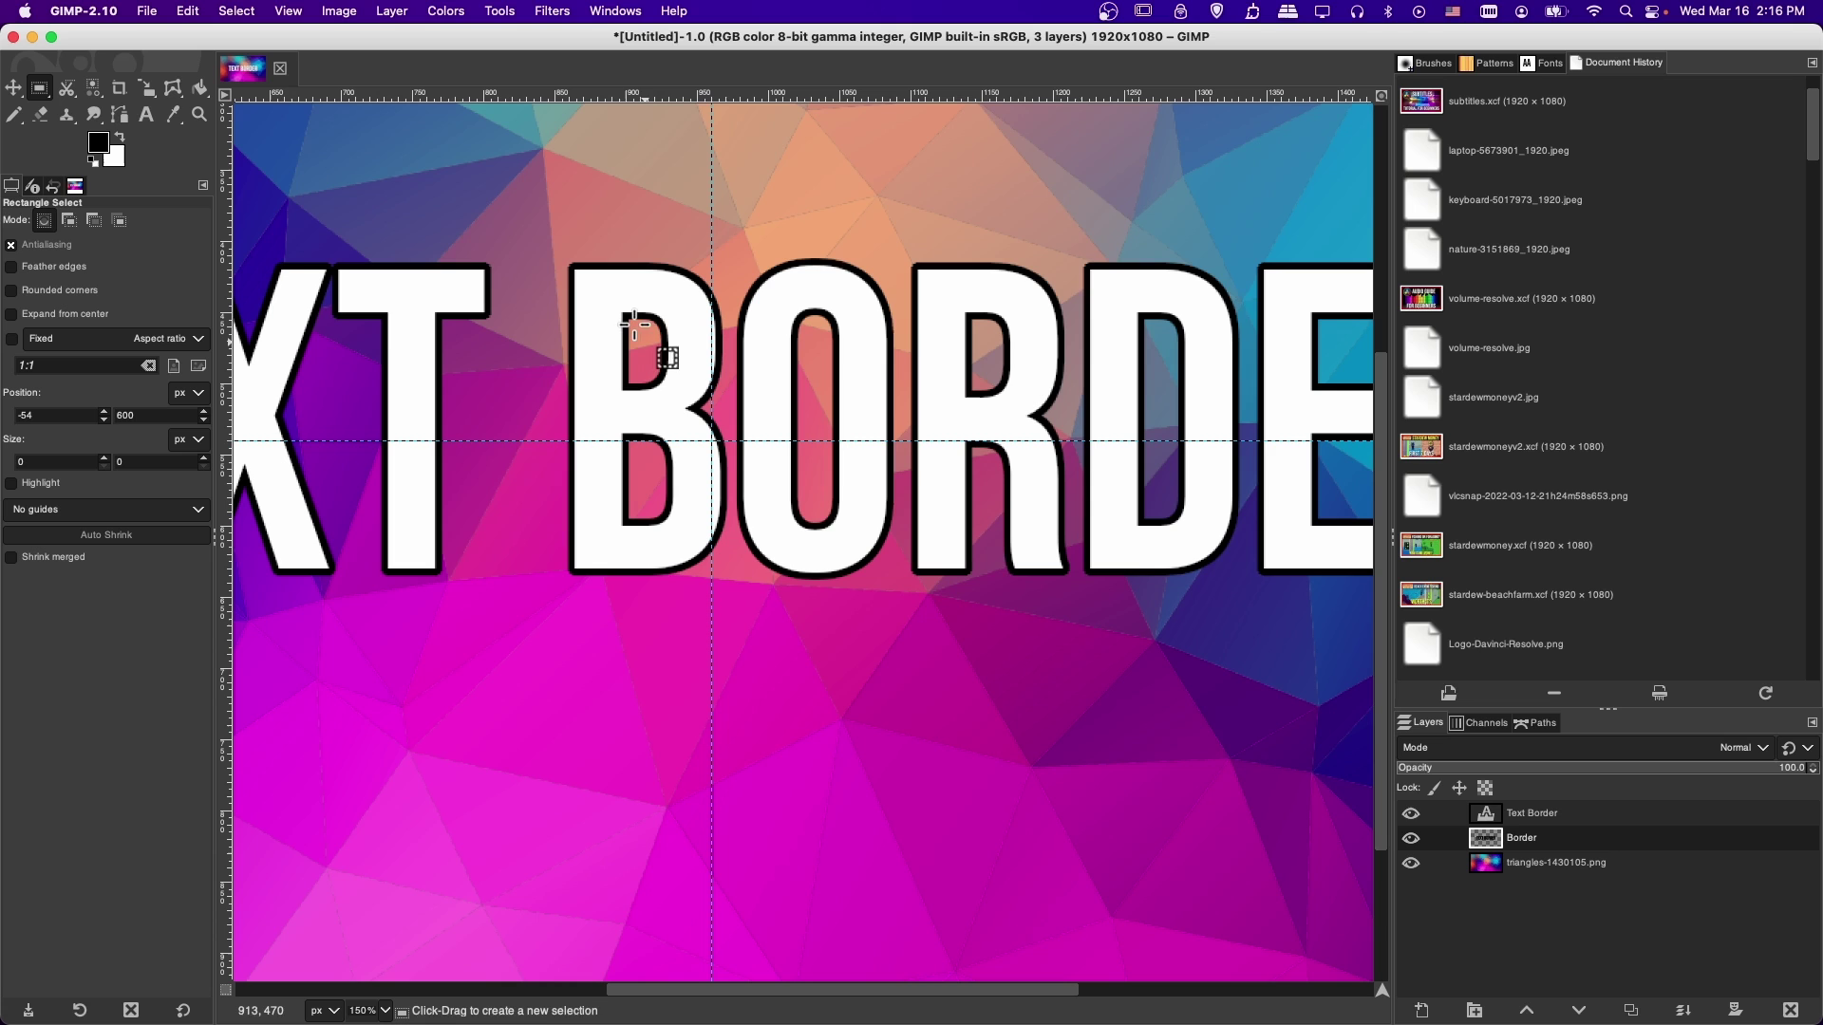
scroll(619, 305, down, 1)
scroll(619, 304, left, 2)
scroll(619, 305, up, 1)
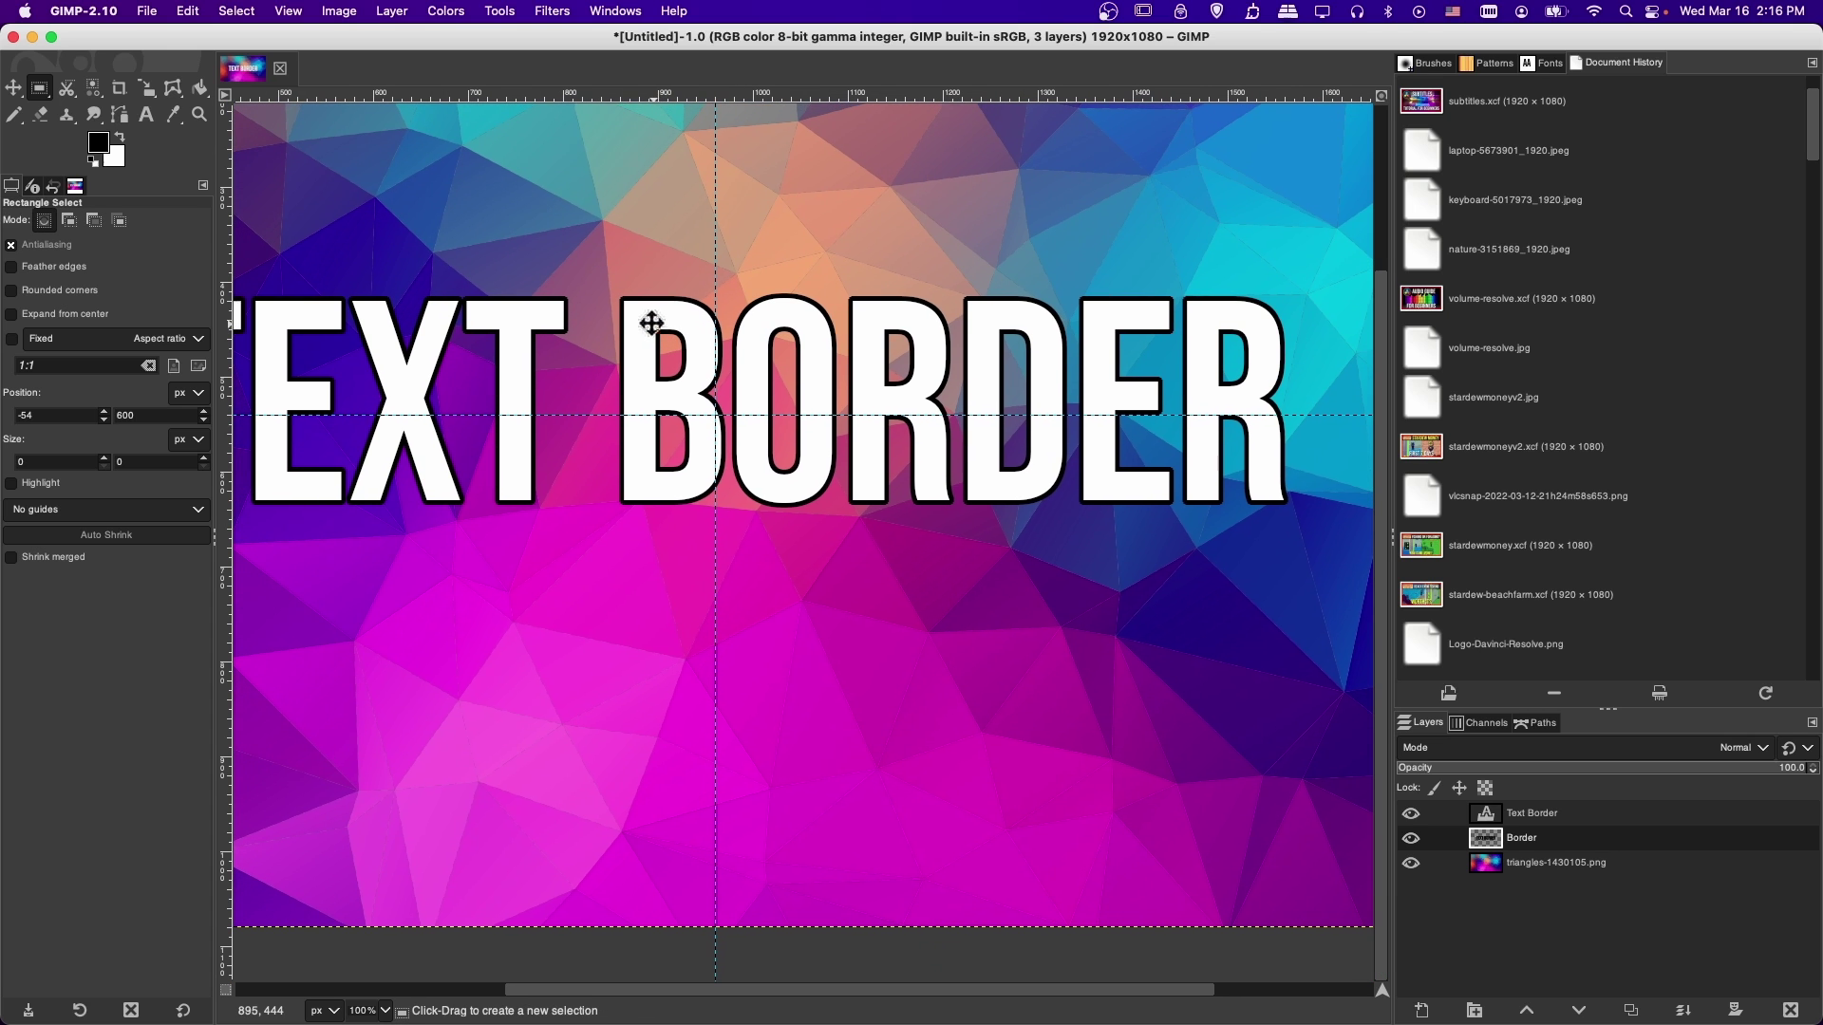
scroll(677, 328, down, 1)
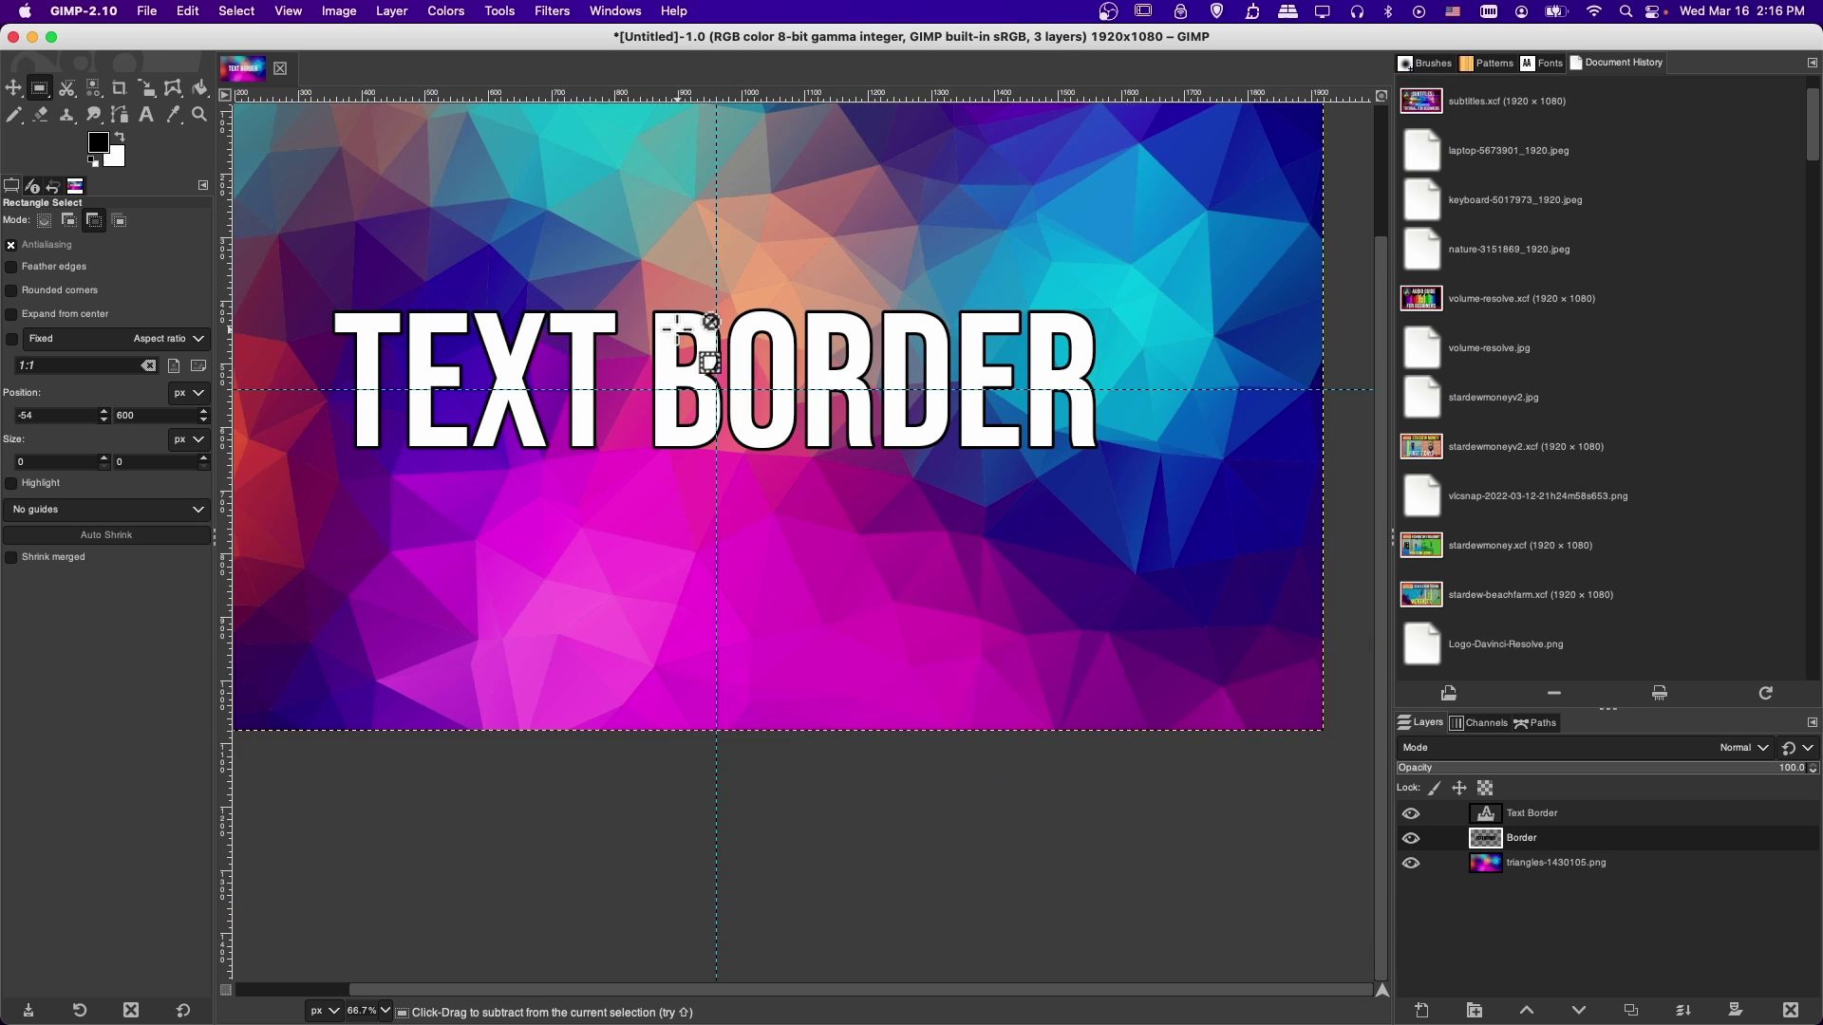
scroll(726, 325, left, 2)
scroll(726, 326, up, 2)
scroll(738, 389, up, 1)
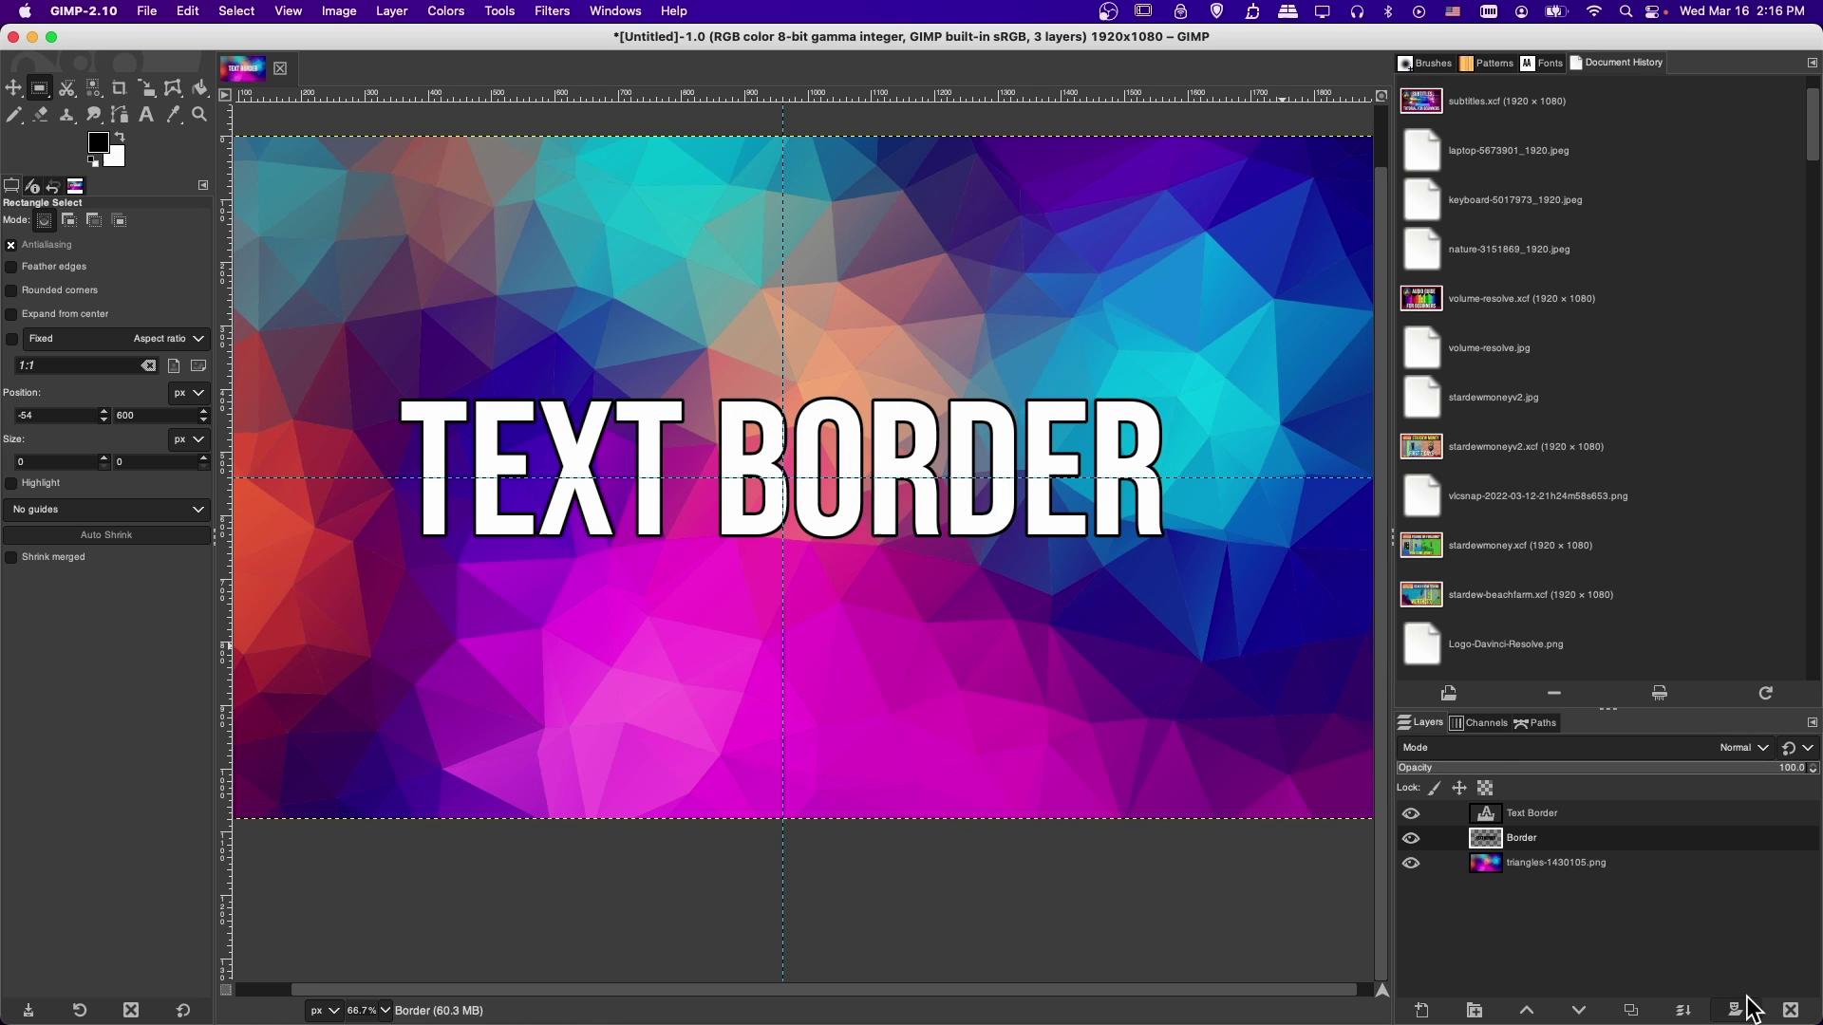
click(1791, 1010)
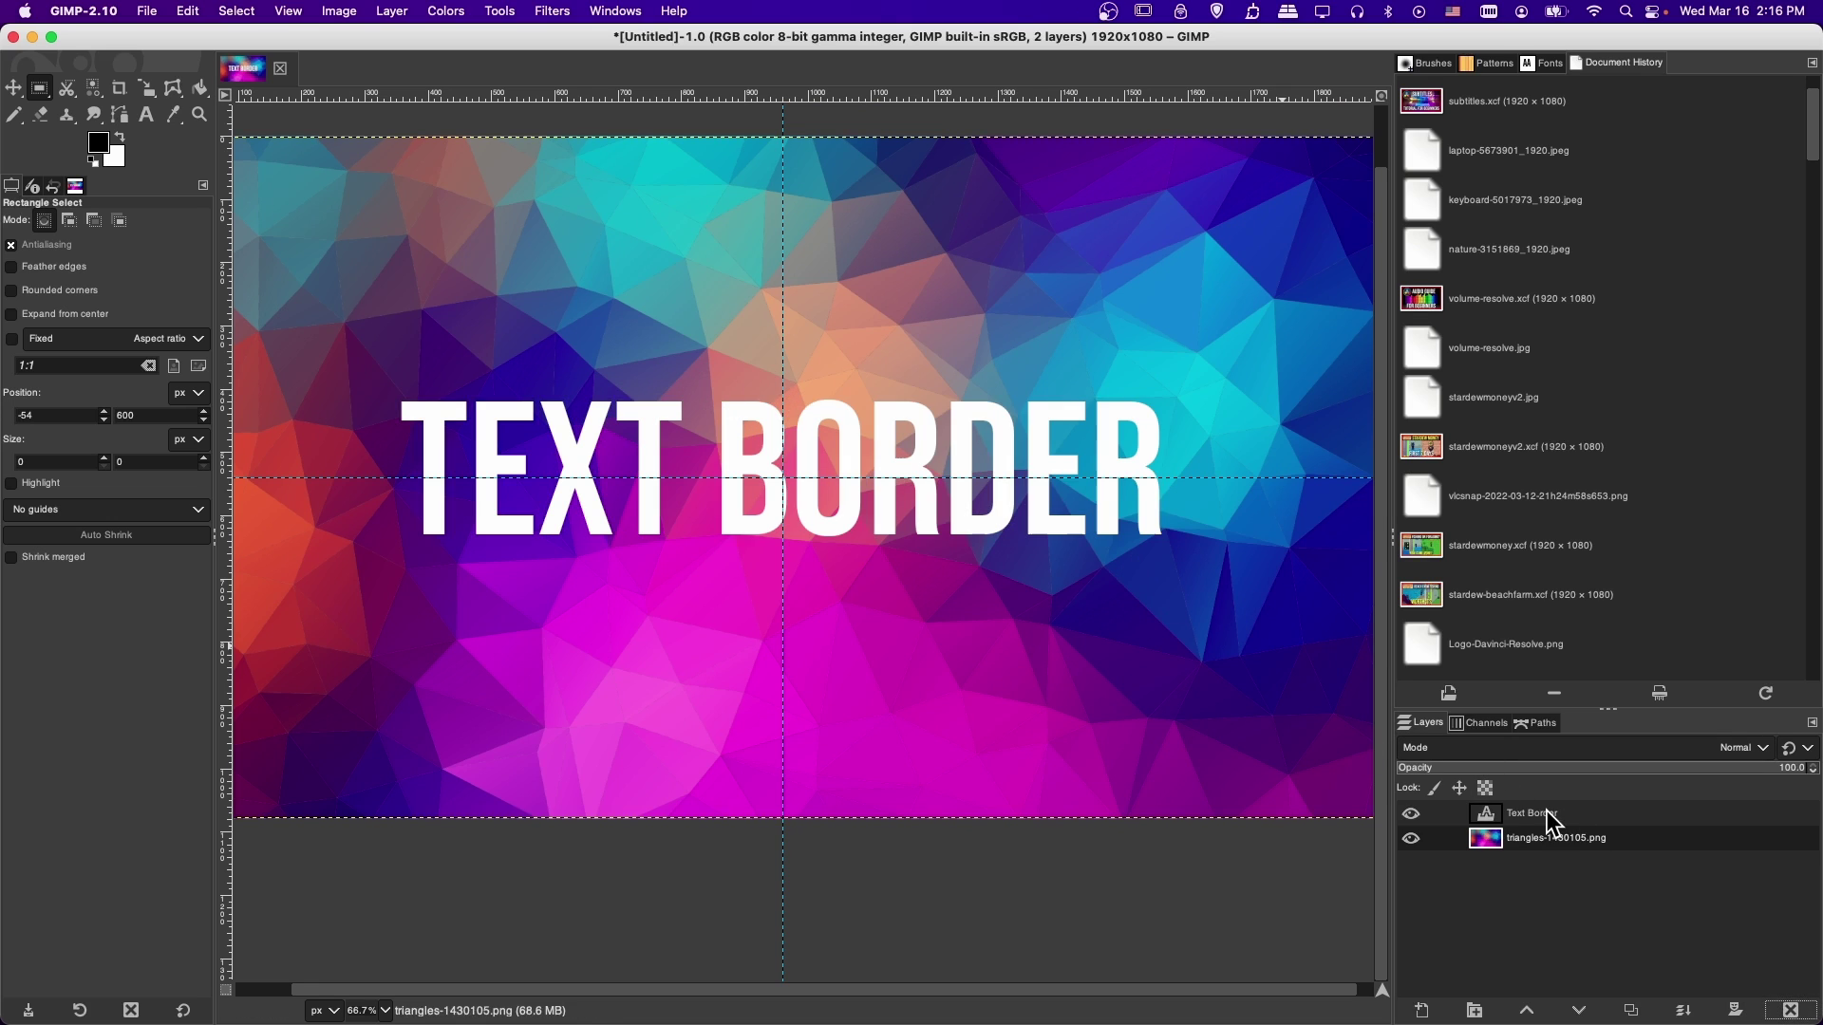
click(1791, 1010)
Add white 'Tutorial' text near the centre of the background.
scroll(845, 520, down, 1)
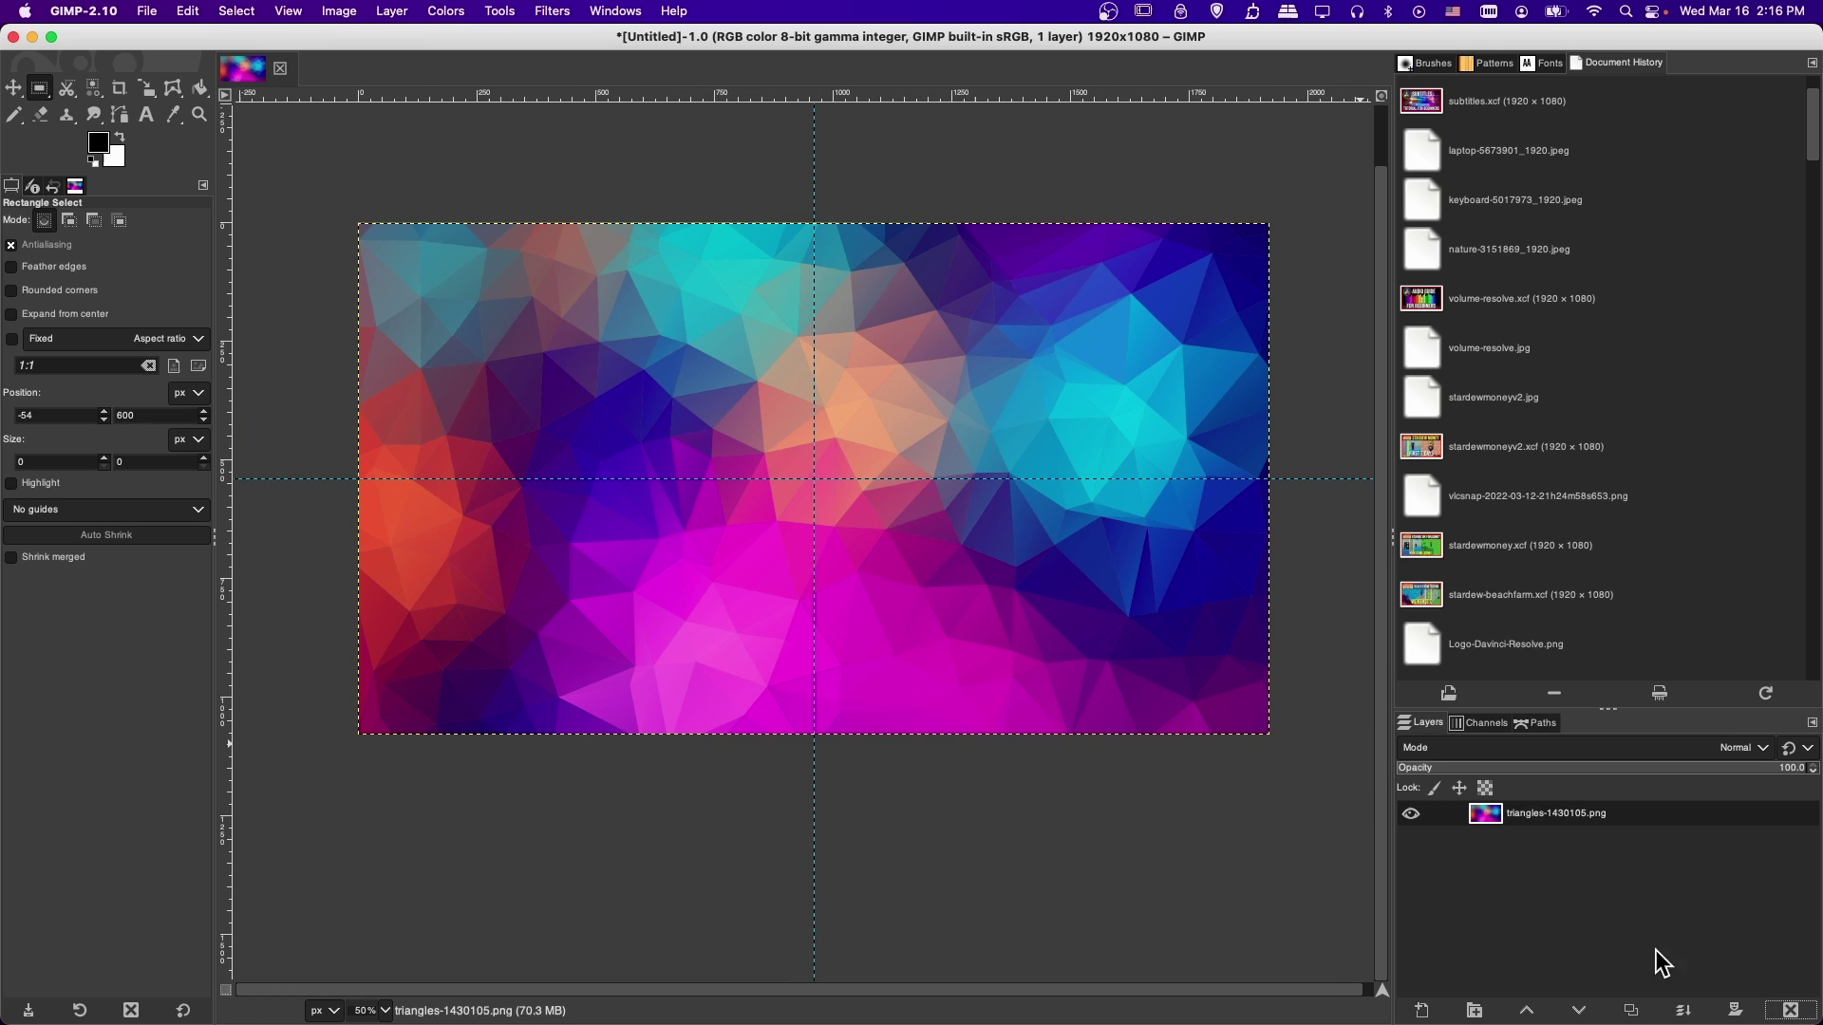
click(145, 116)
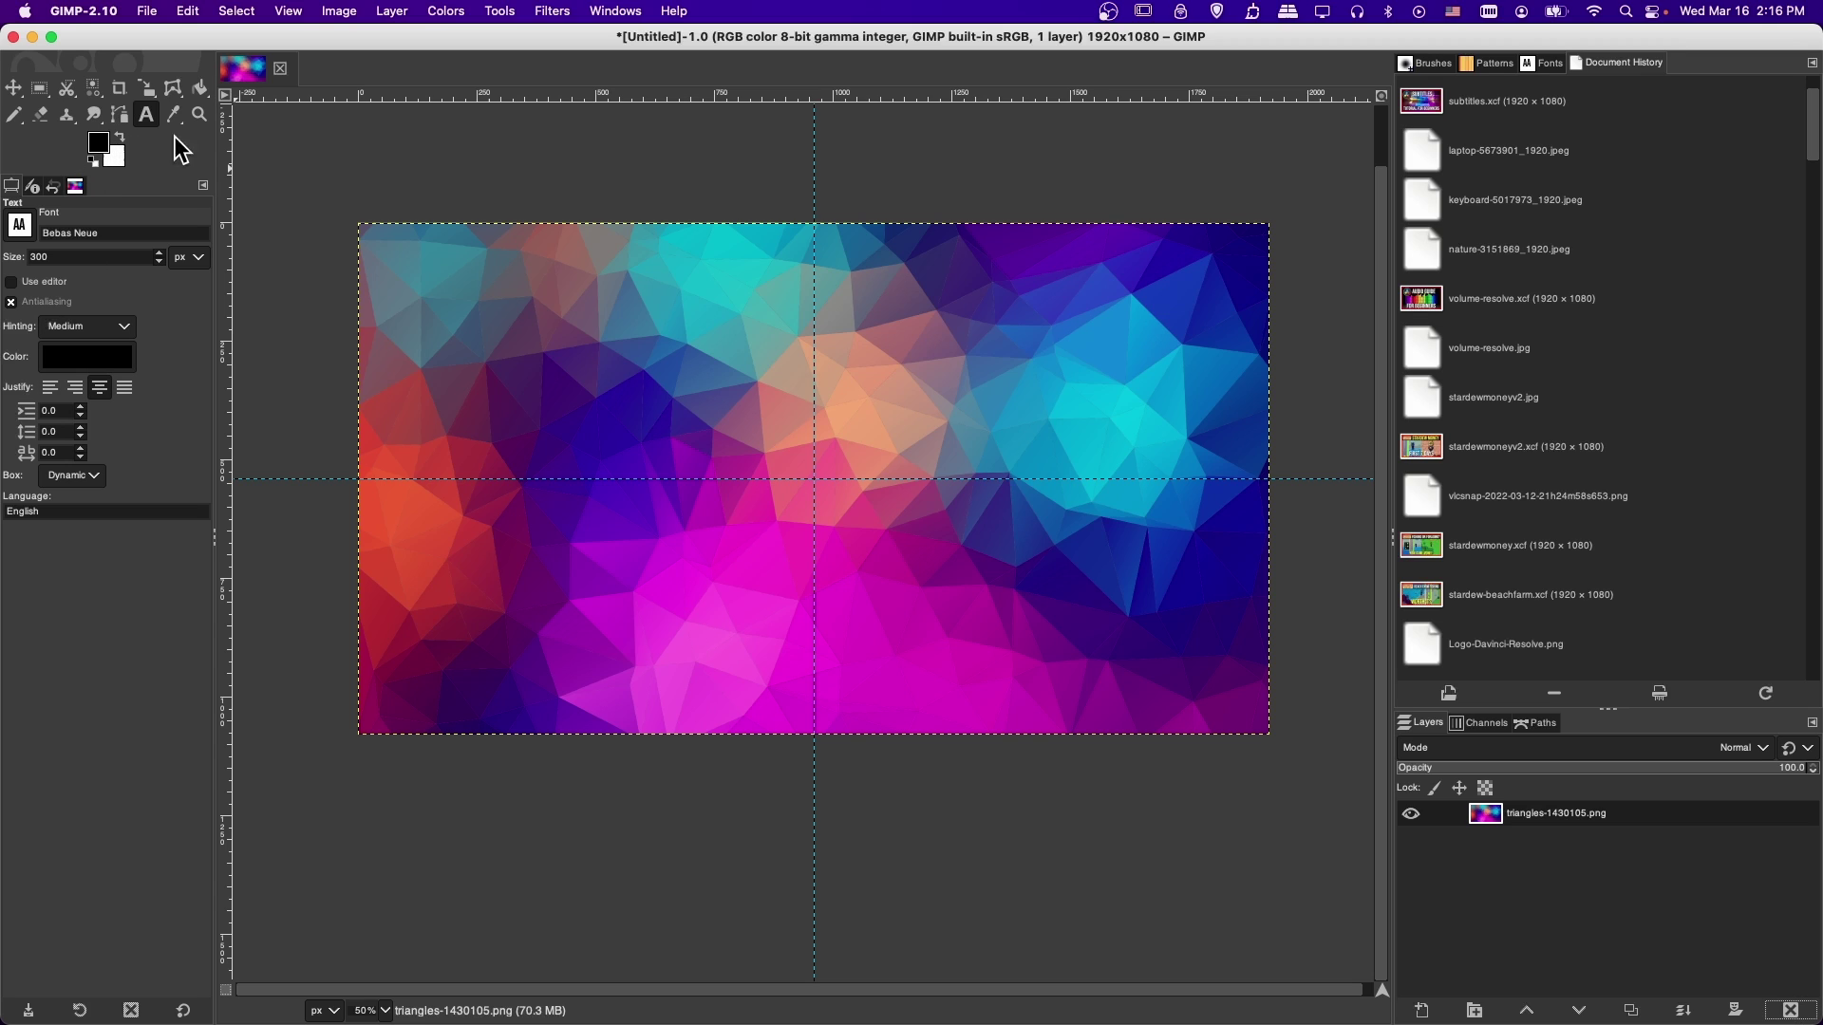
key(x)
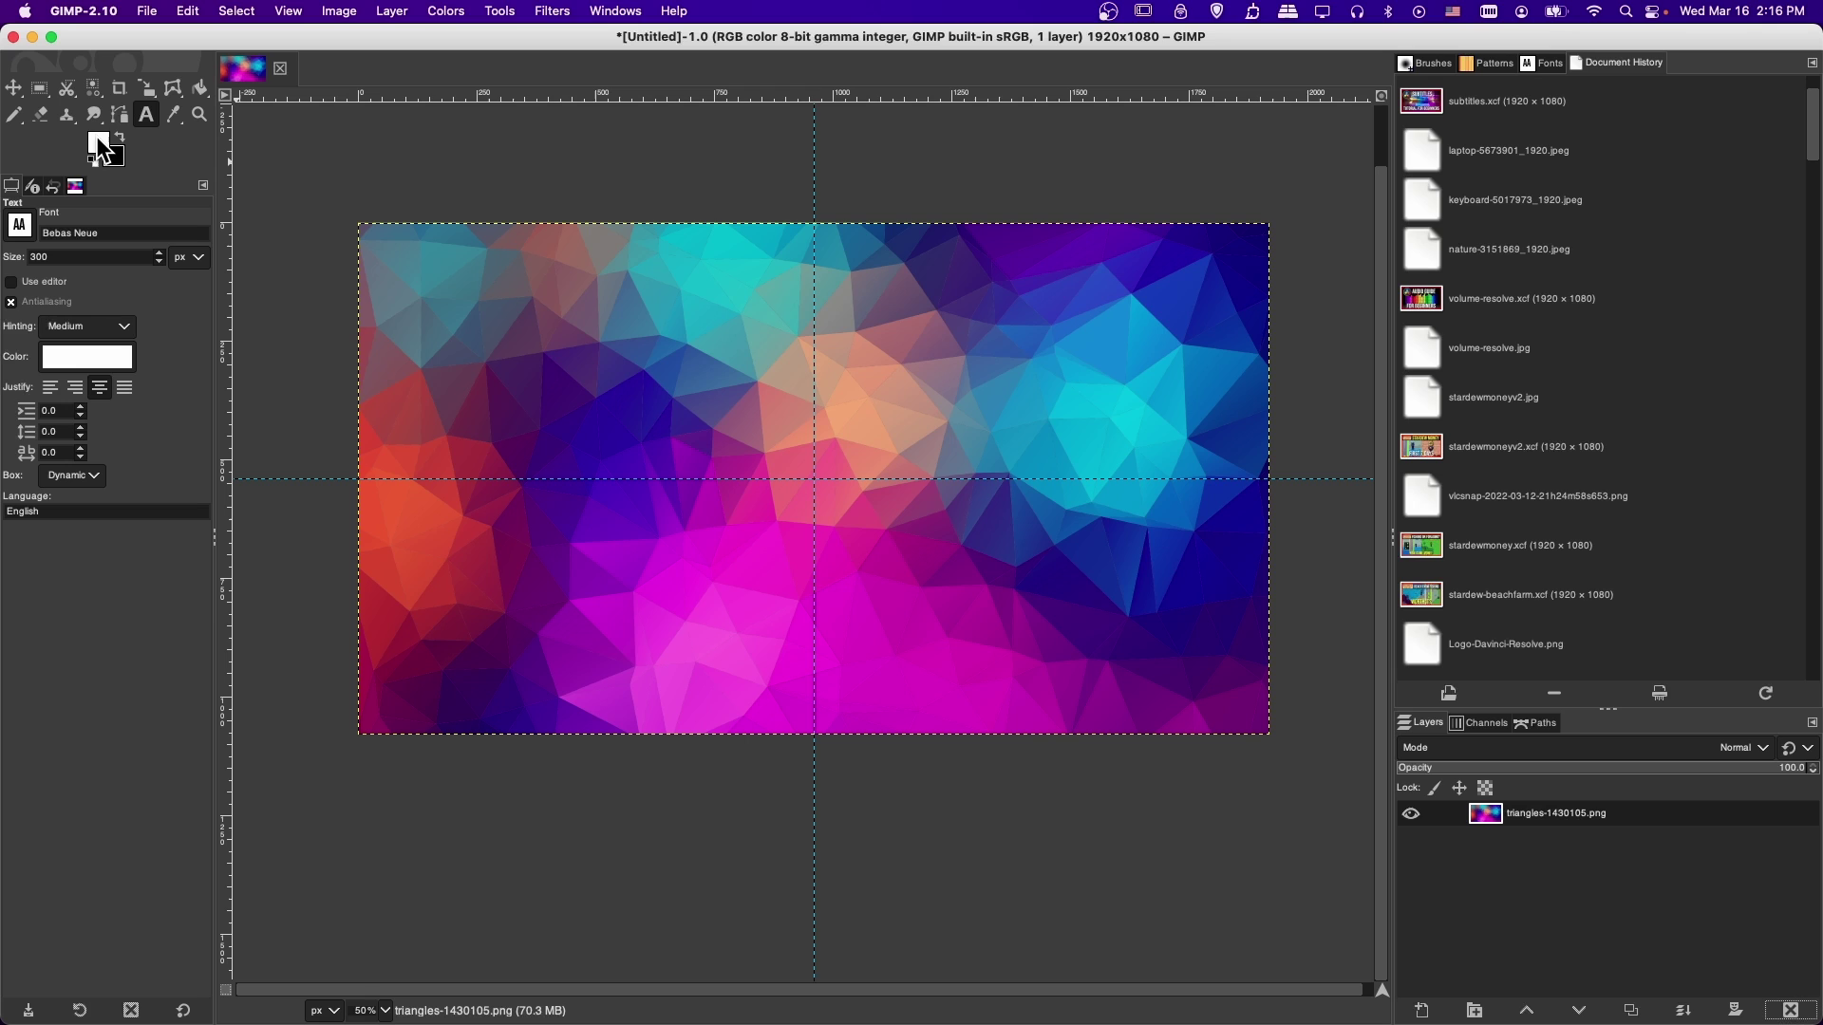
click(85, 361)
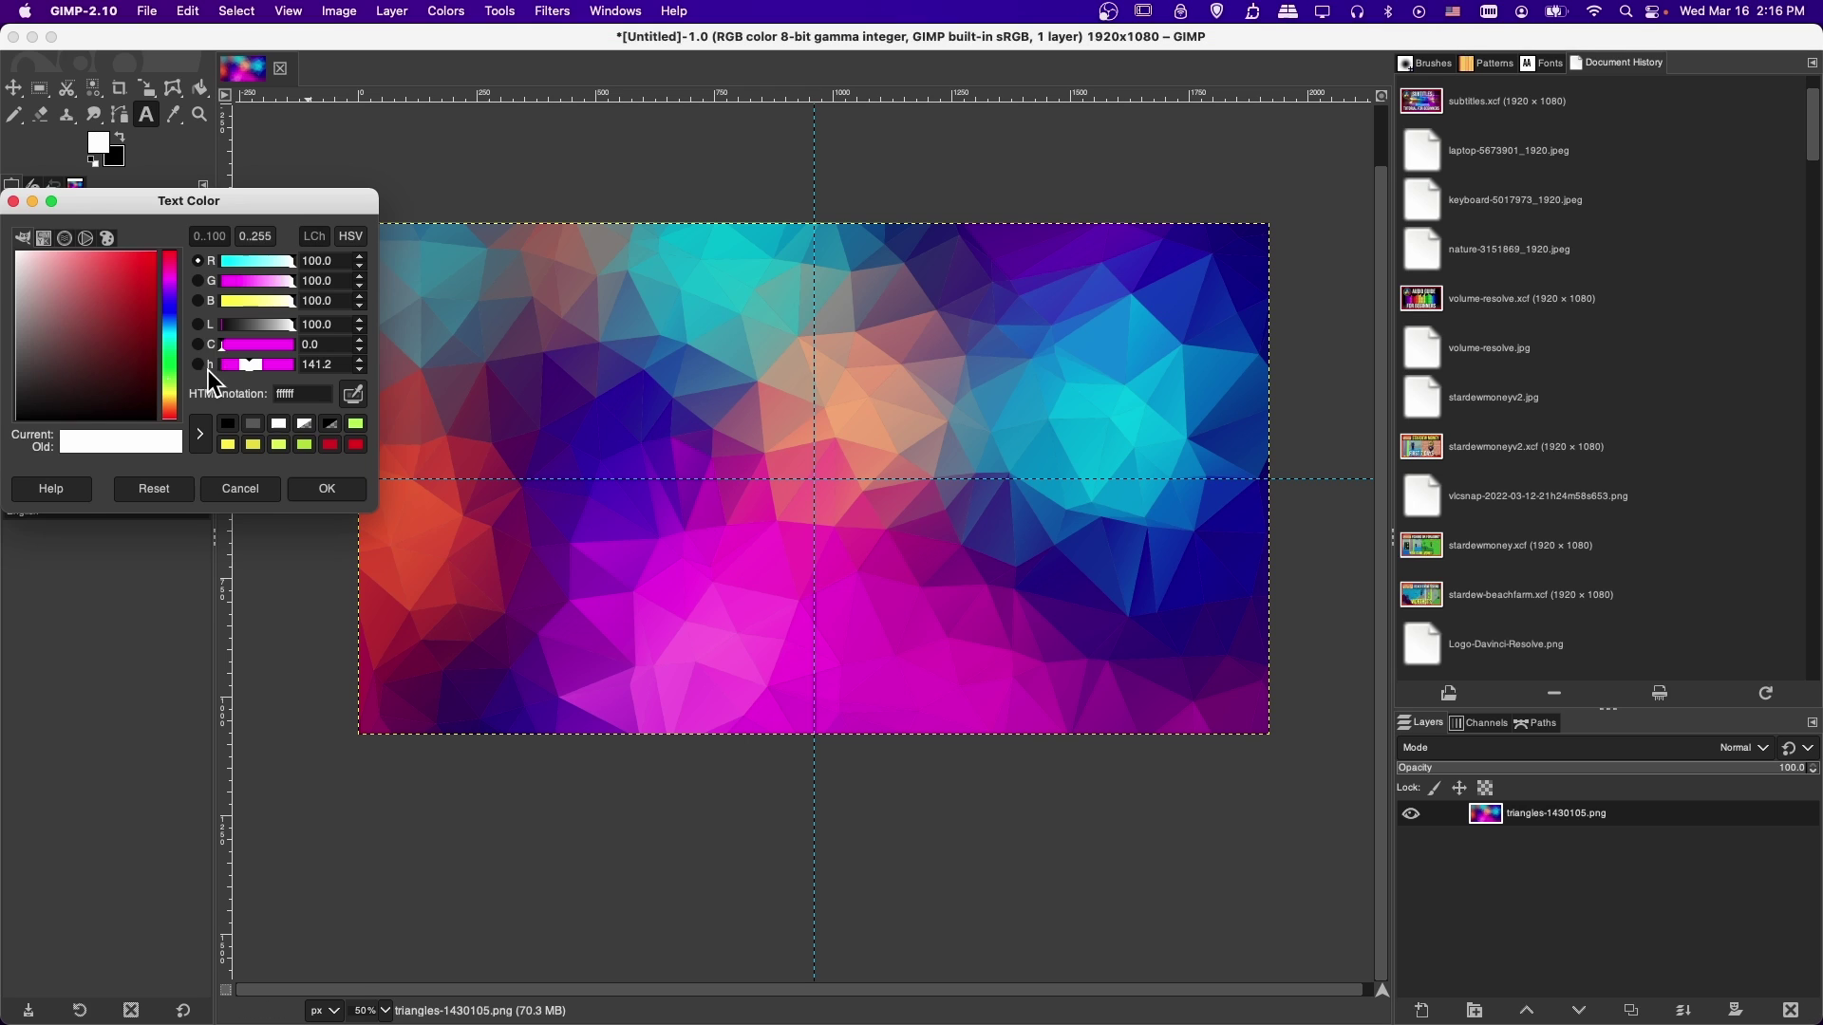
click(265, 495)
click(602, 421)
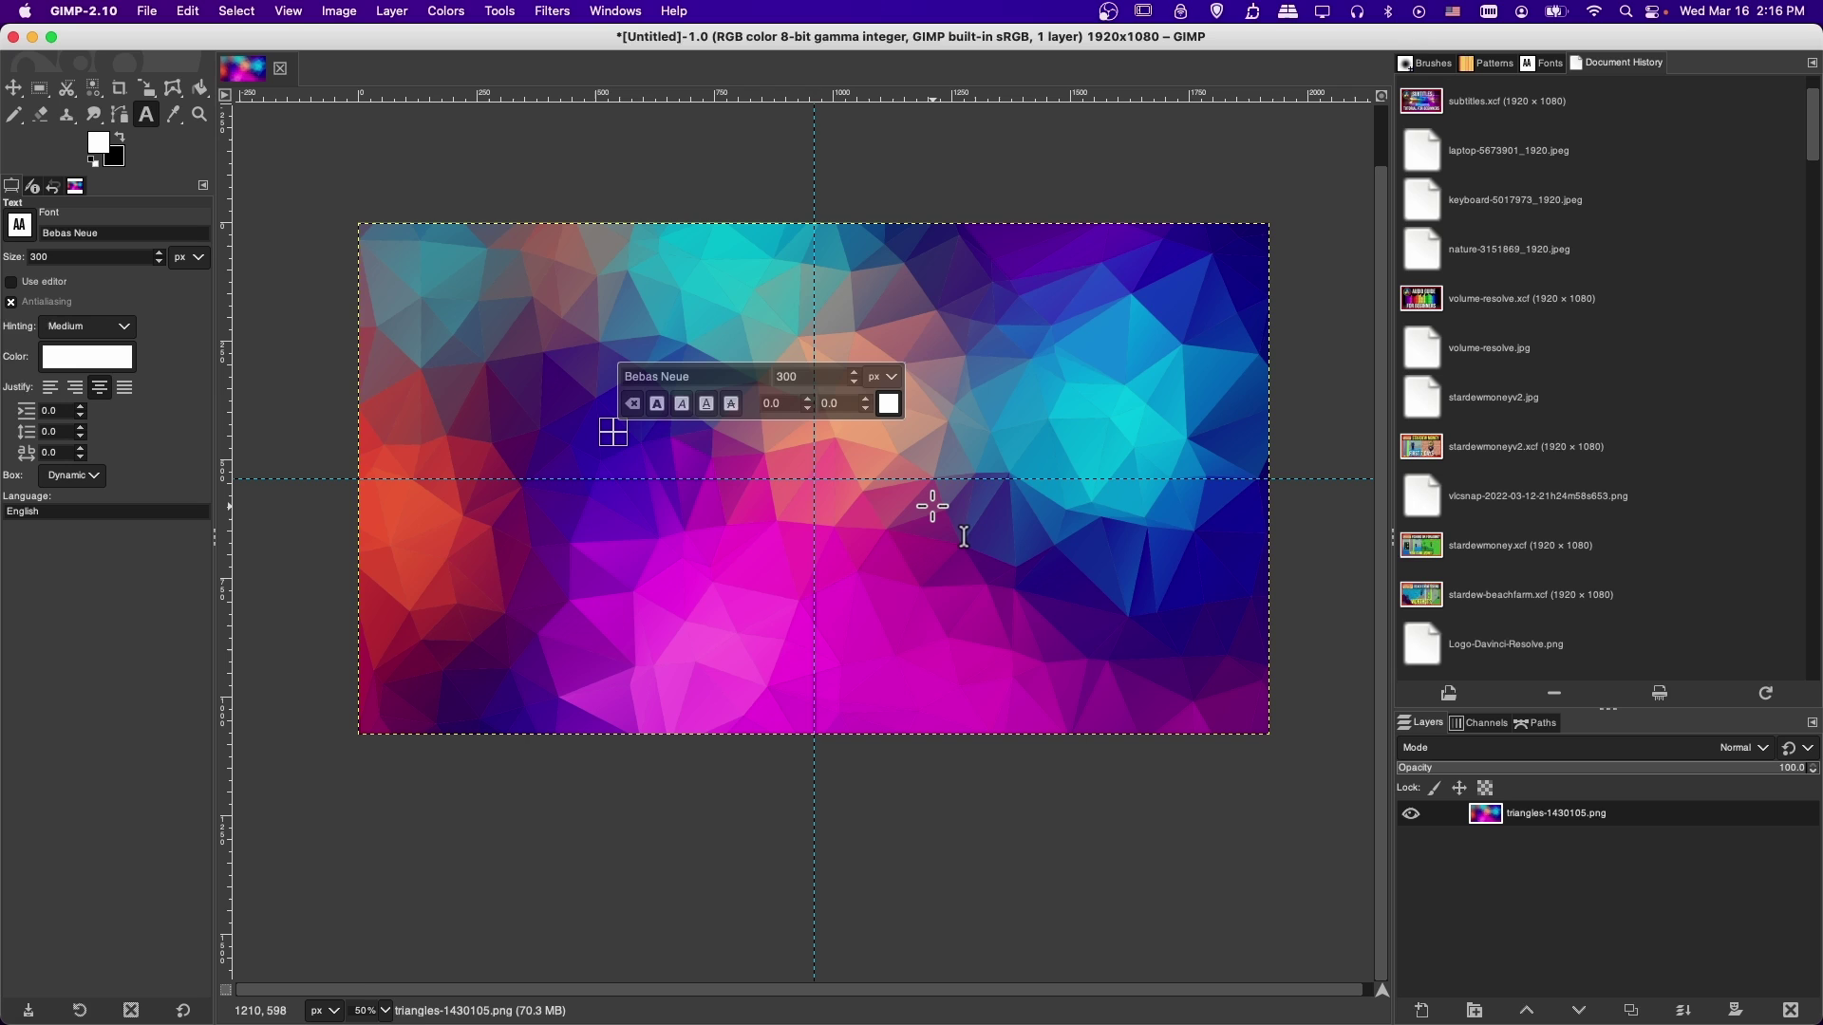
text(Tutorial)
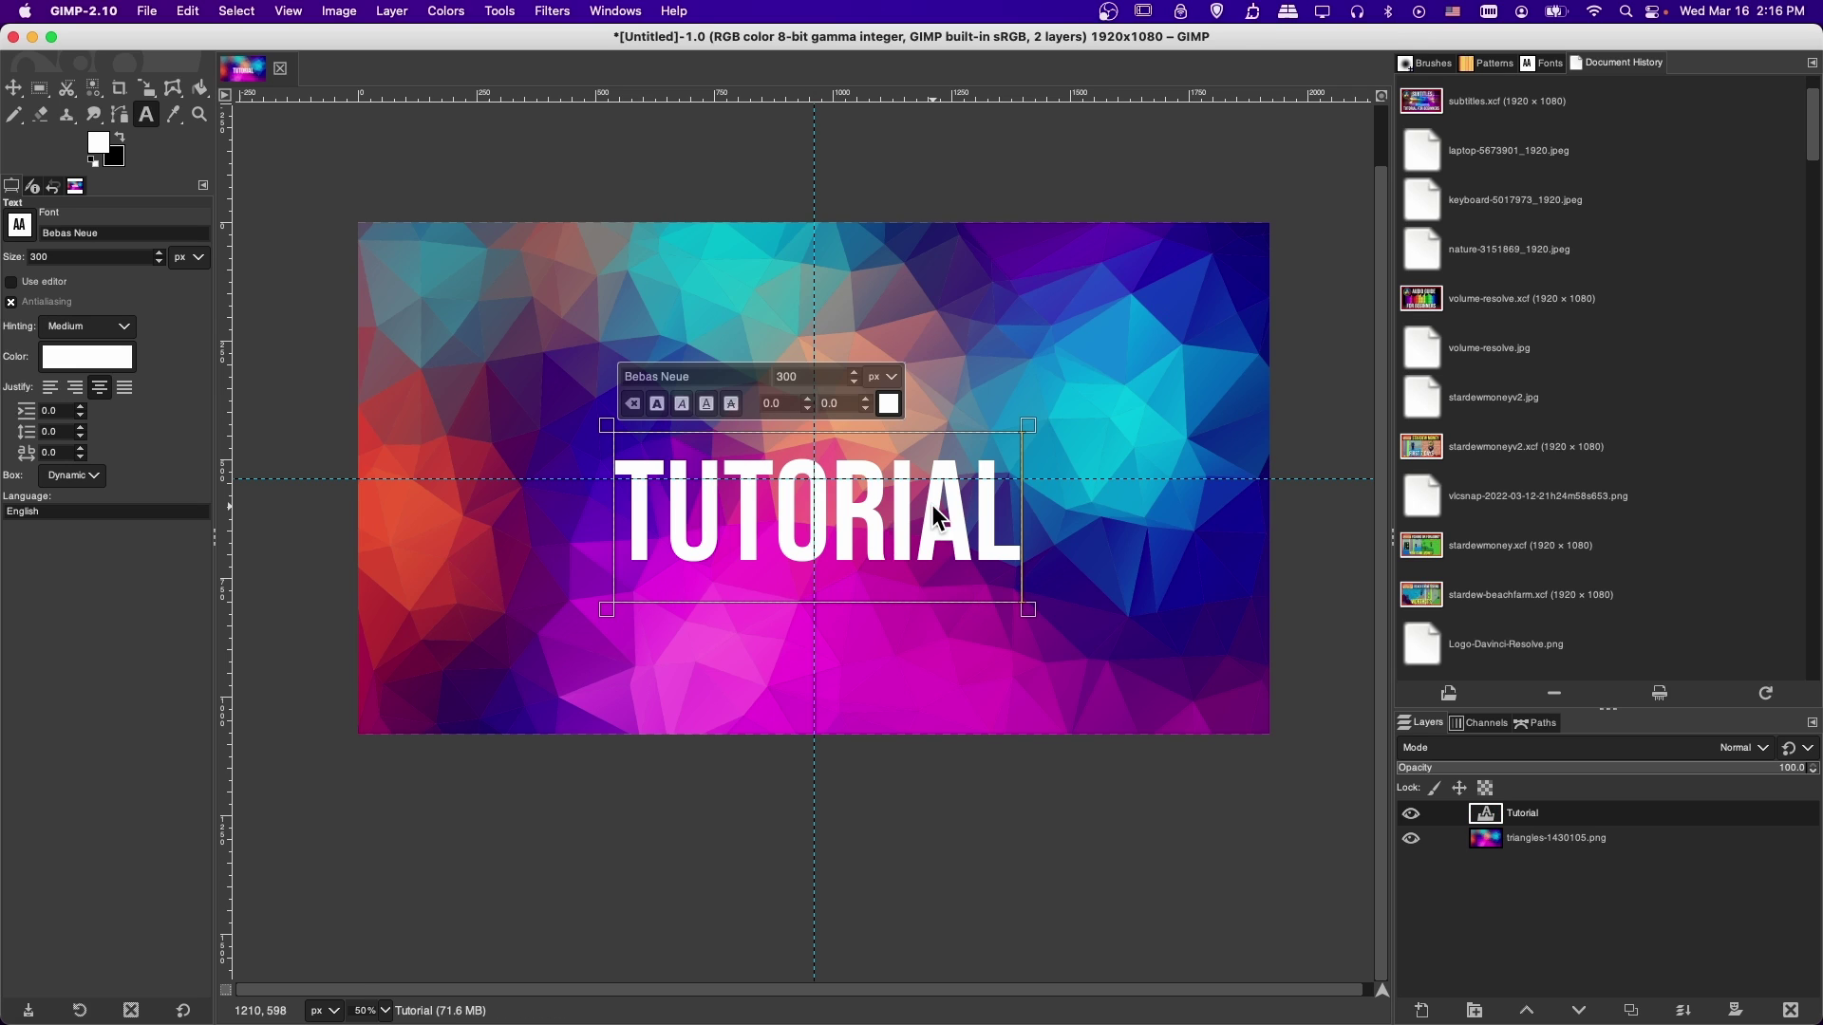
Nudge the TUTORIAL text layer slightly upward with the Move tool.
click(19, 88)
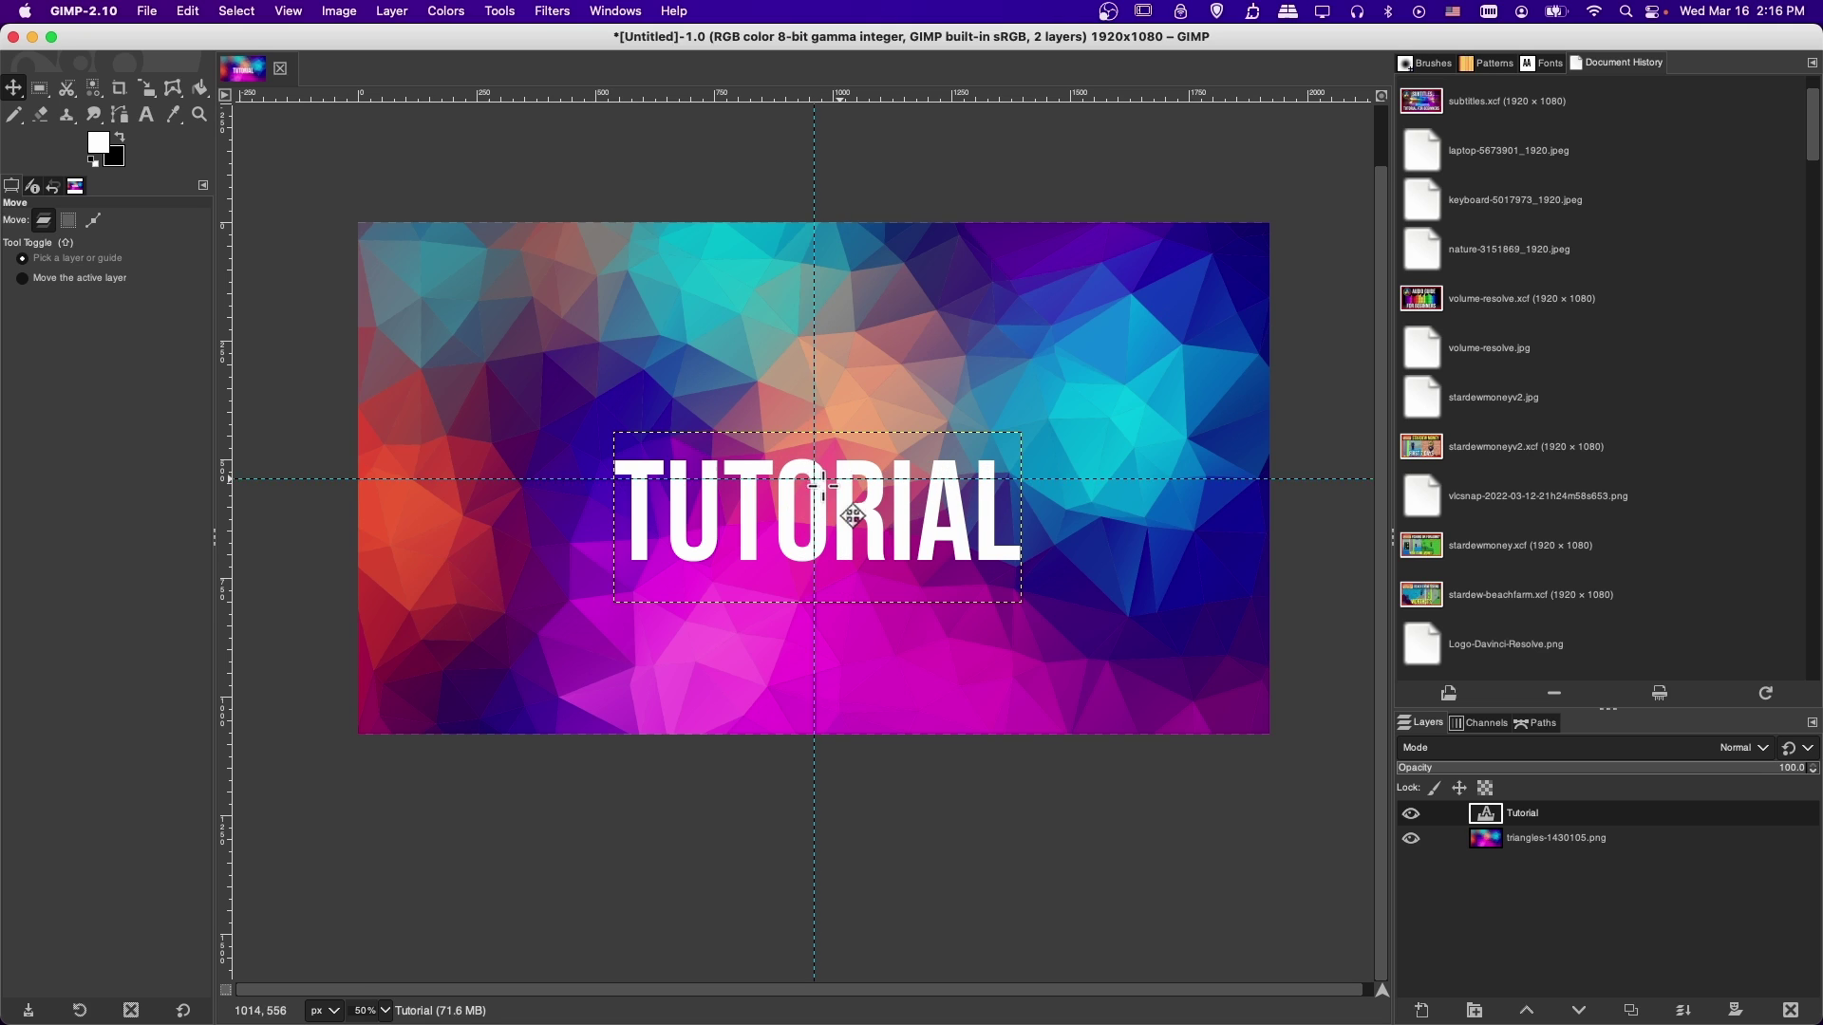
click(334, 11)
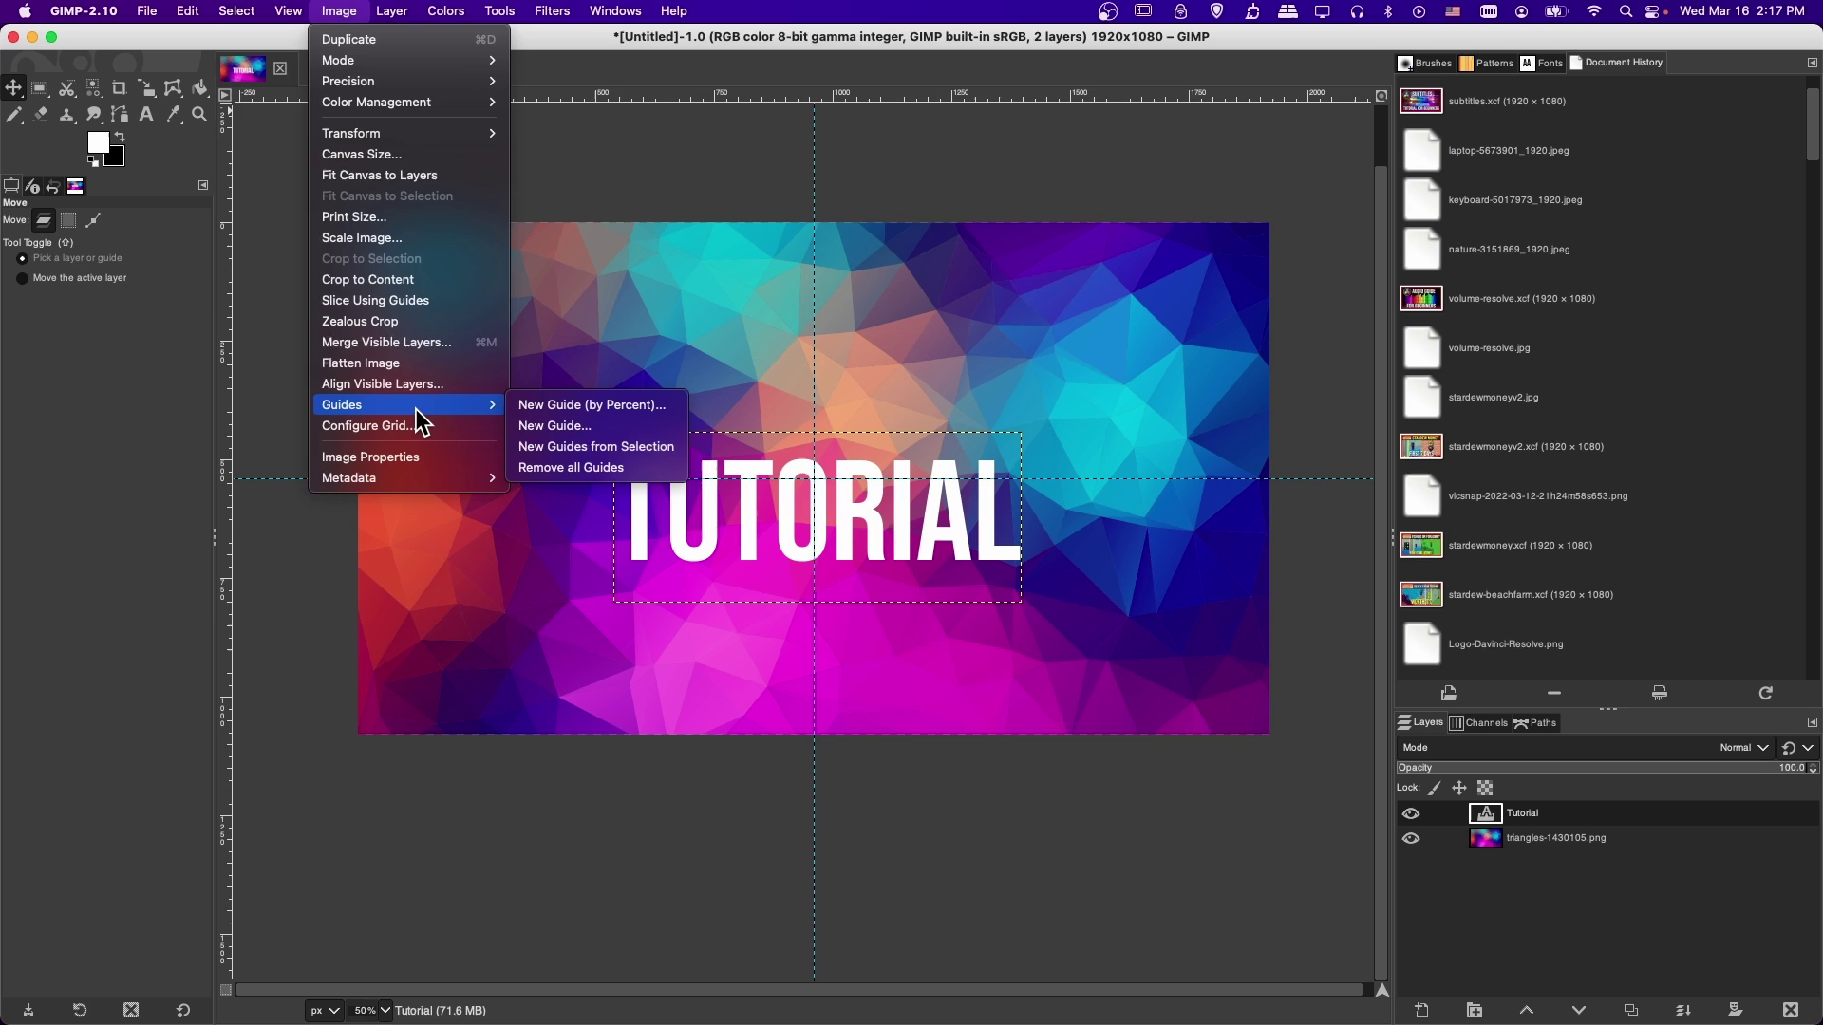
click(907, 388)
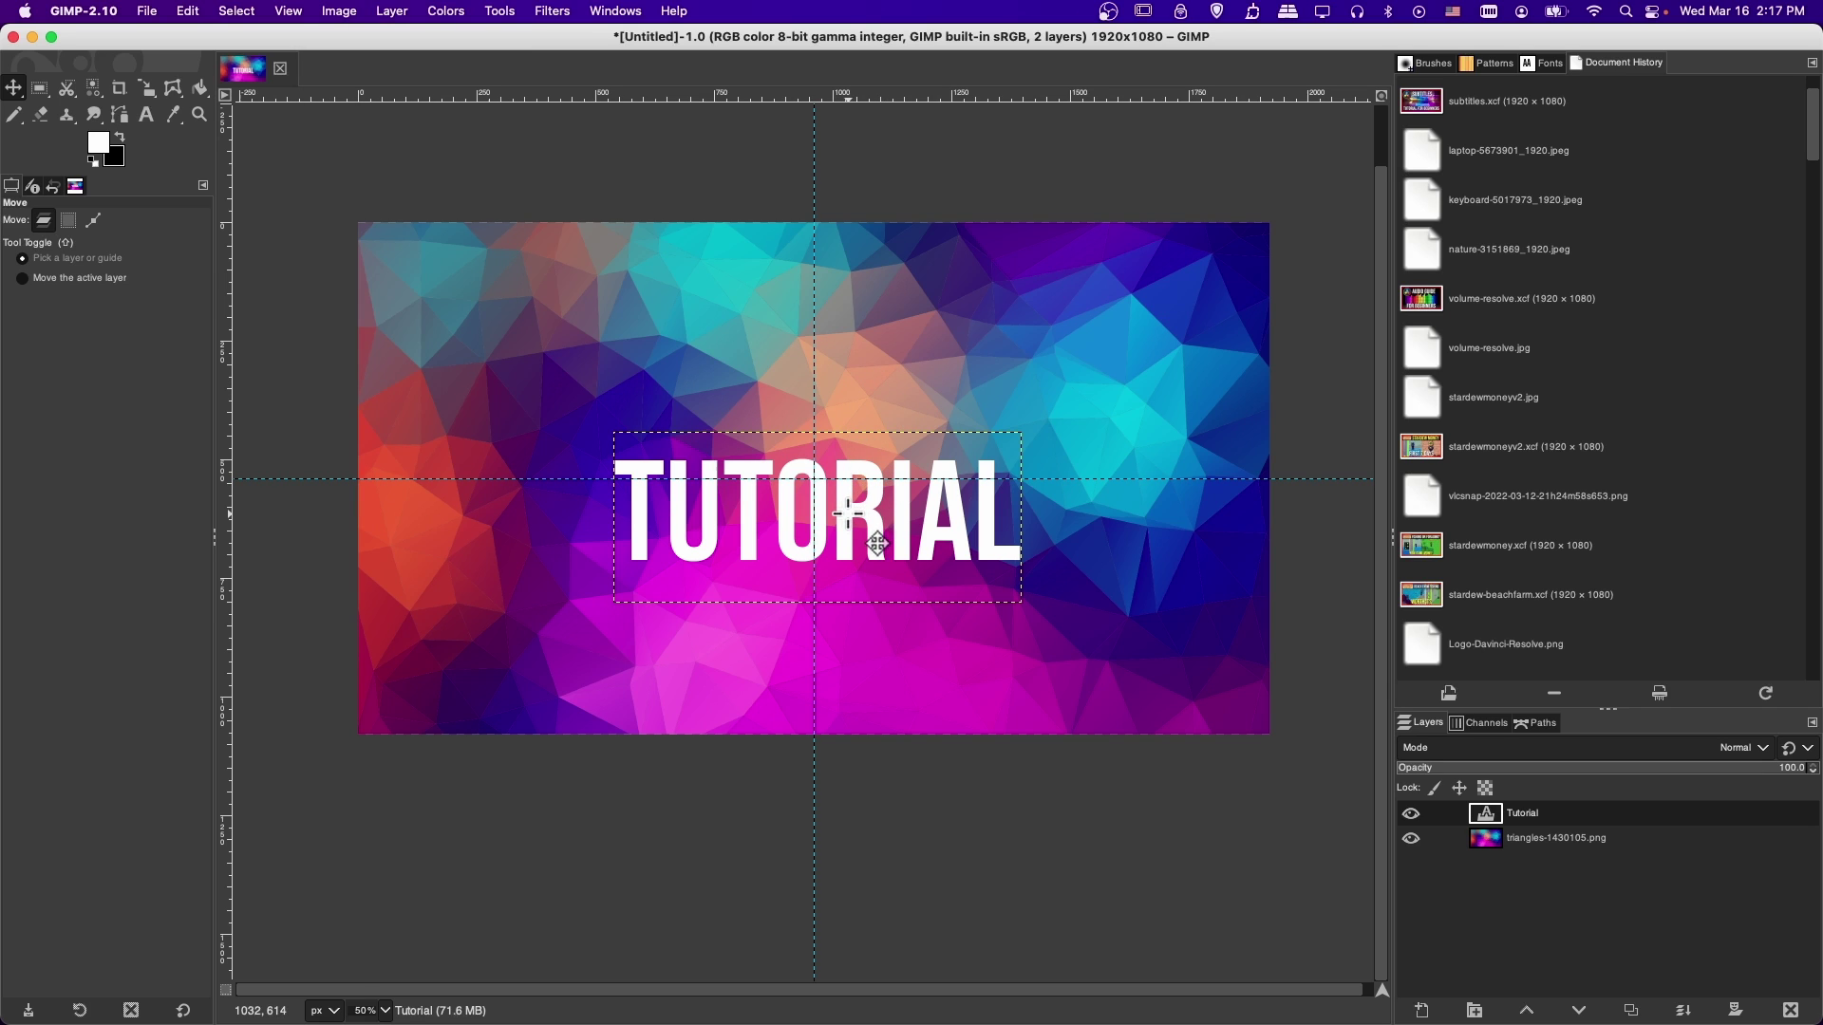
drag(848, 514, 841, 477)
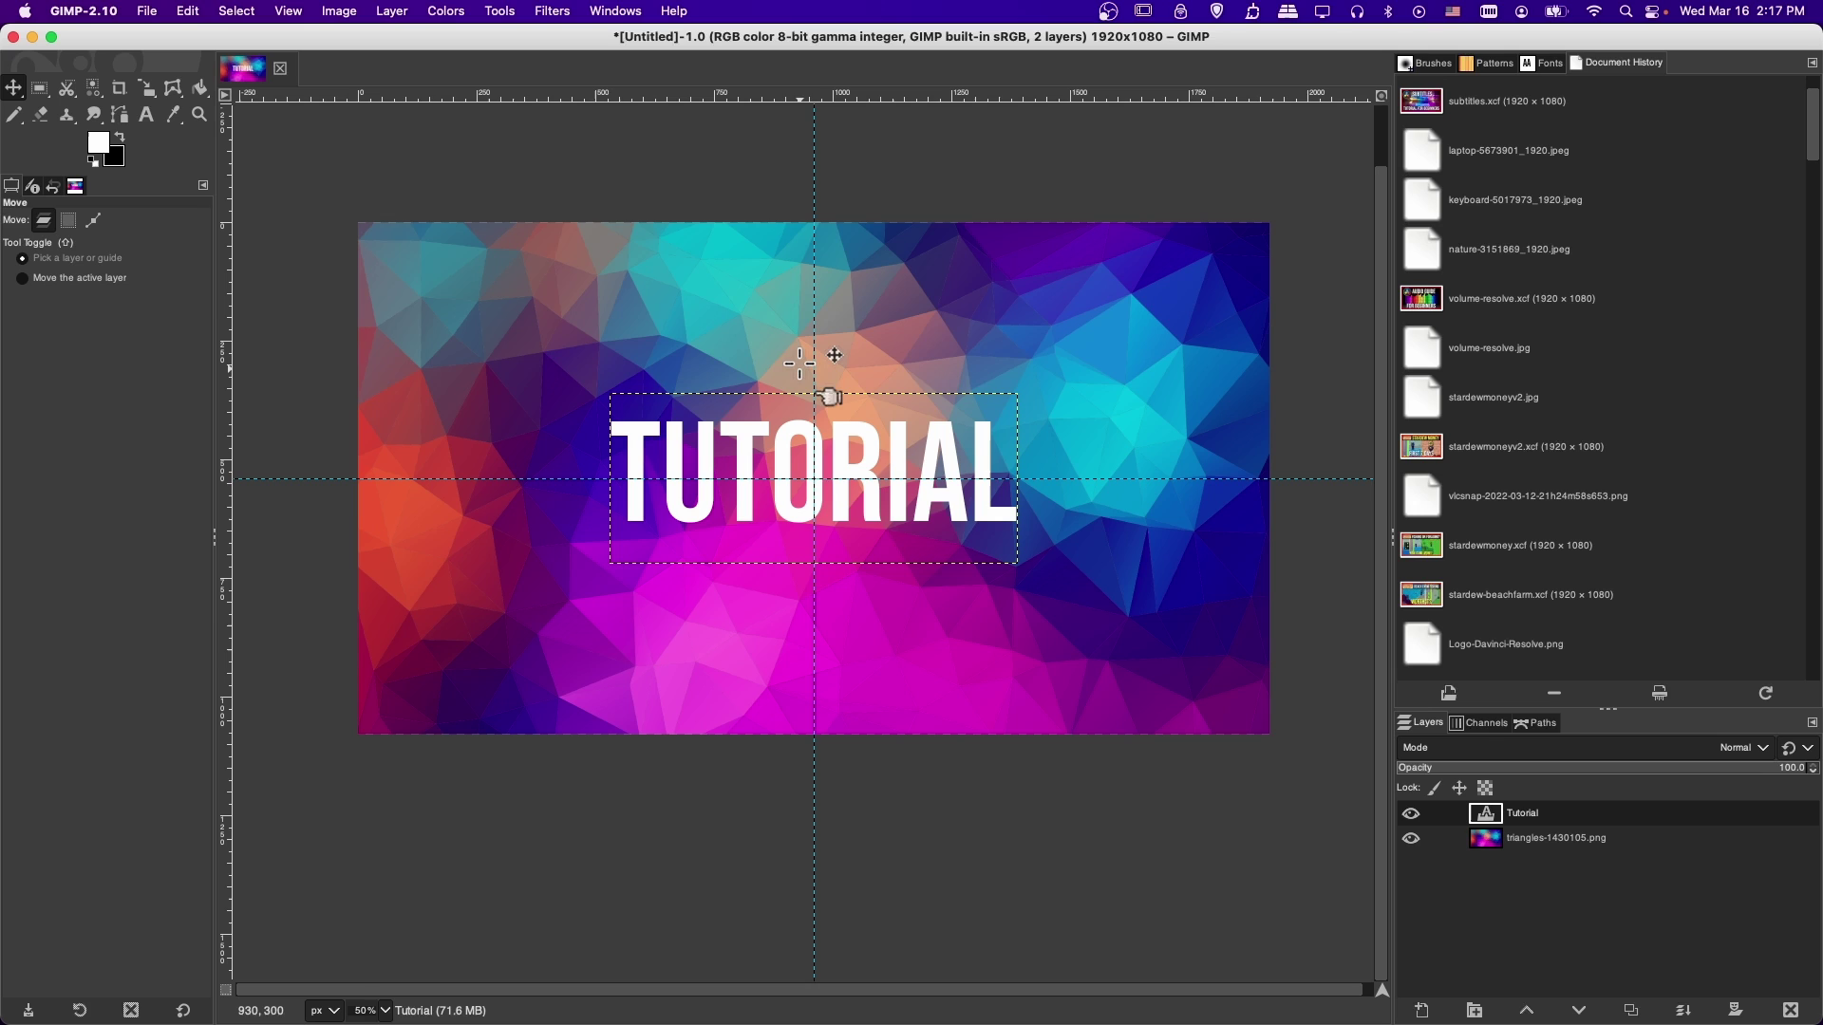
Drag the vertical and horizontal guides off the image onto the rulers.
drag(815, 365, 299, 342)
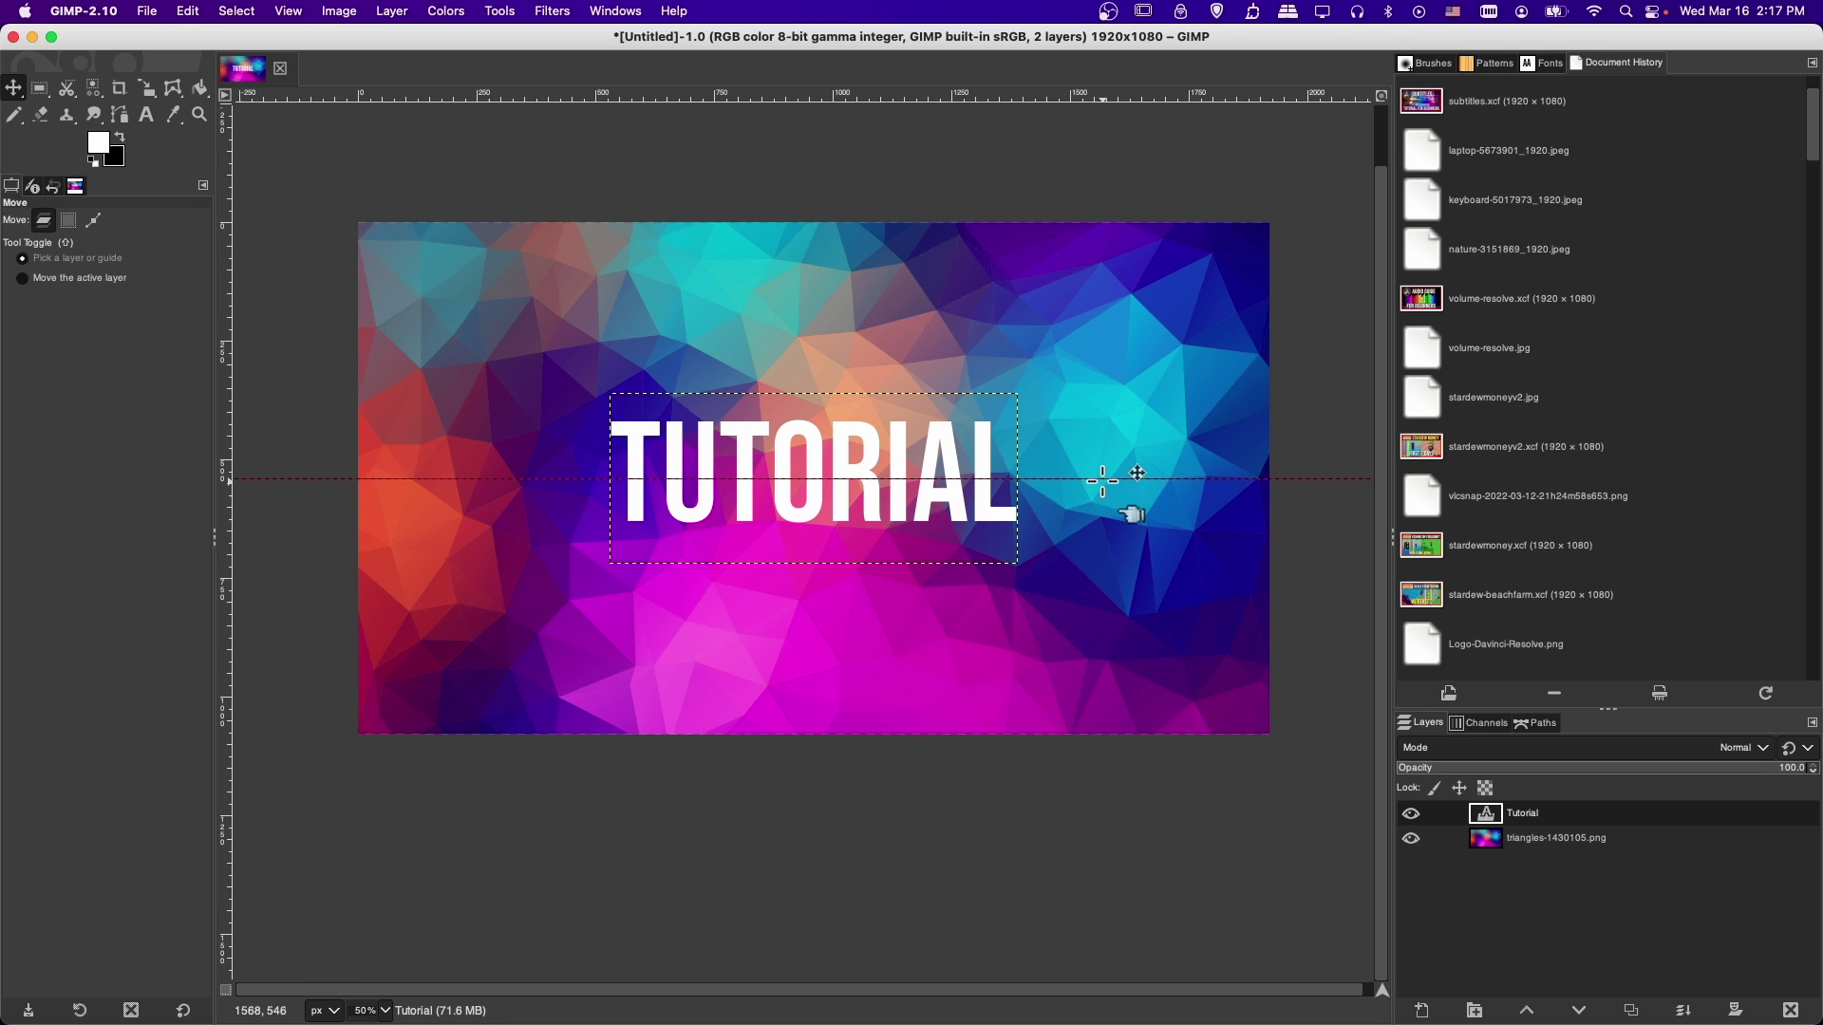
drag(1131, 480, 1151, 769)
scroll(1094, 529, up, 2)
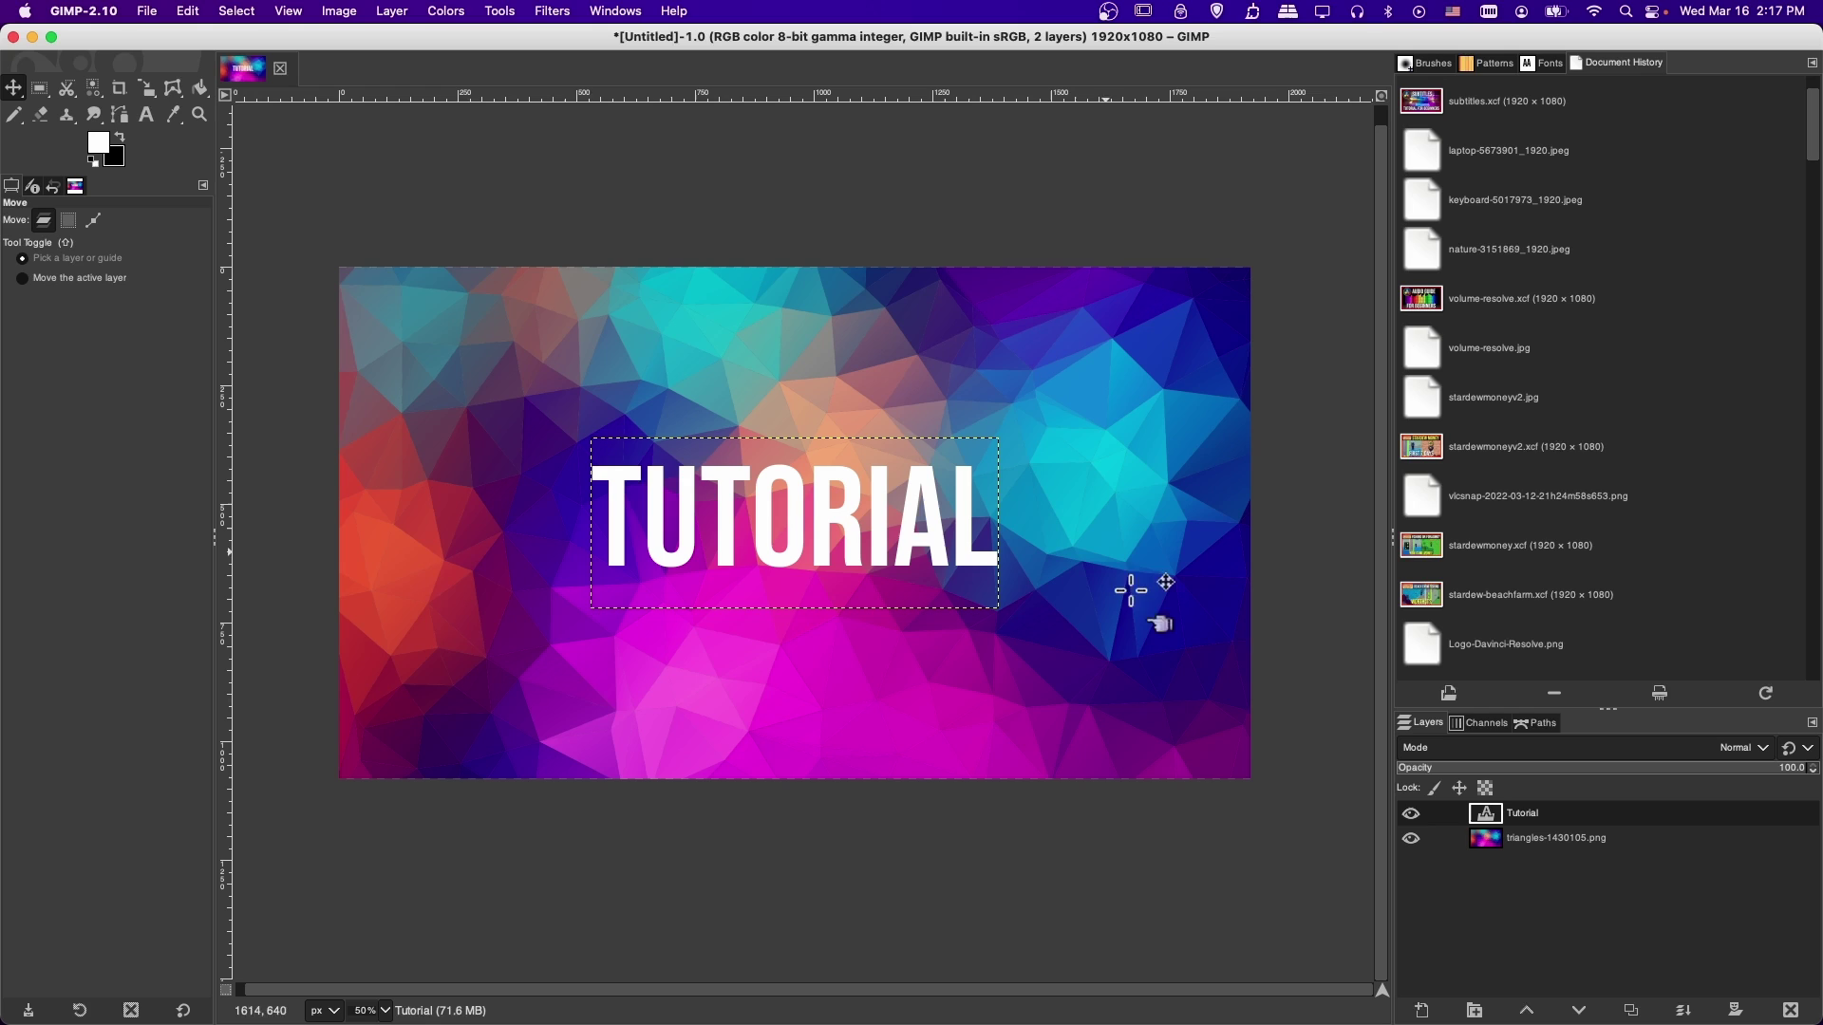
Load the Tutorial layer's alpha as a selection of the letters.
right_click(1554, 815)
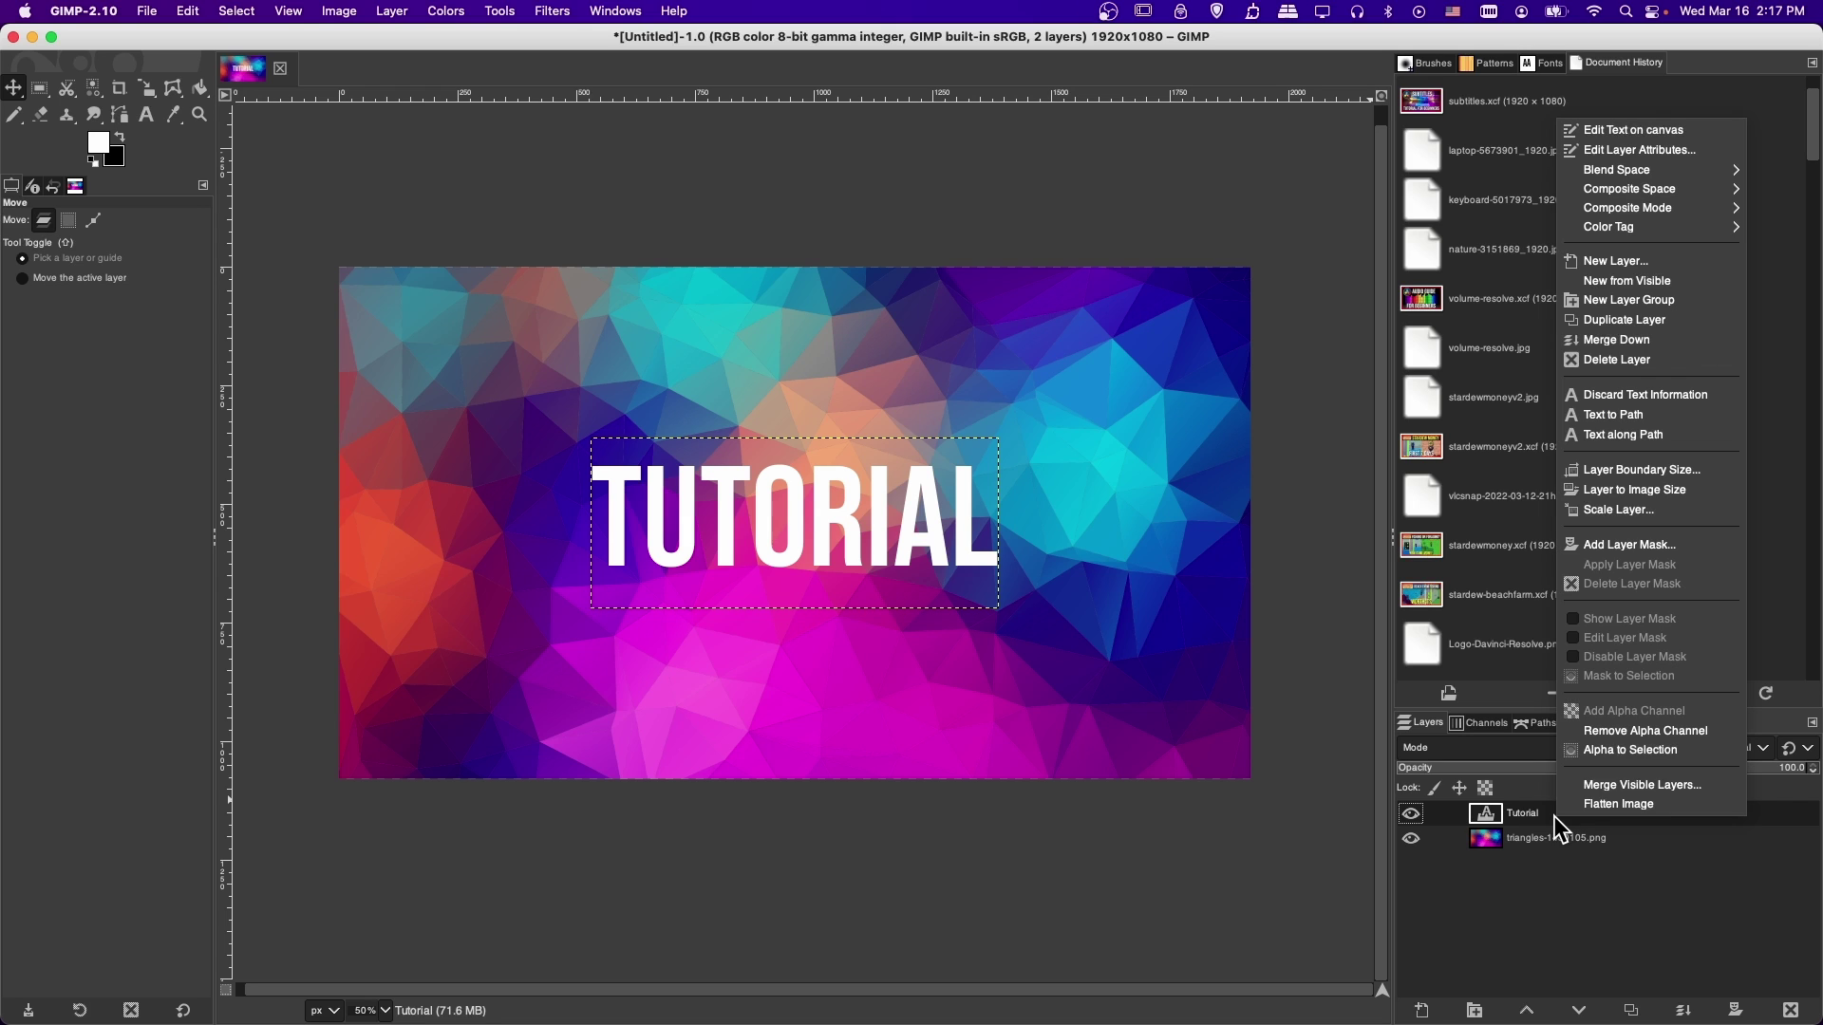
click(1601, 757)
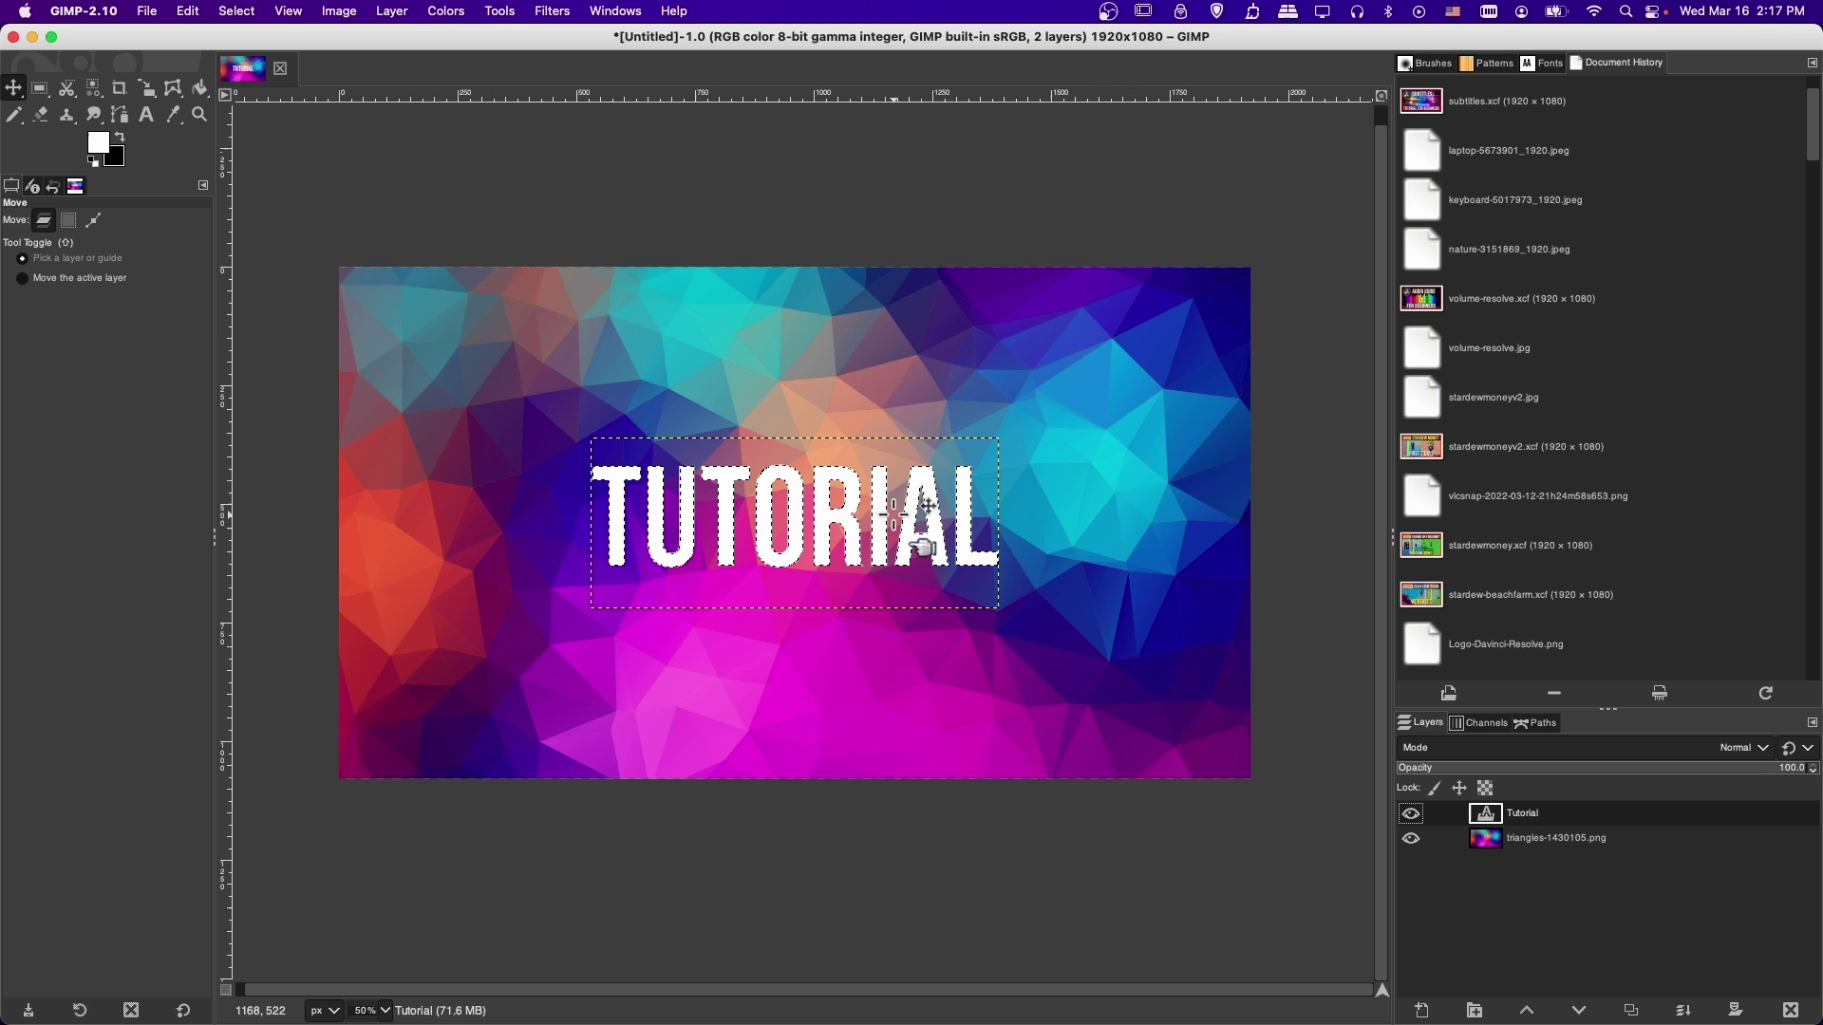
scroll(892, 514, up, 1)
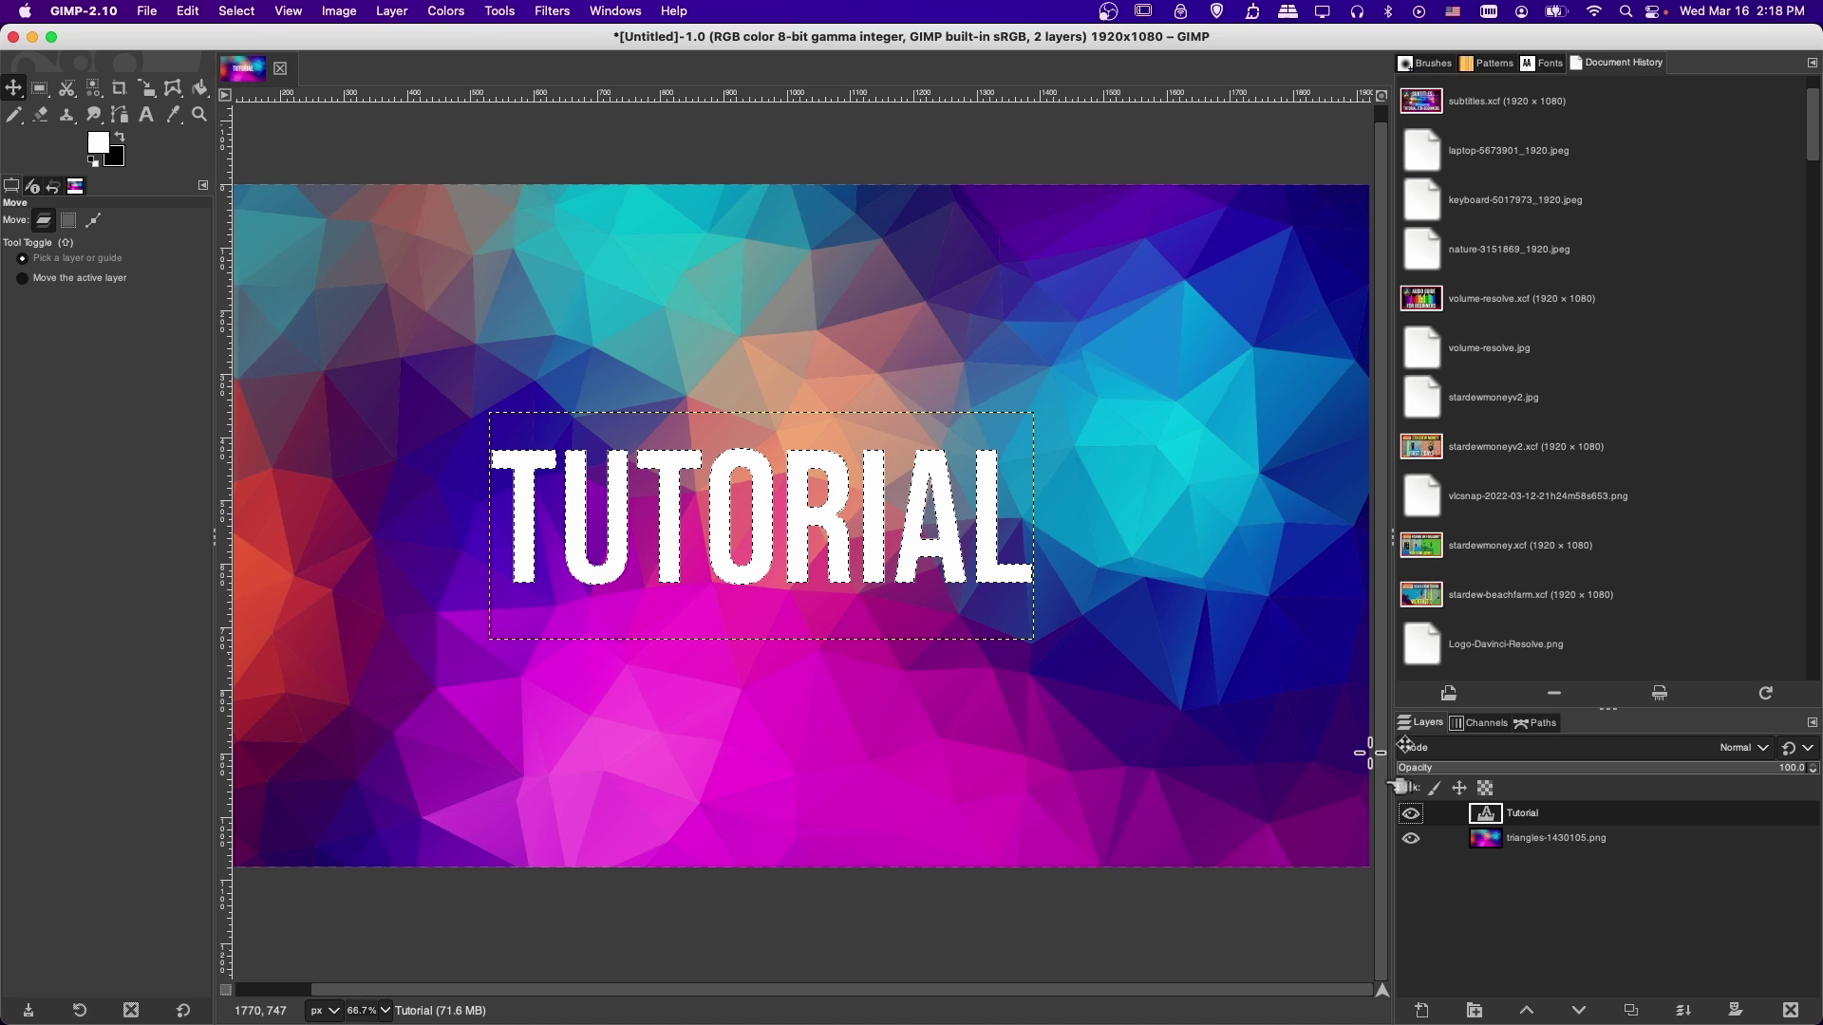
Create a new transparent layer named Border.
click(1427, 1010)
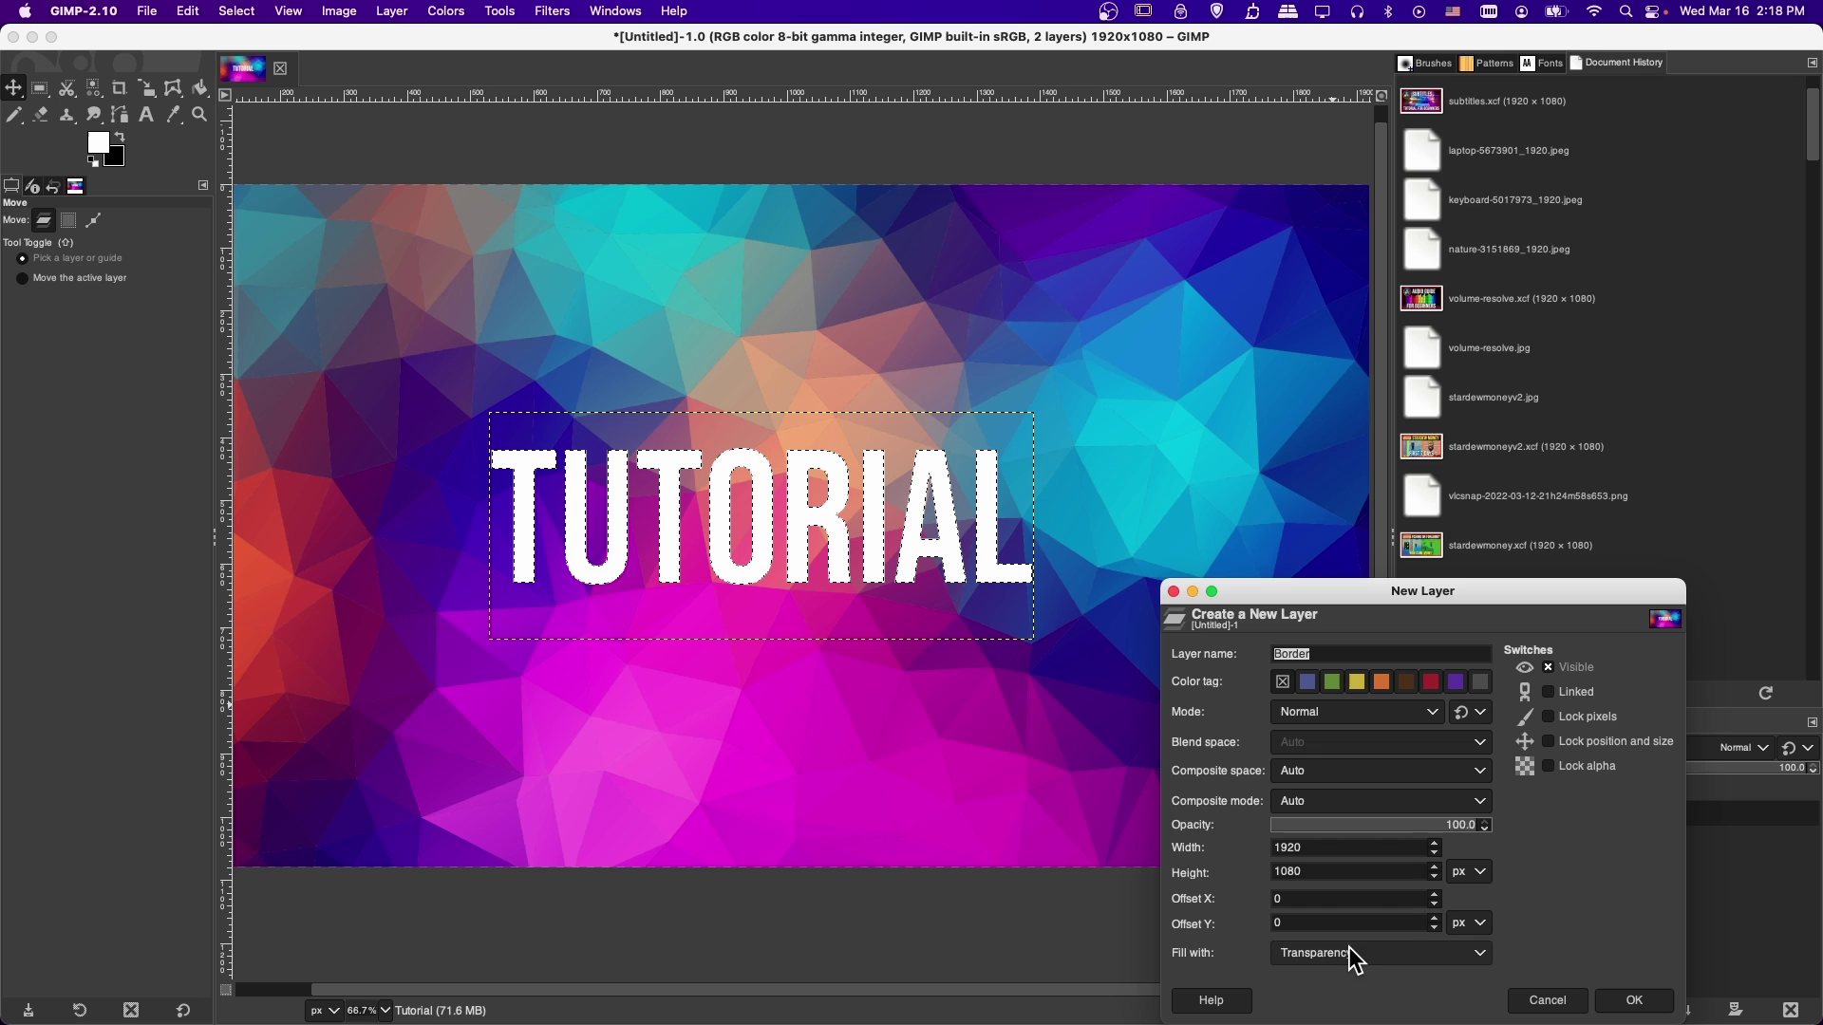
click(1634, 1001)
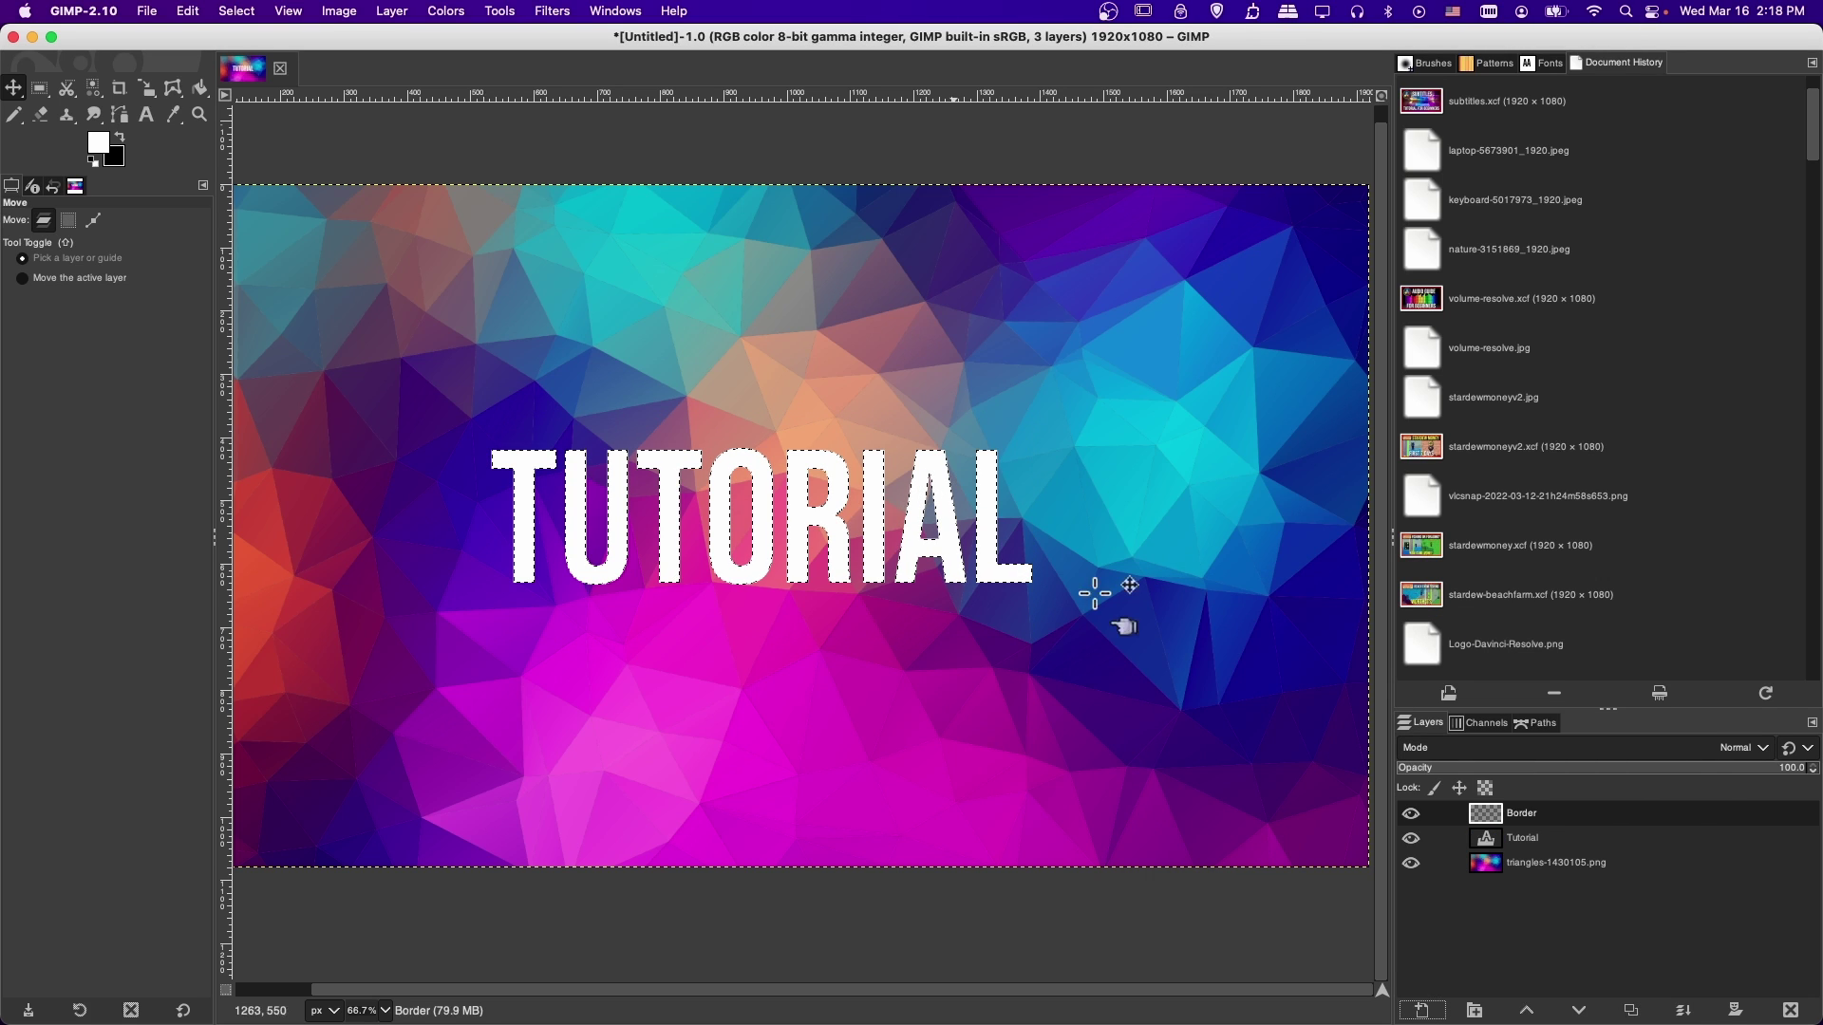
ctrl+scroll(1082, 481, down, 1)
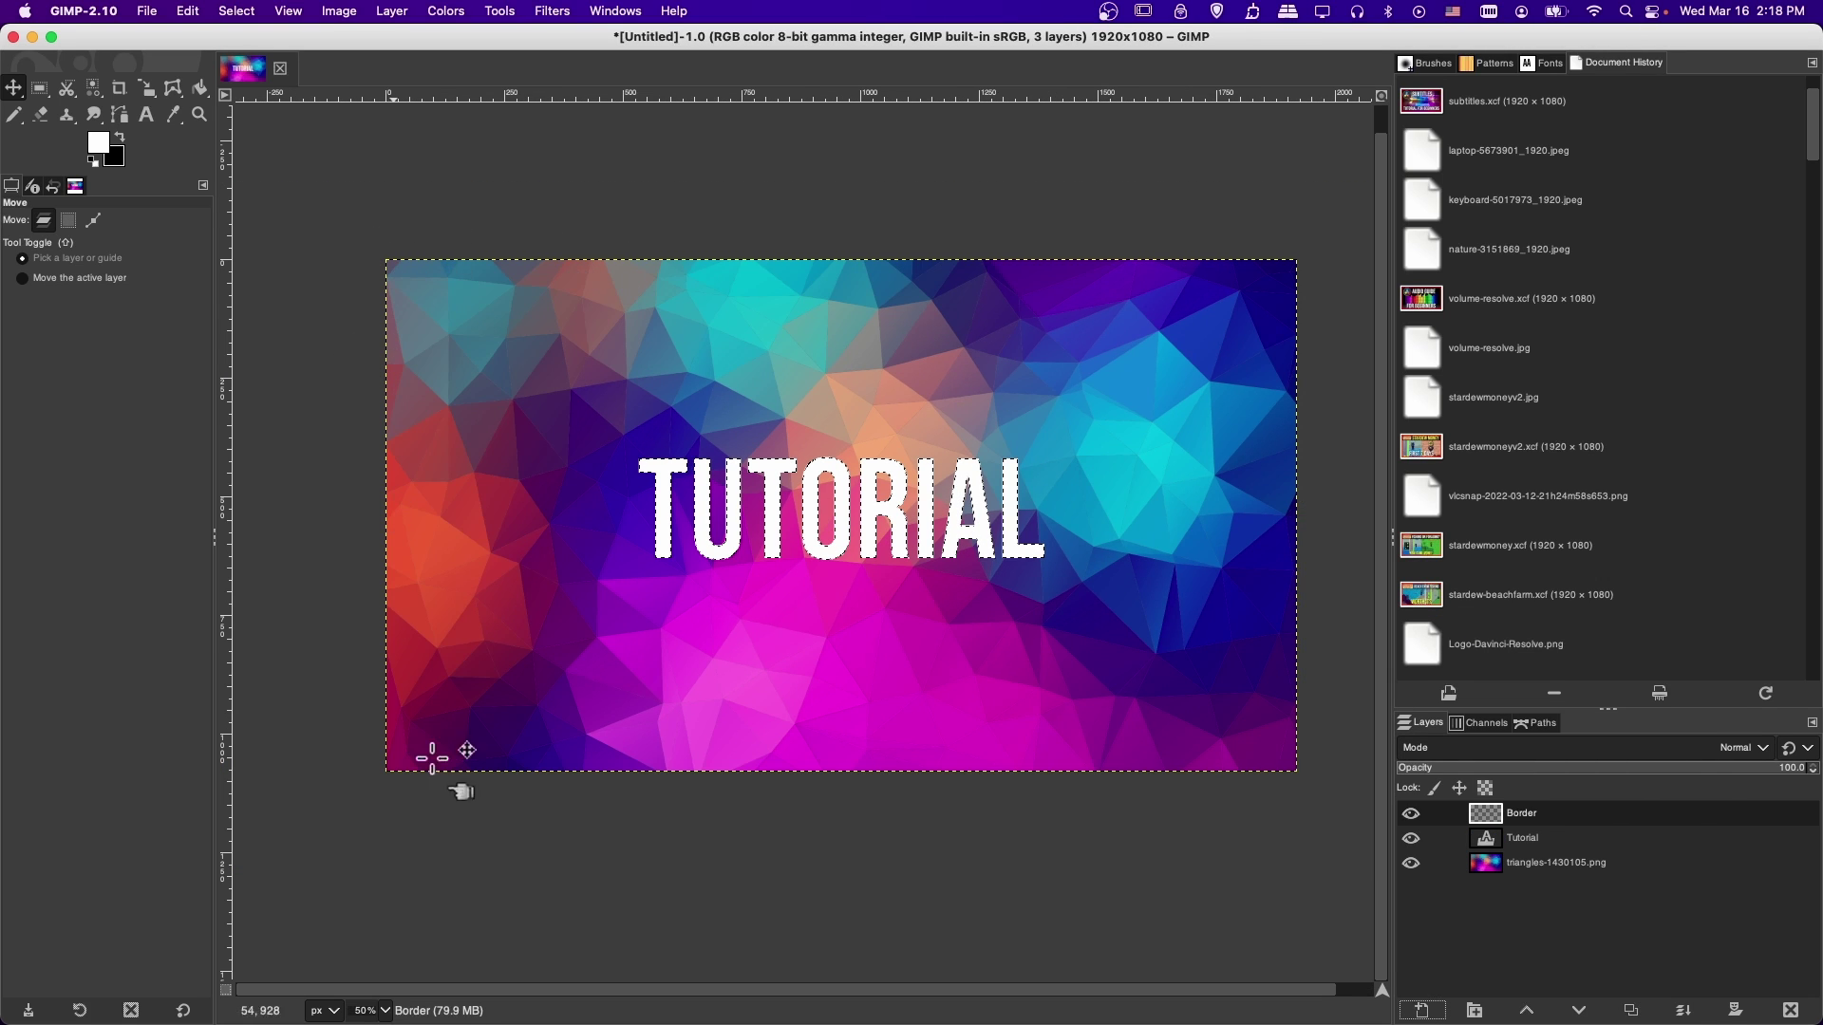
ctrl+scroll(731, 503, up, 1)
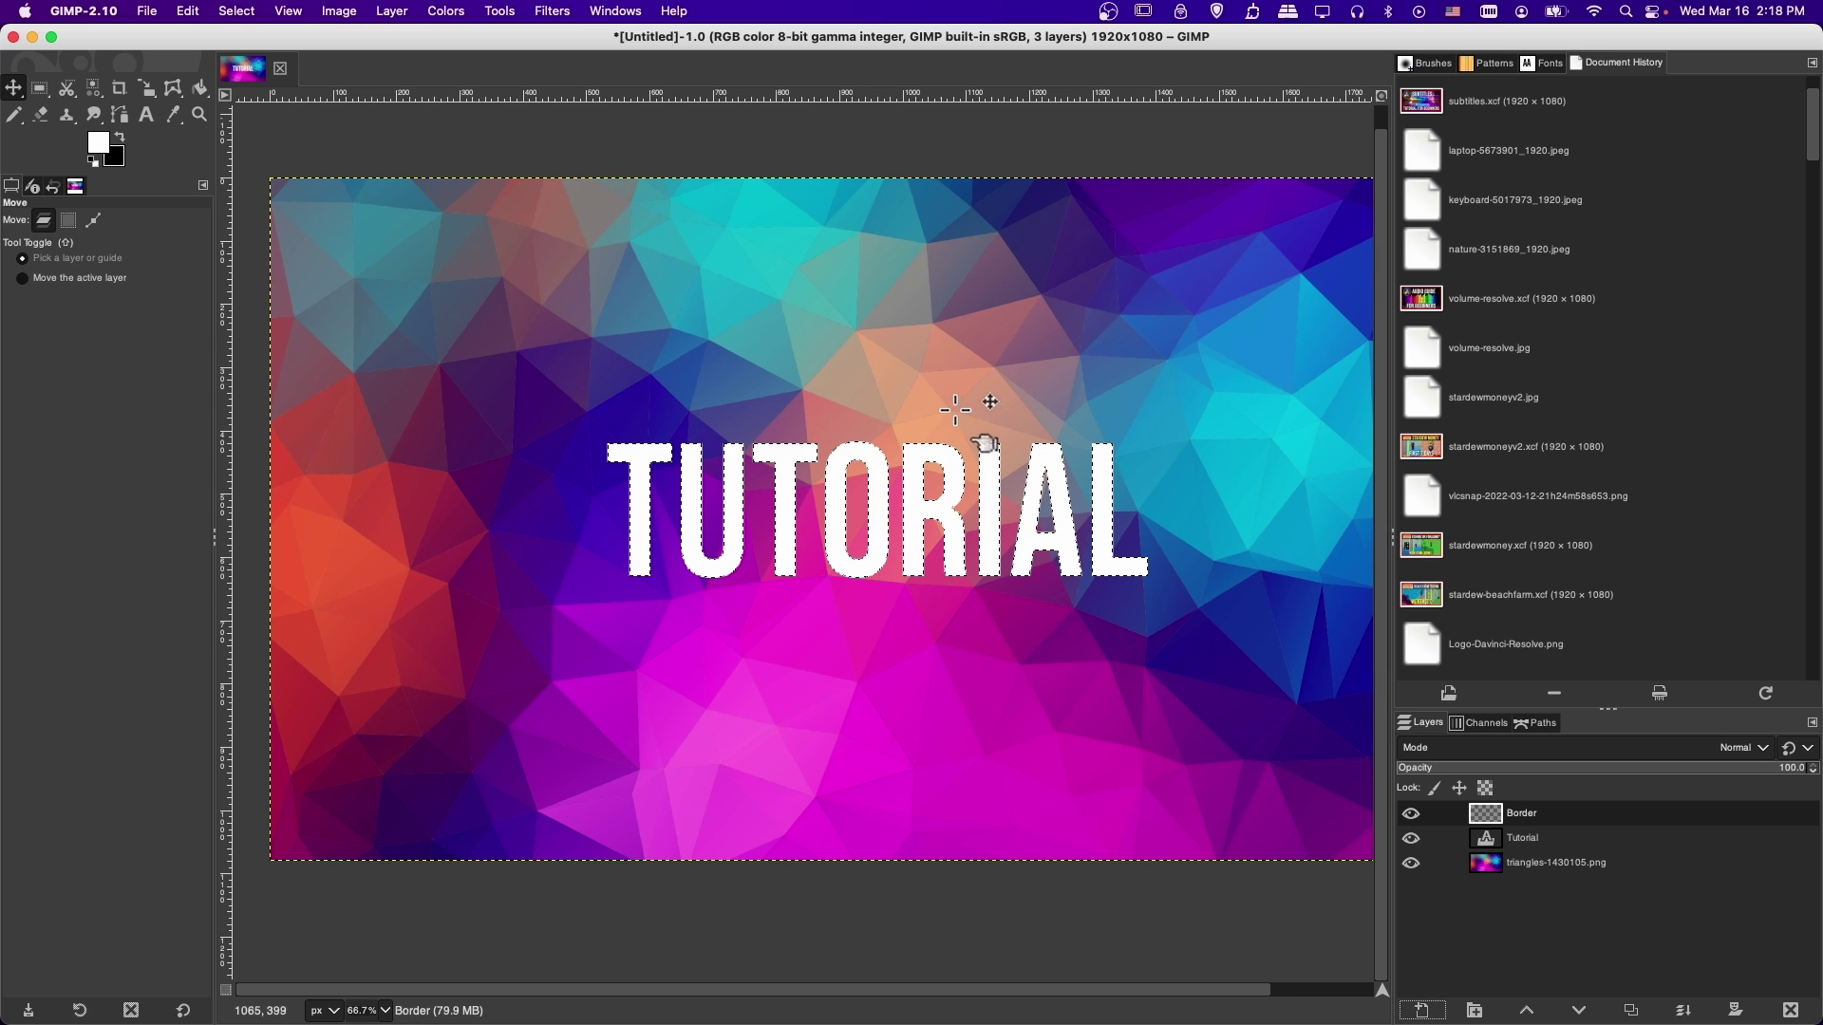
scroll(920, 407, right, 1)
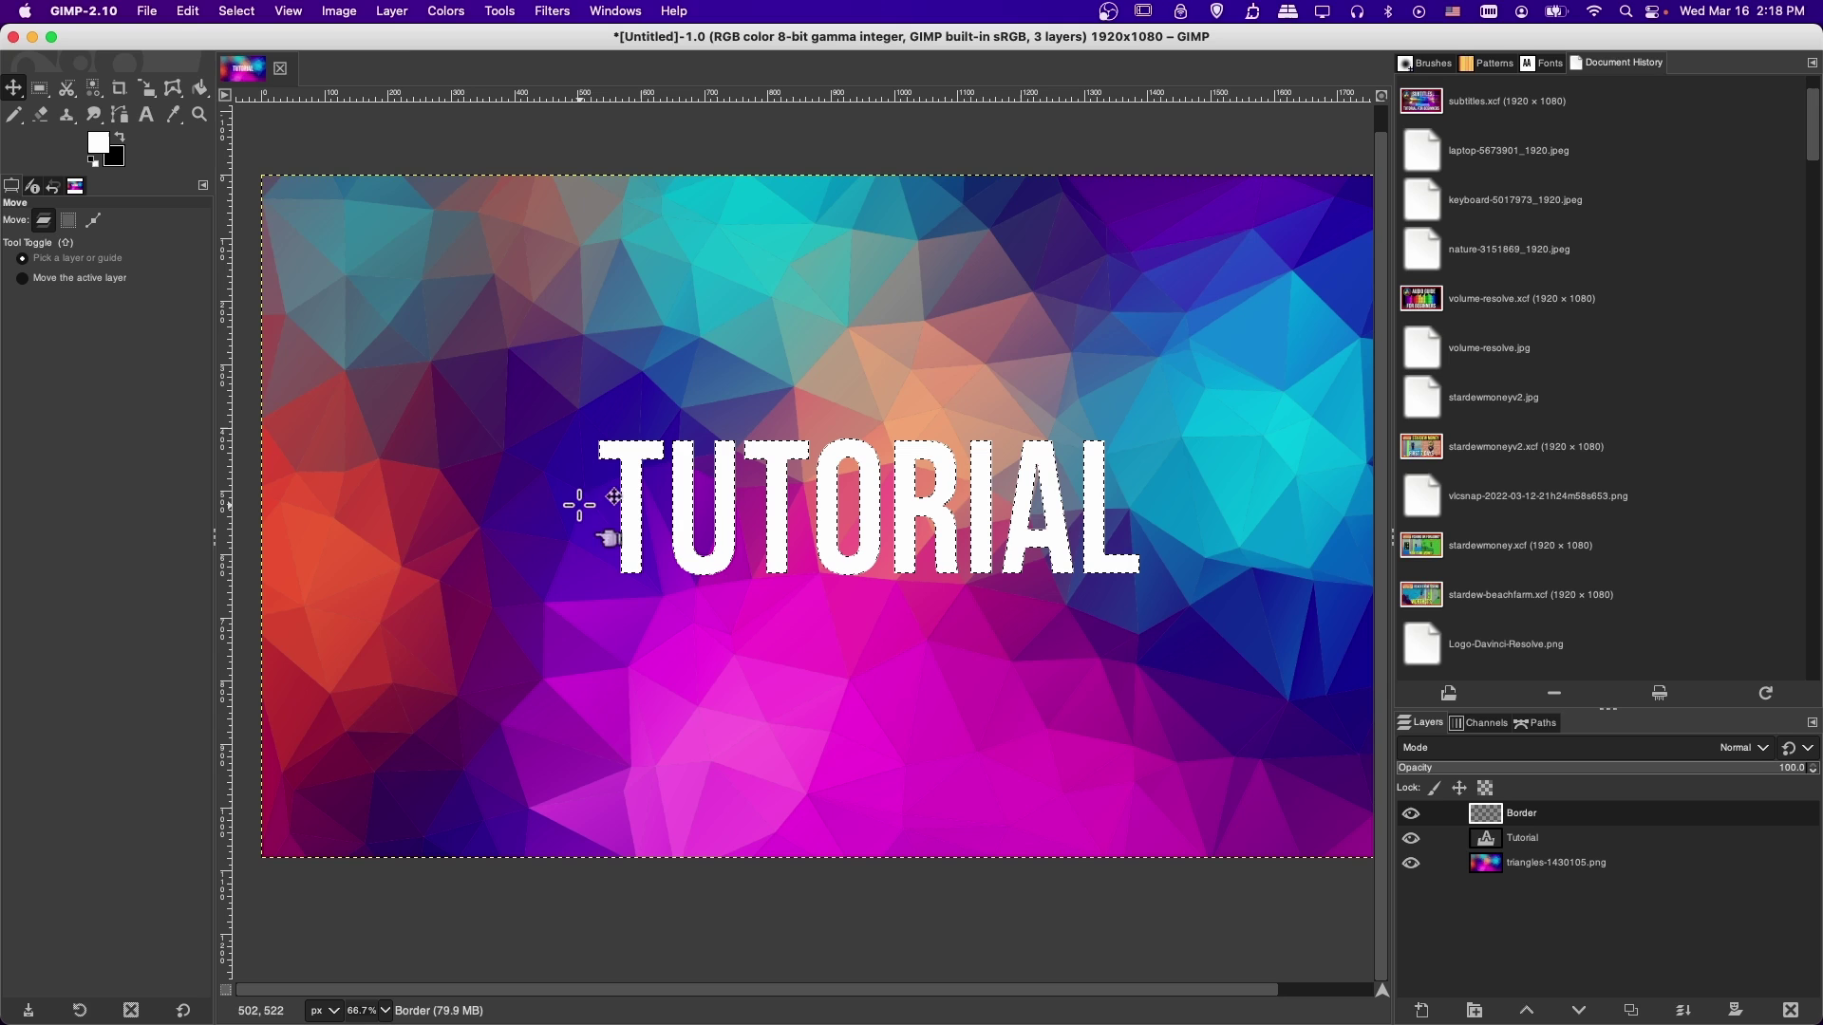
Grow the TUTORIAL letter selection by 5 px via Select > Grow.
click(250, 12)
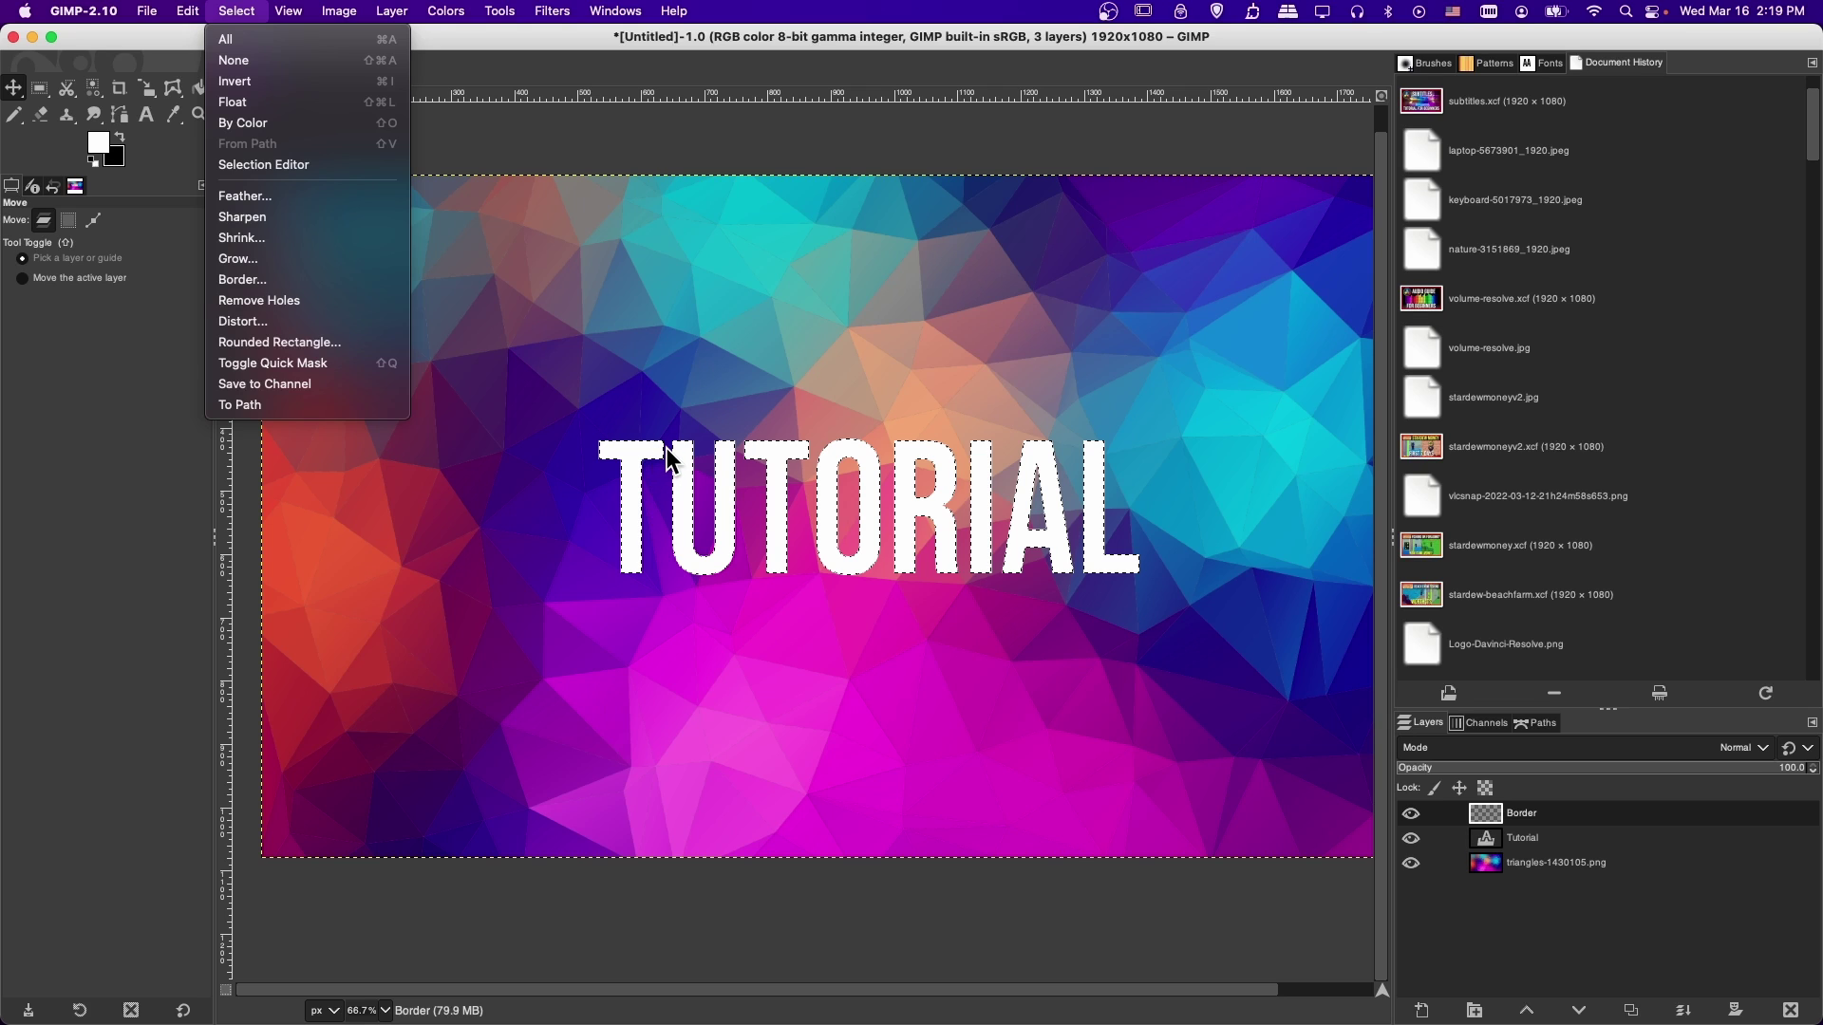
click(311, 266)
drag(371, 208, 619, 208)
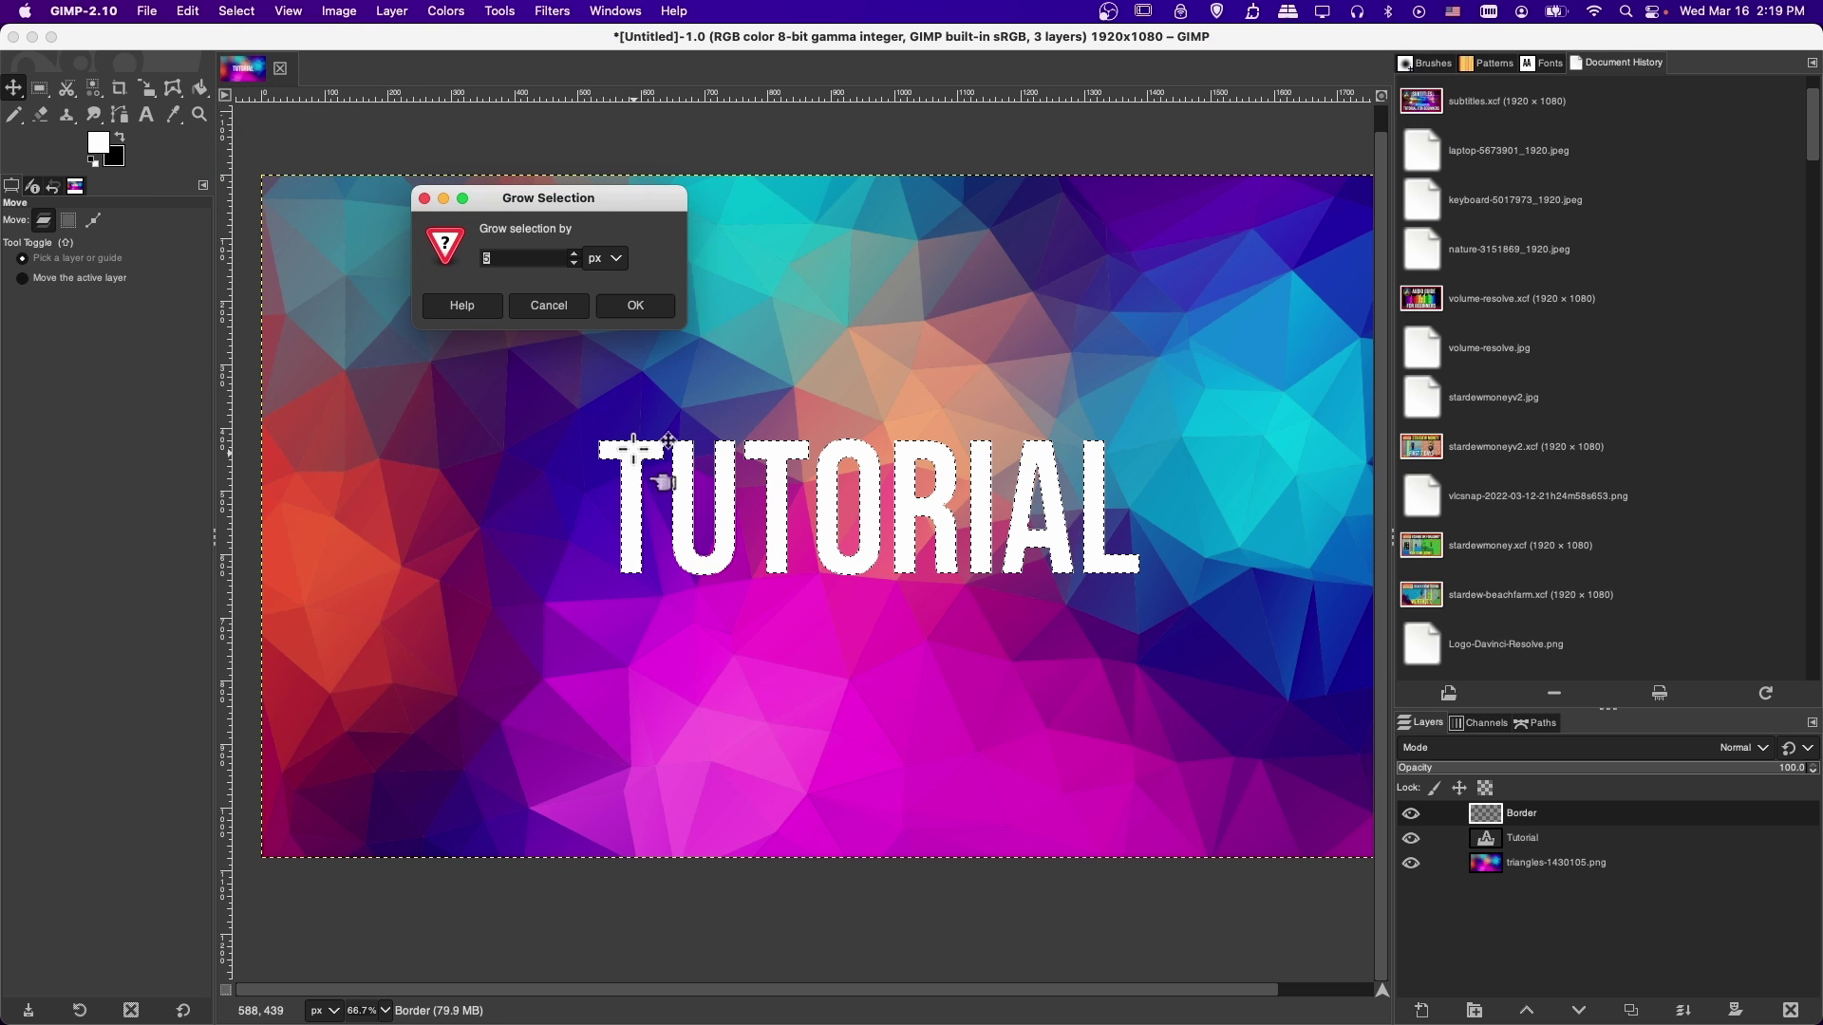
click(538, 258)
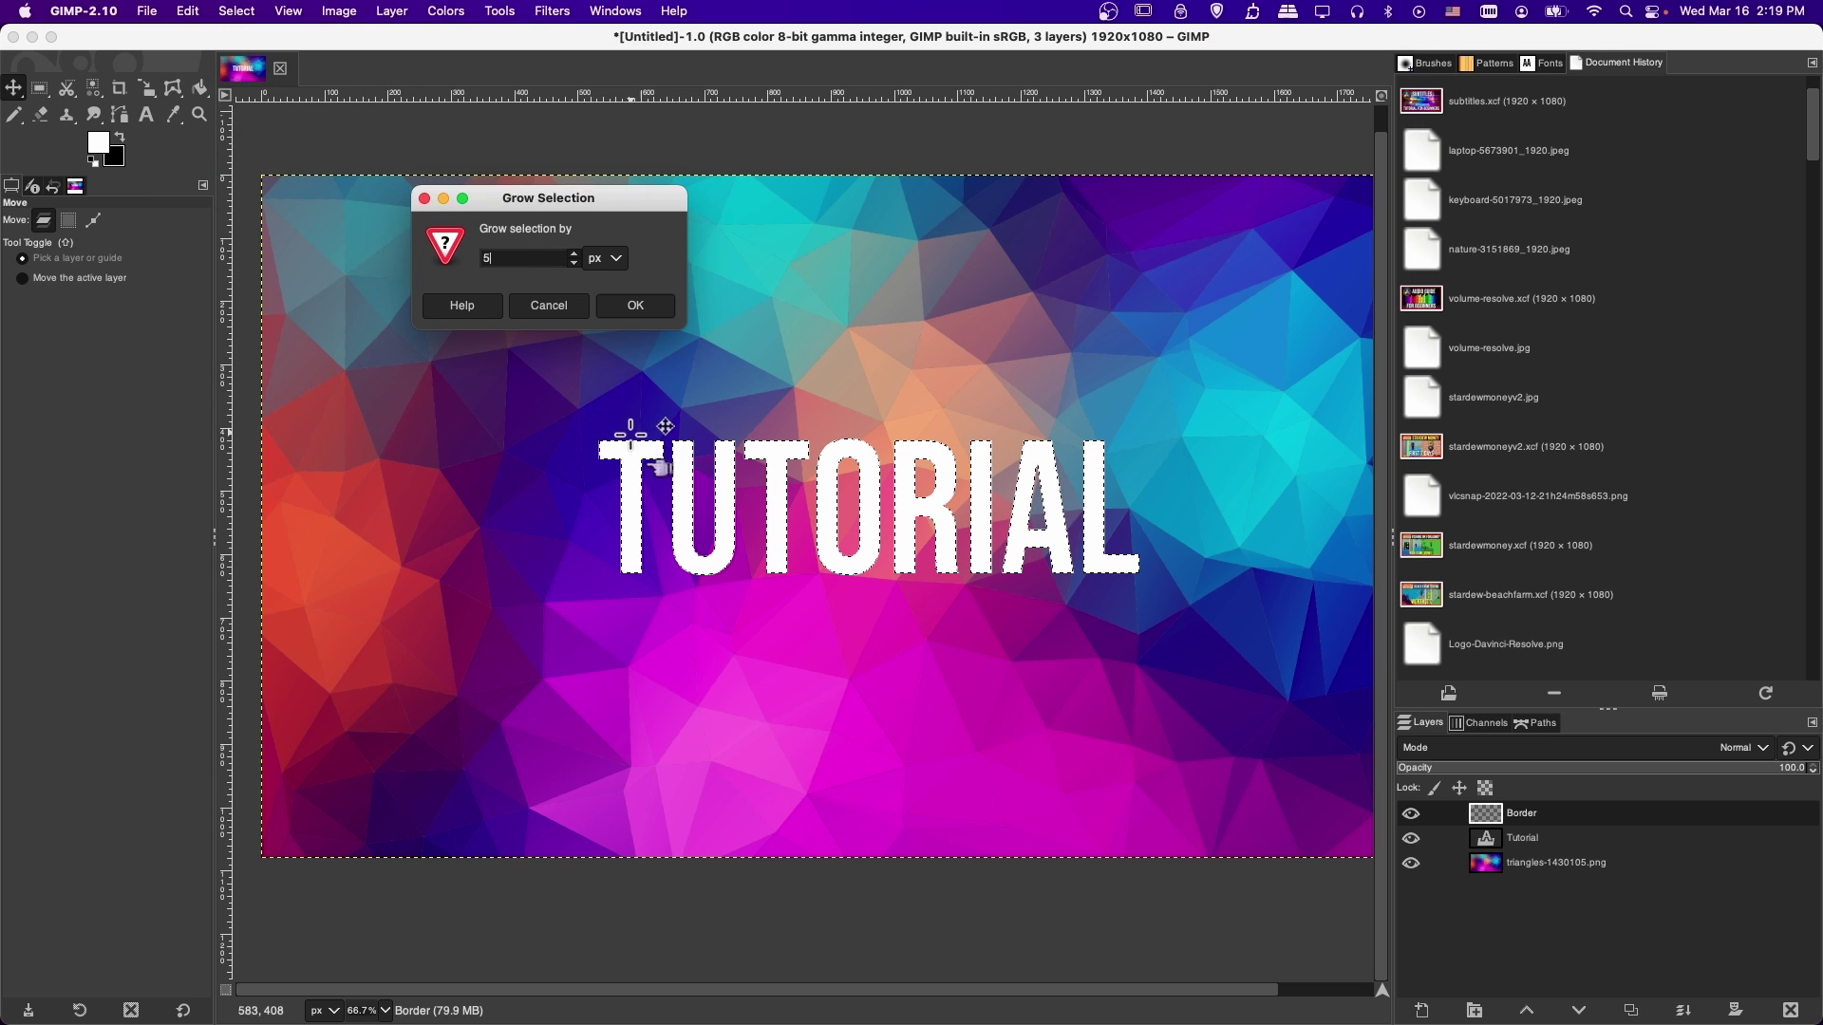
double_click(509, 255)
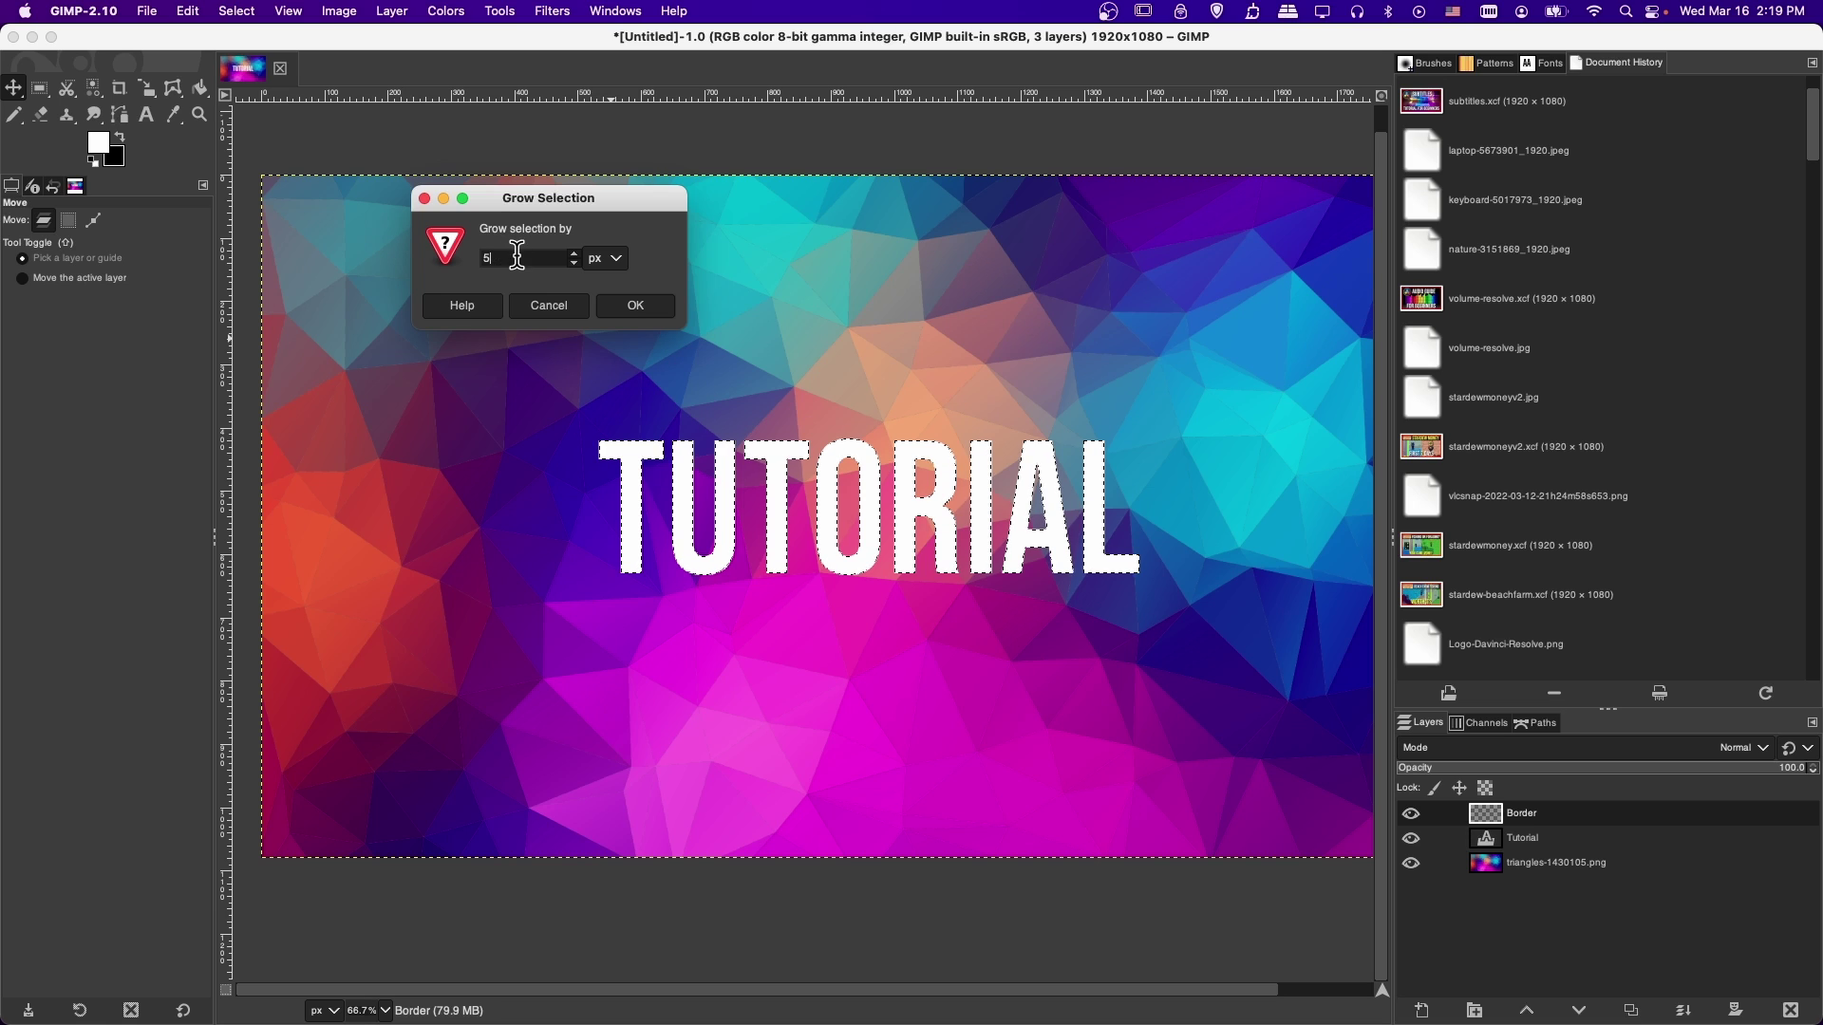
click(636, 305)
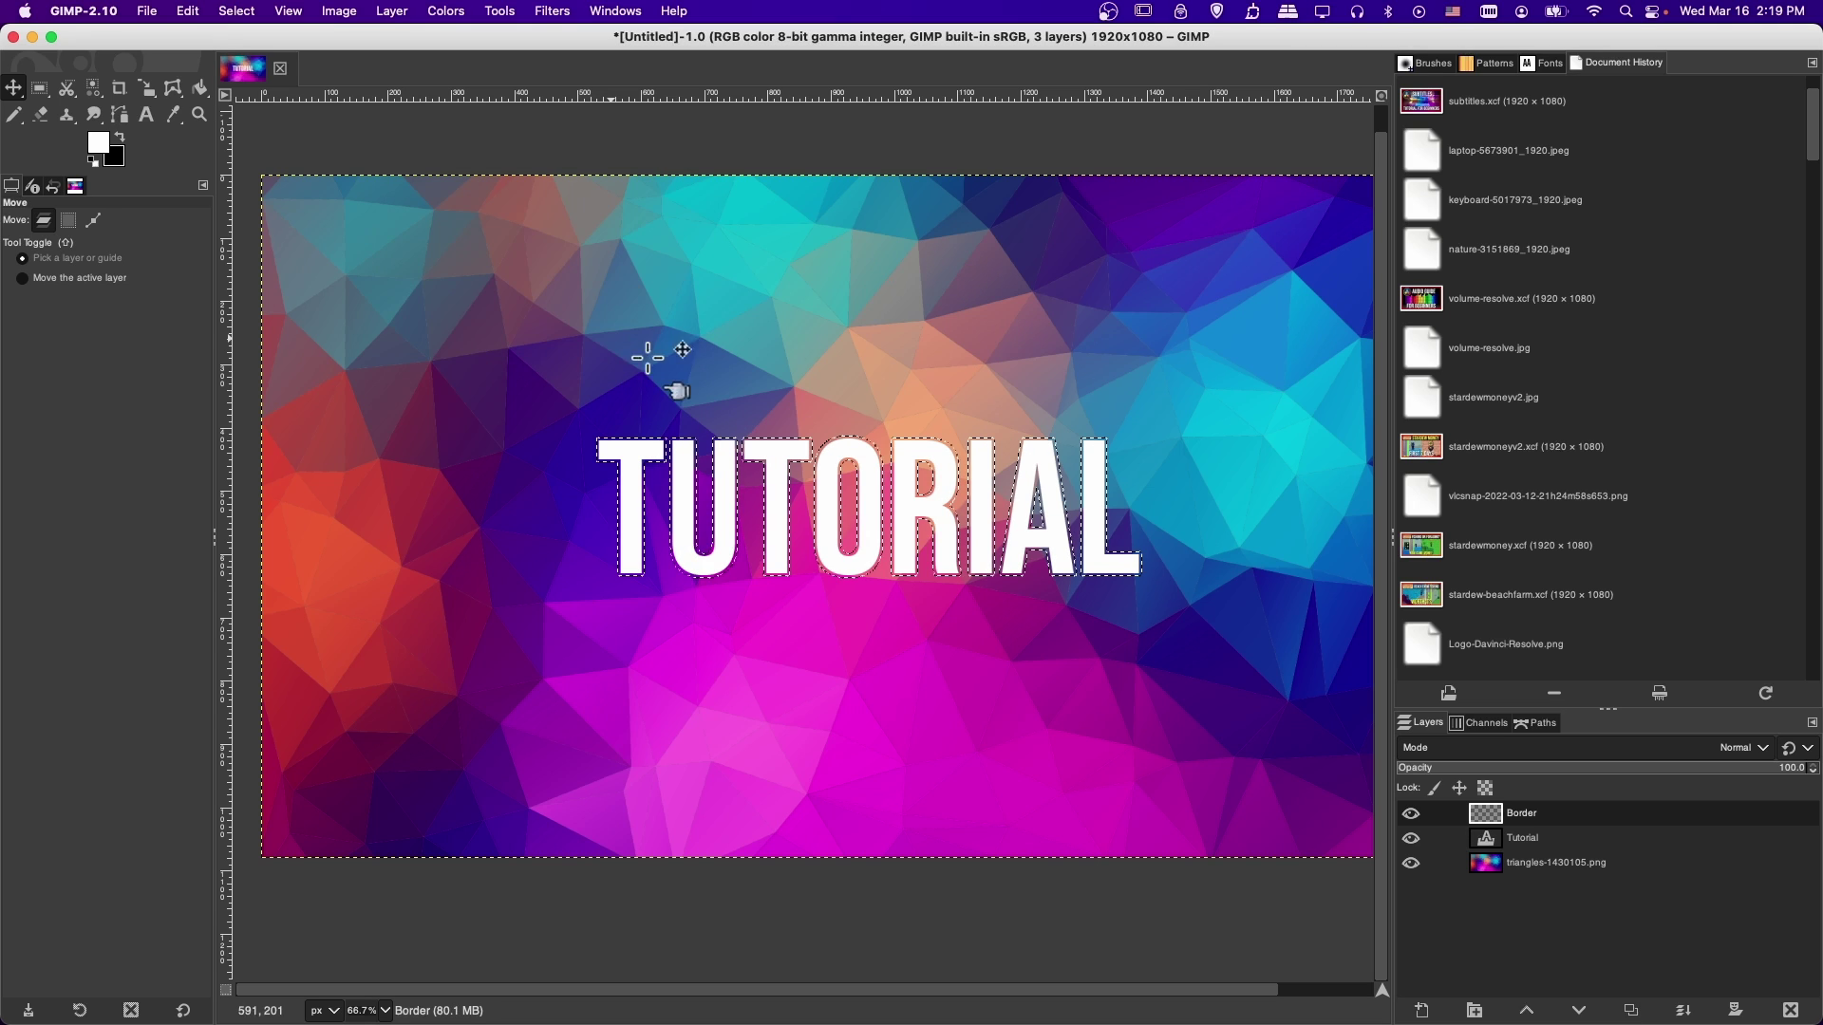
Bucket-fill the grown letter selection with black on the Border layer.
key(alt)
scroll(671, 526, up, 2)
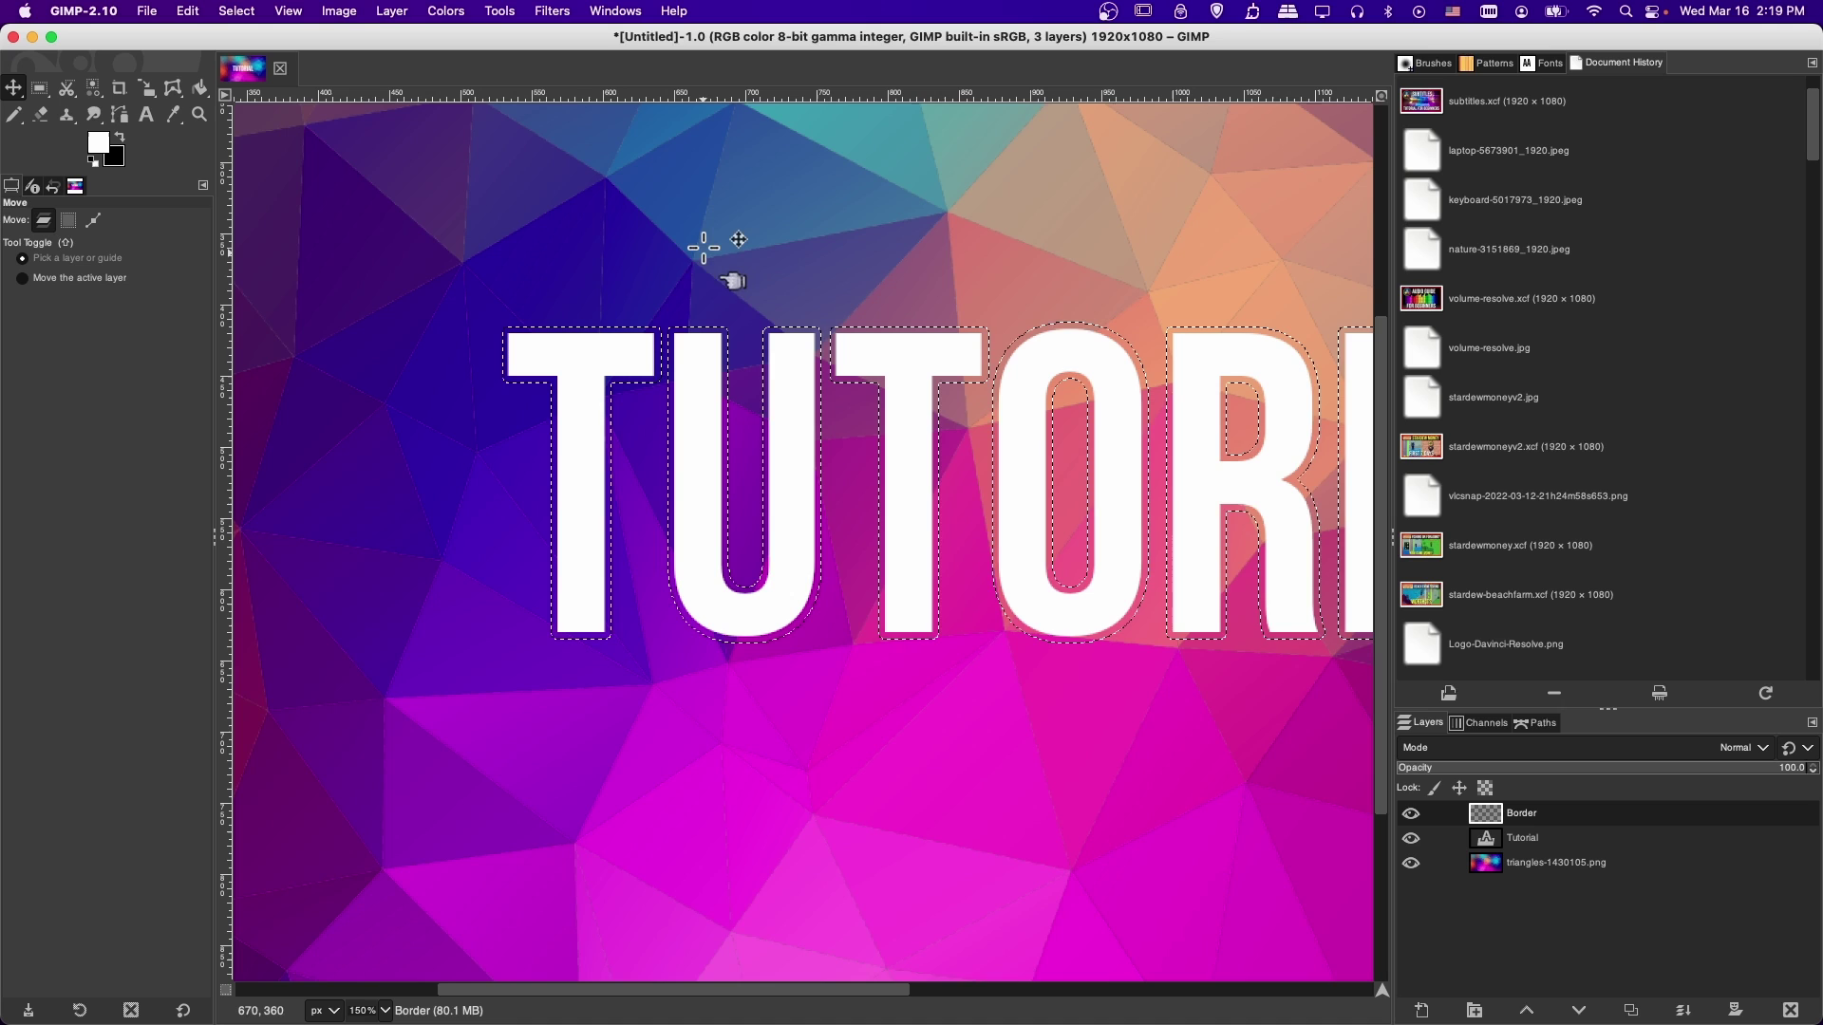
scroll(675, 248, right, 2)
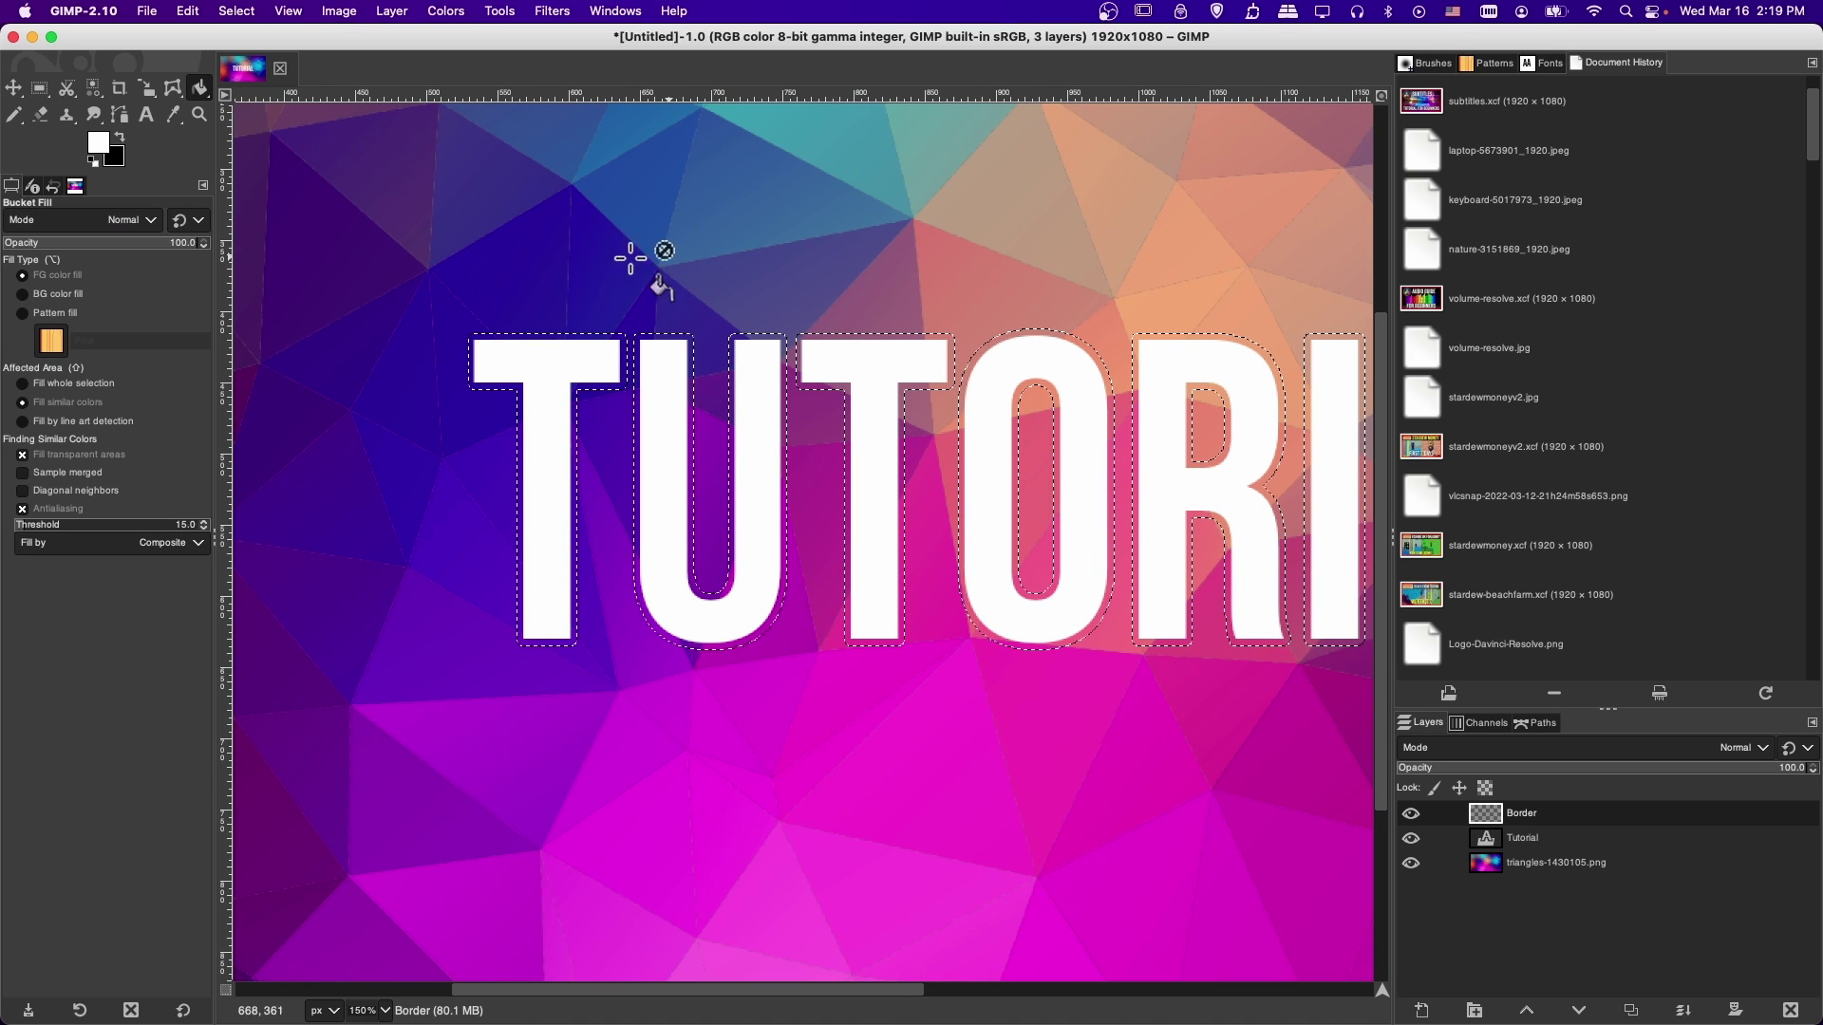
click(200, 87)
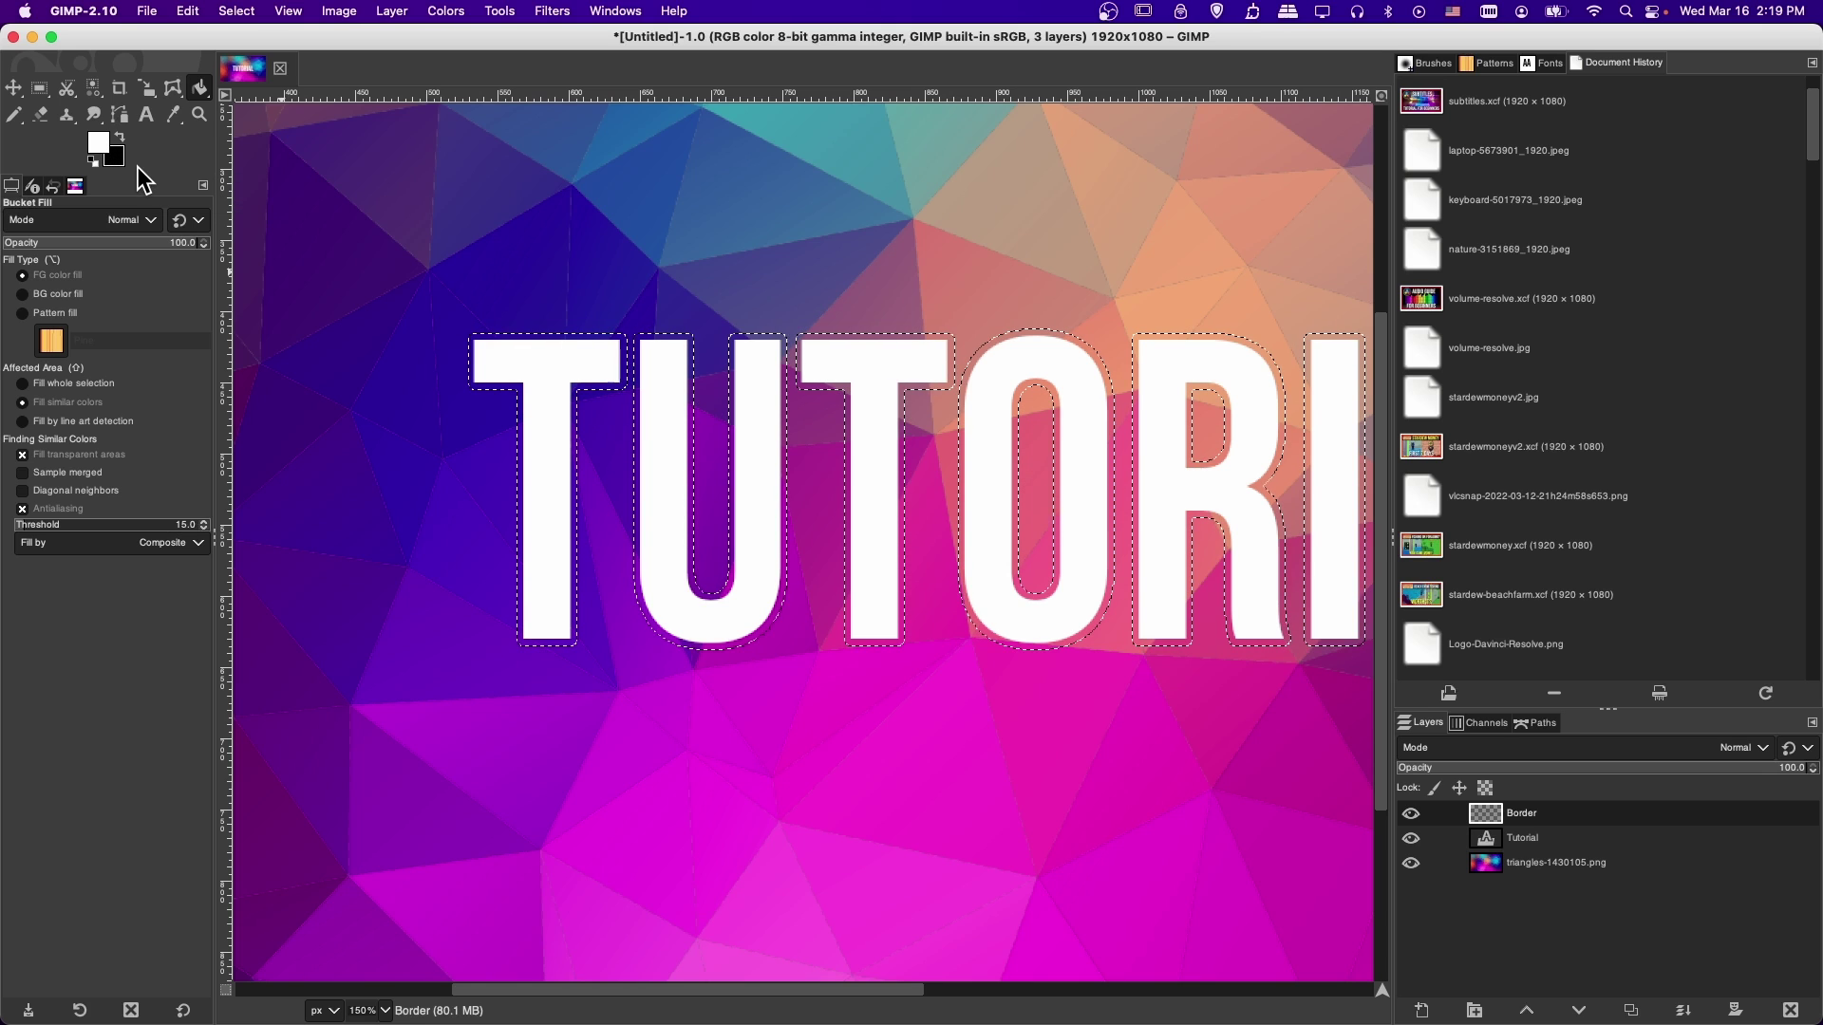
key(x)
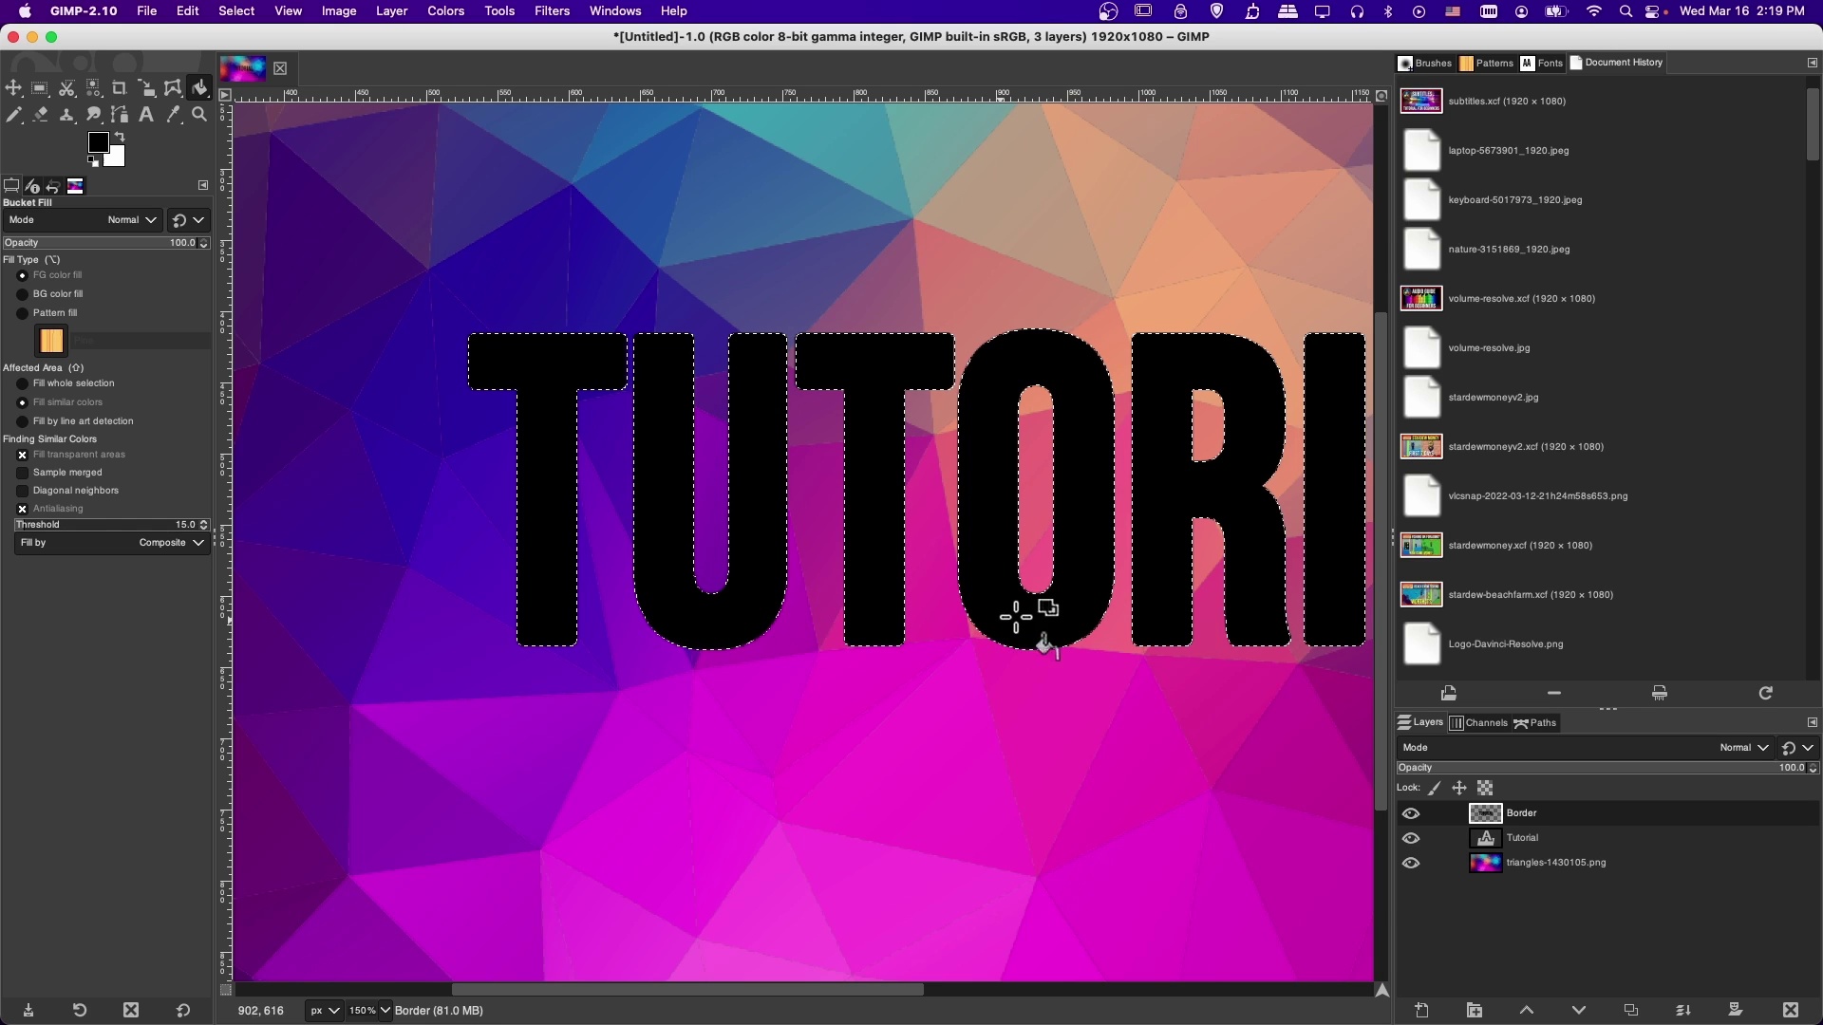
scroll(1071, 602, down, 5)
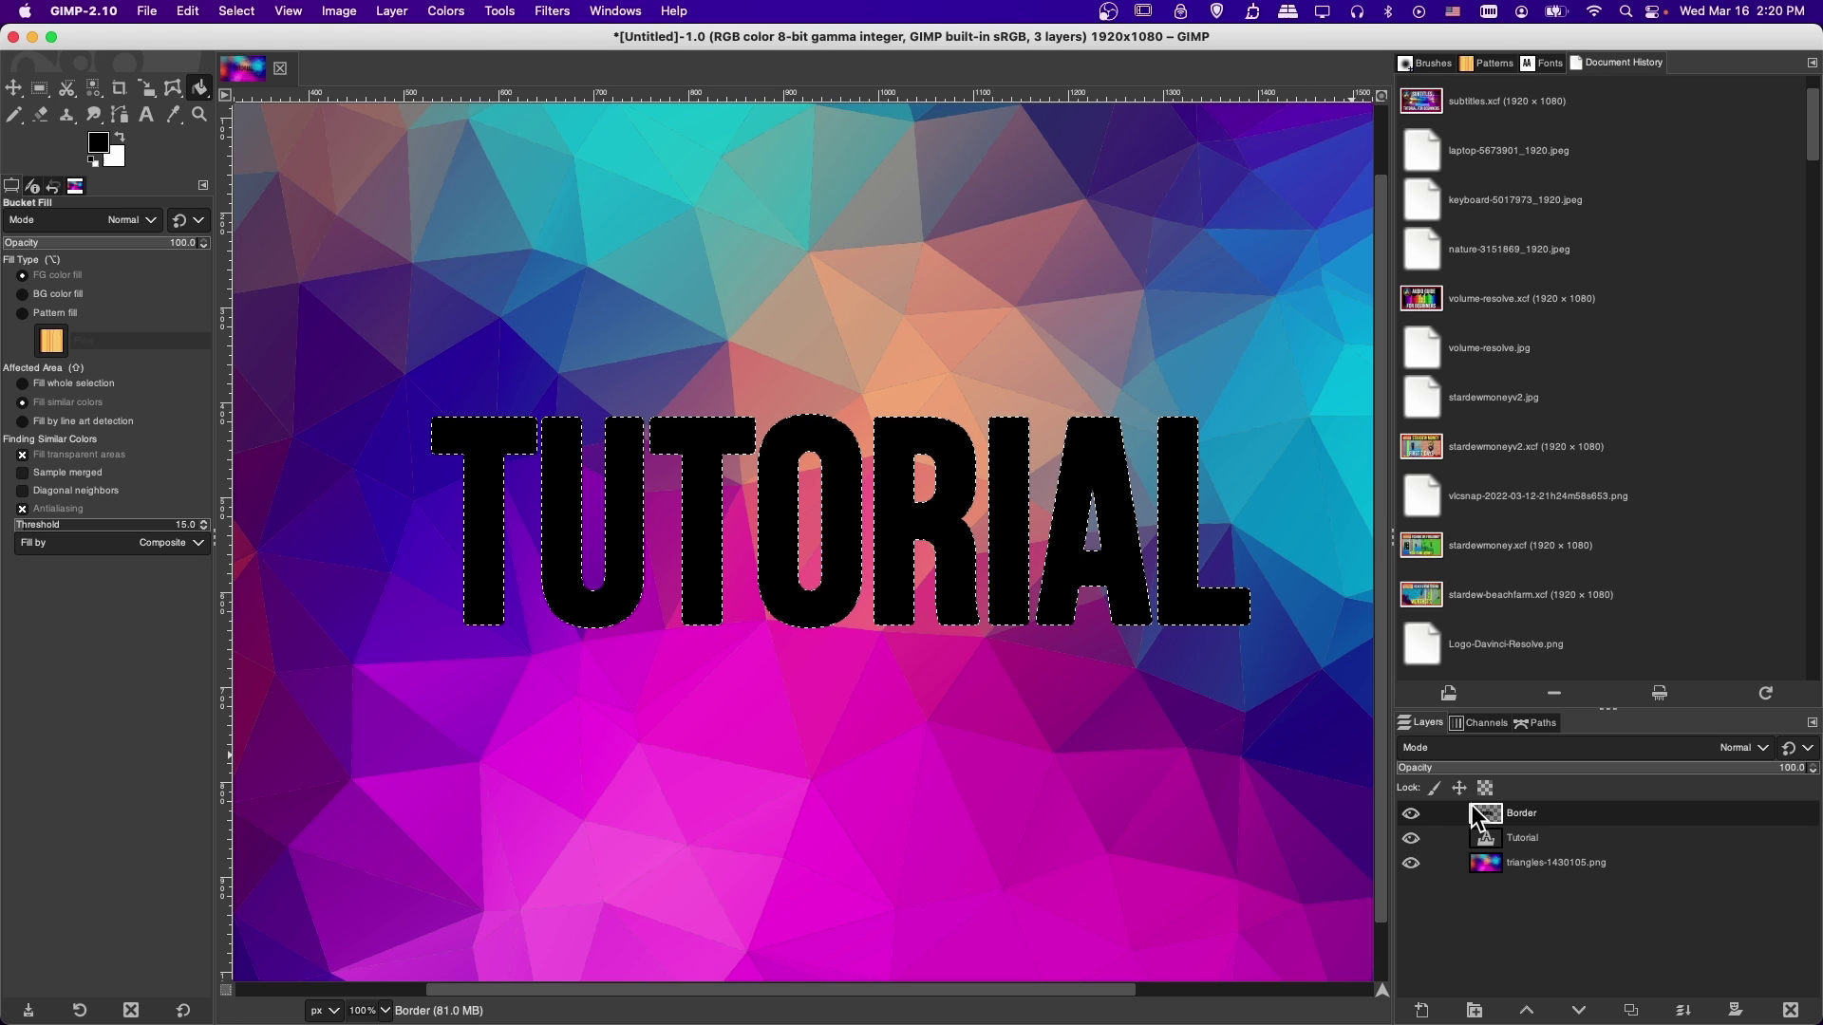
Move the Border layer beneath the Tutorial layer.
drag(1473, 807, 1494, 841)
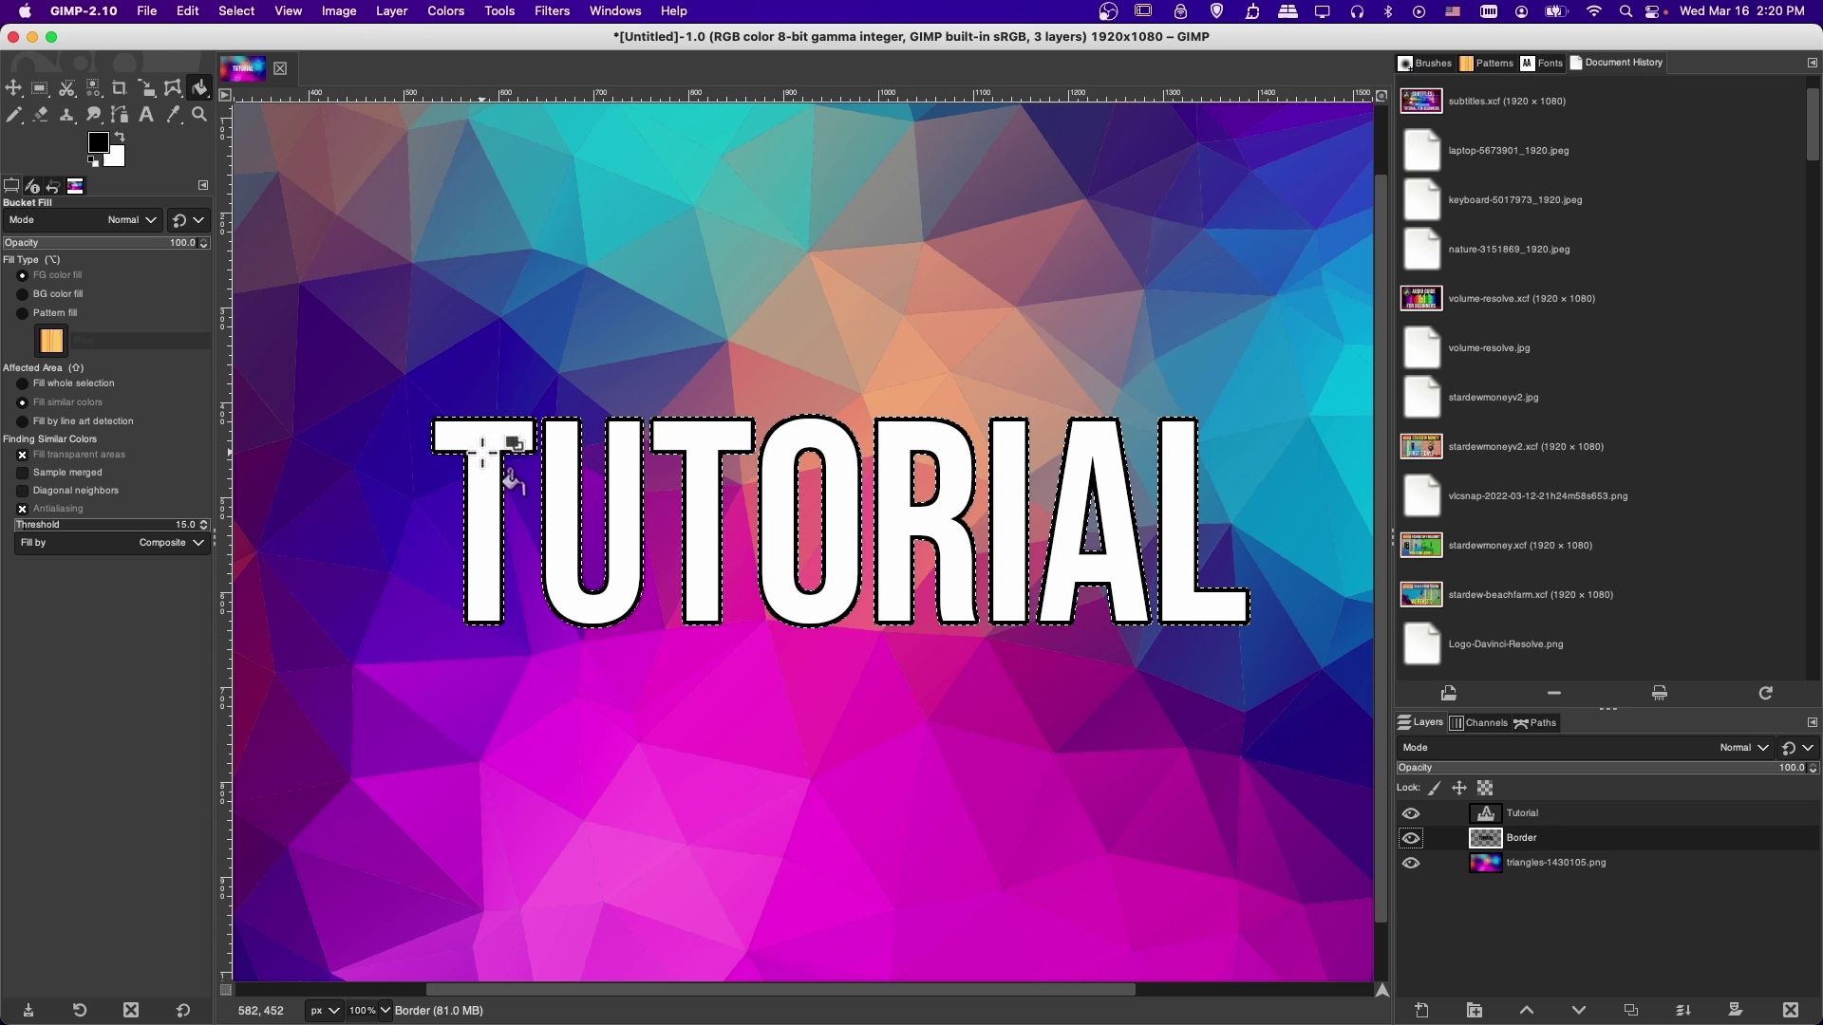
scroll(864, 471, up, 2)
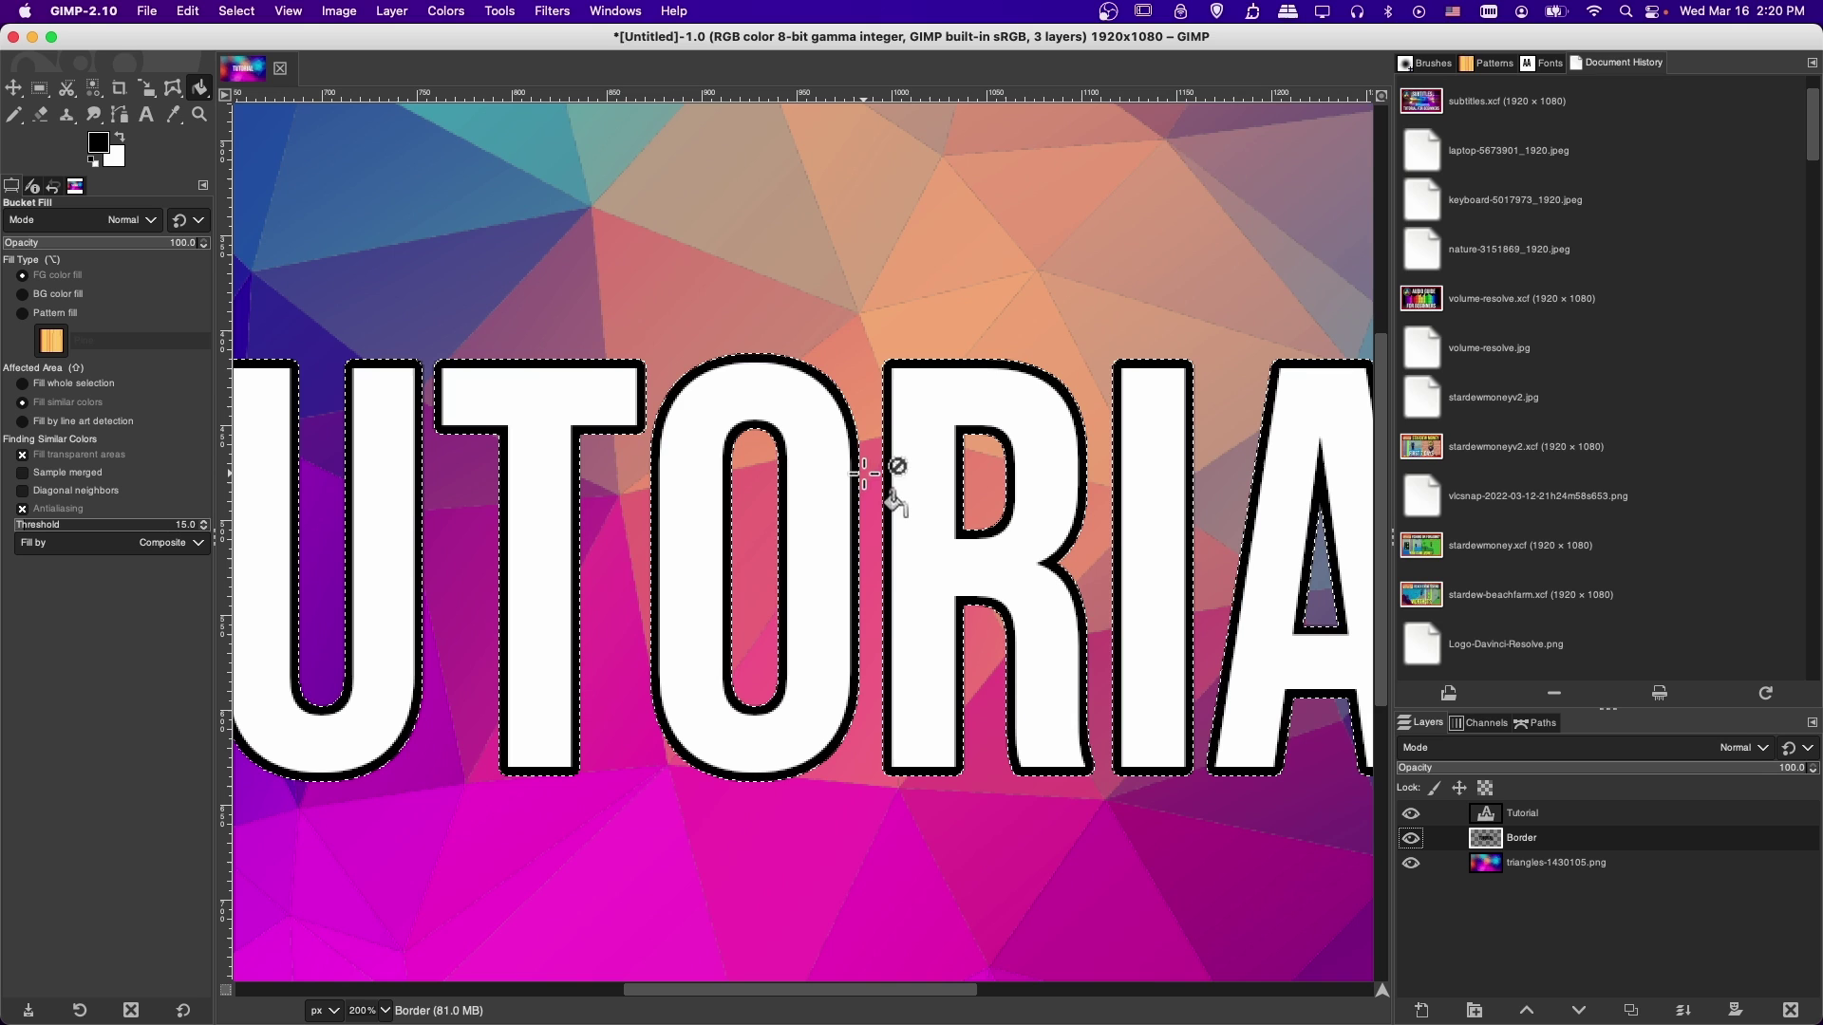
scroll(683, 646, down, 3)
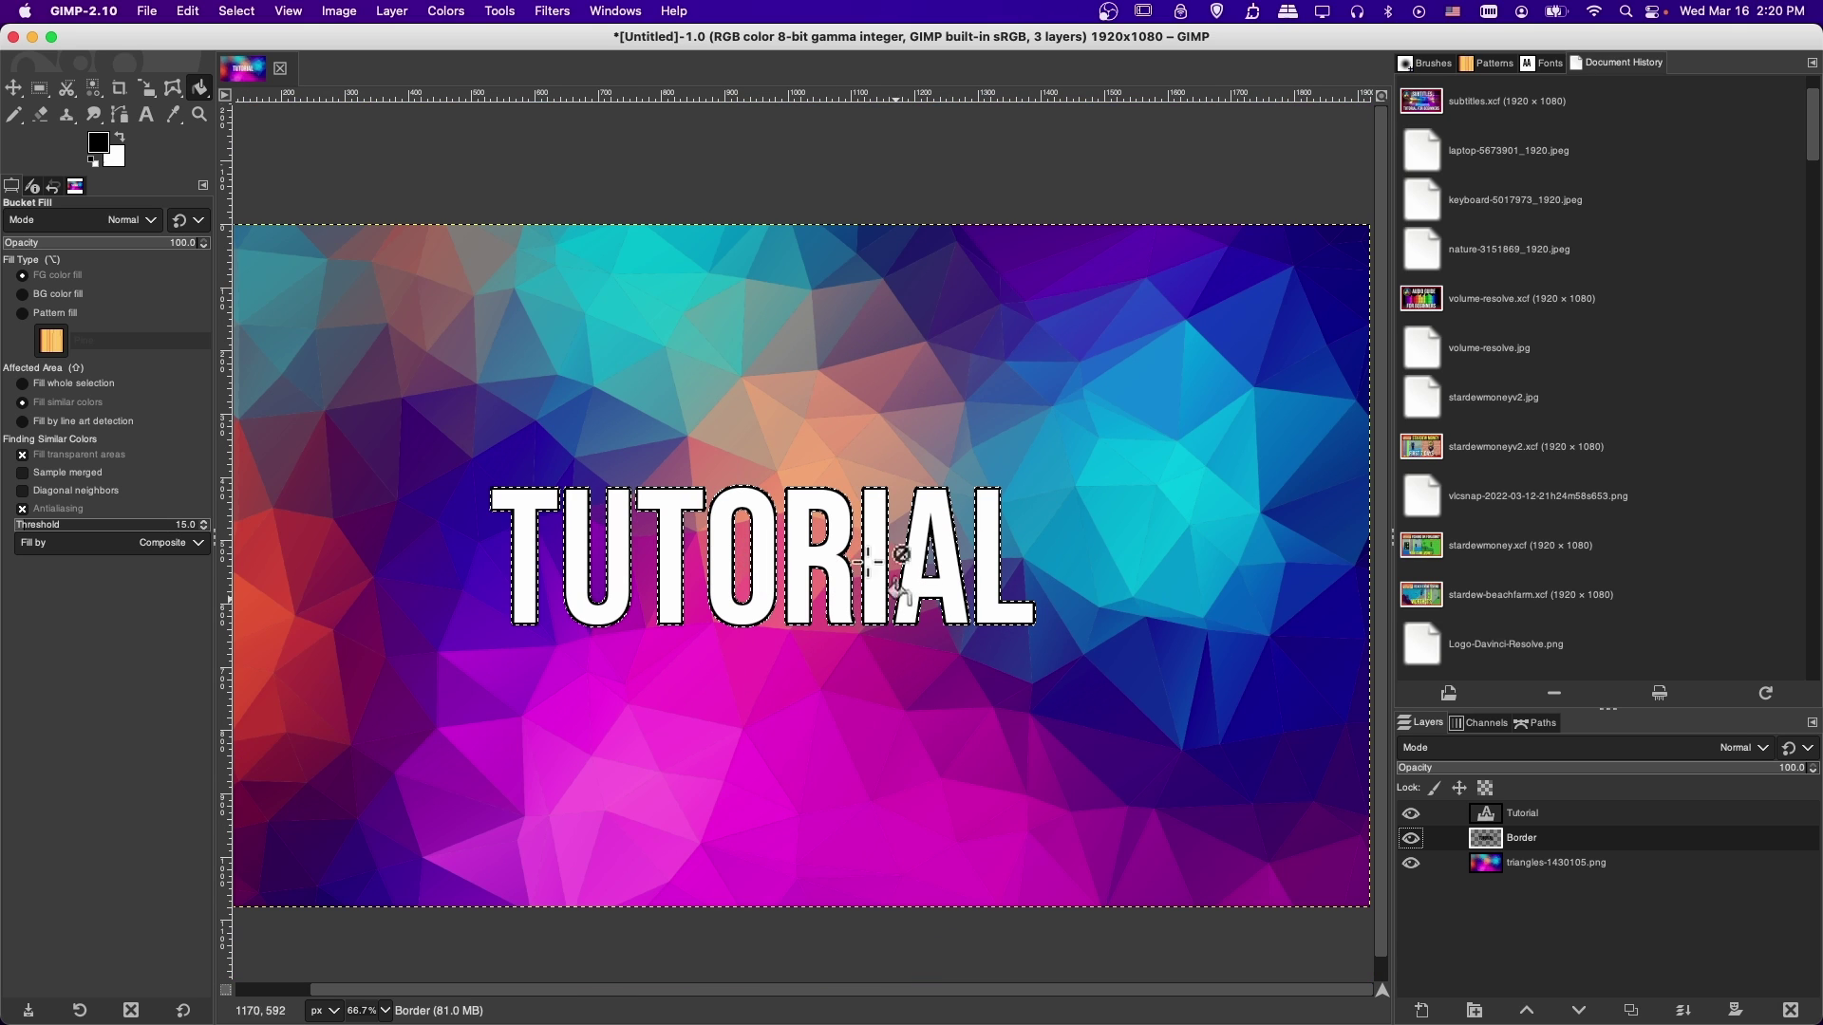
Clear the selection around the text using Rectangle Select.
key(r)
click(693, 371)
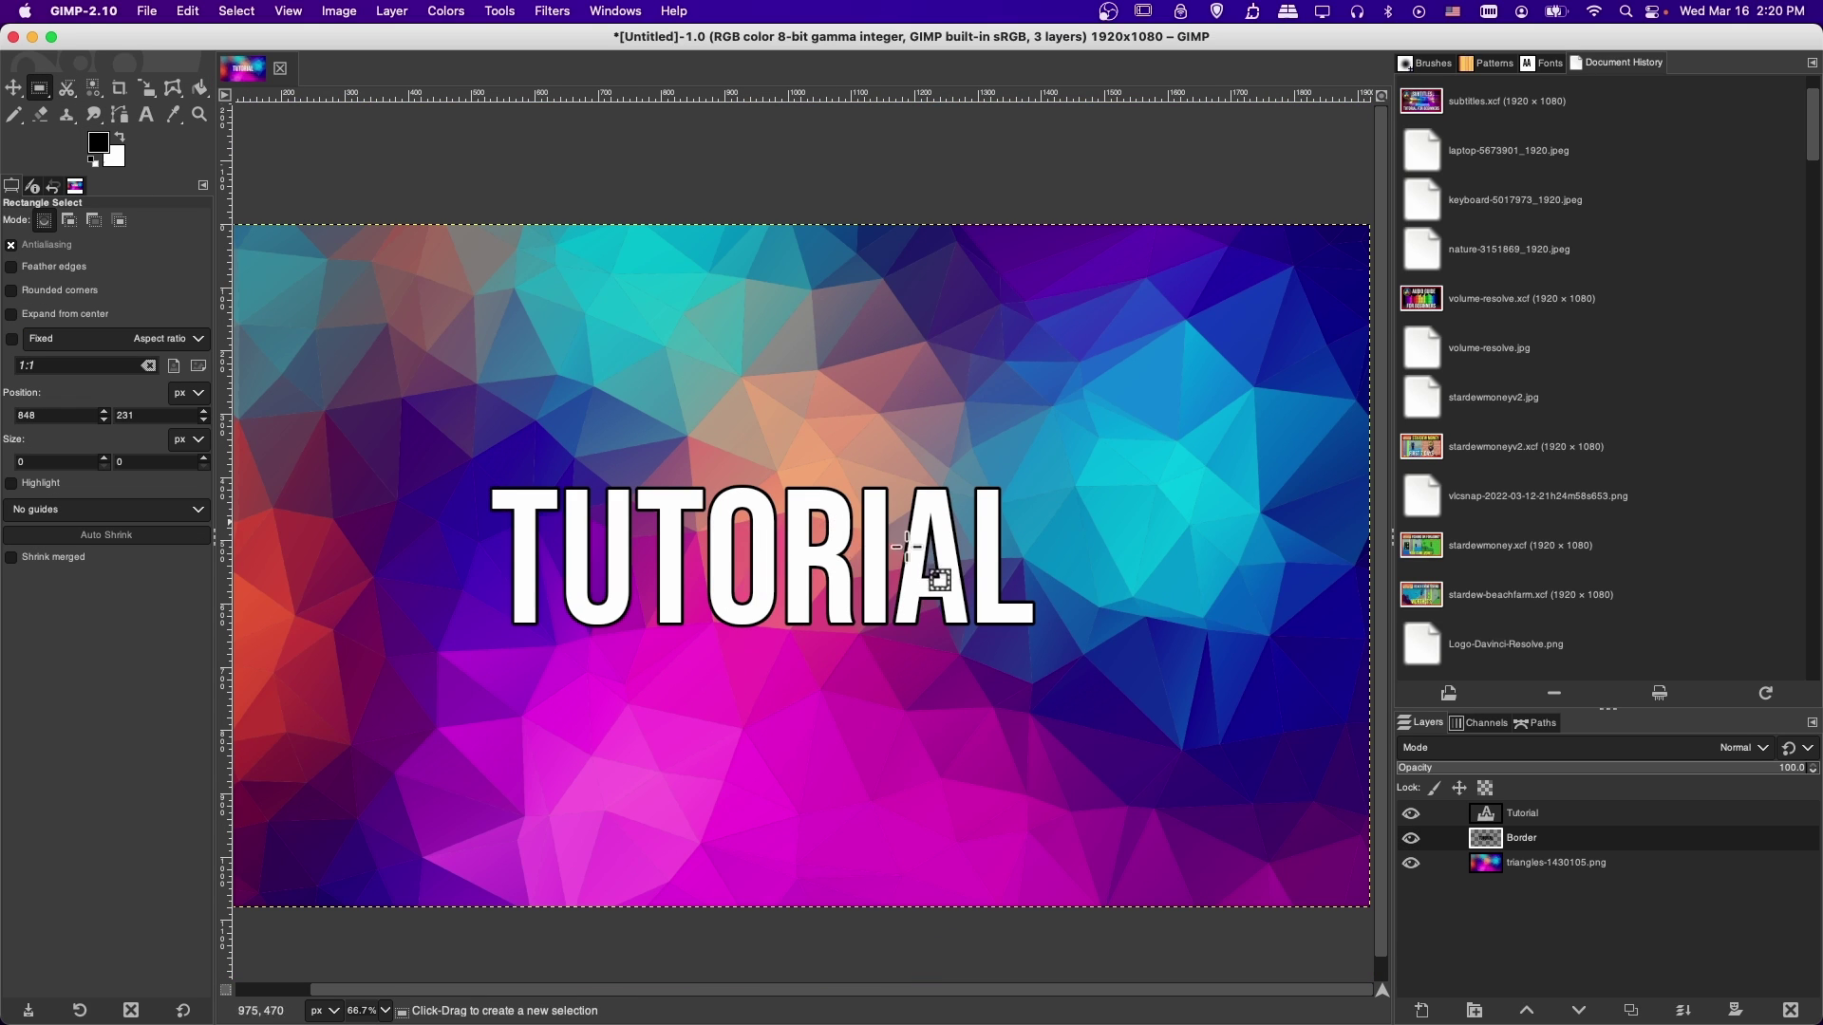
scroll(769, 500, left, 2)
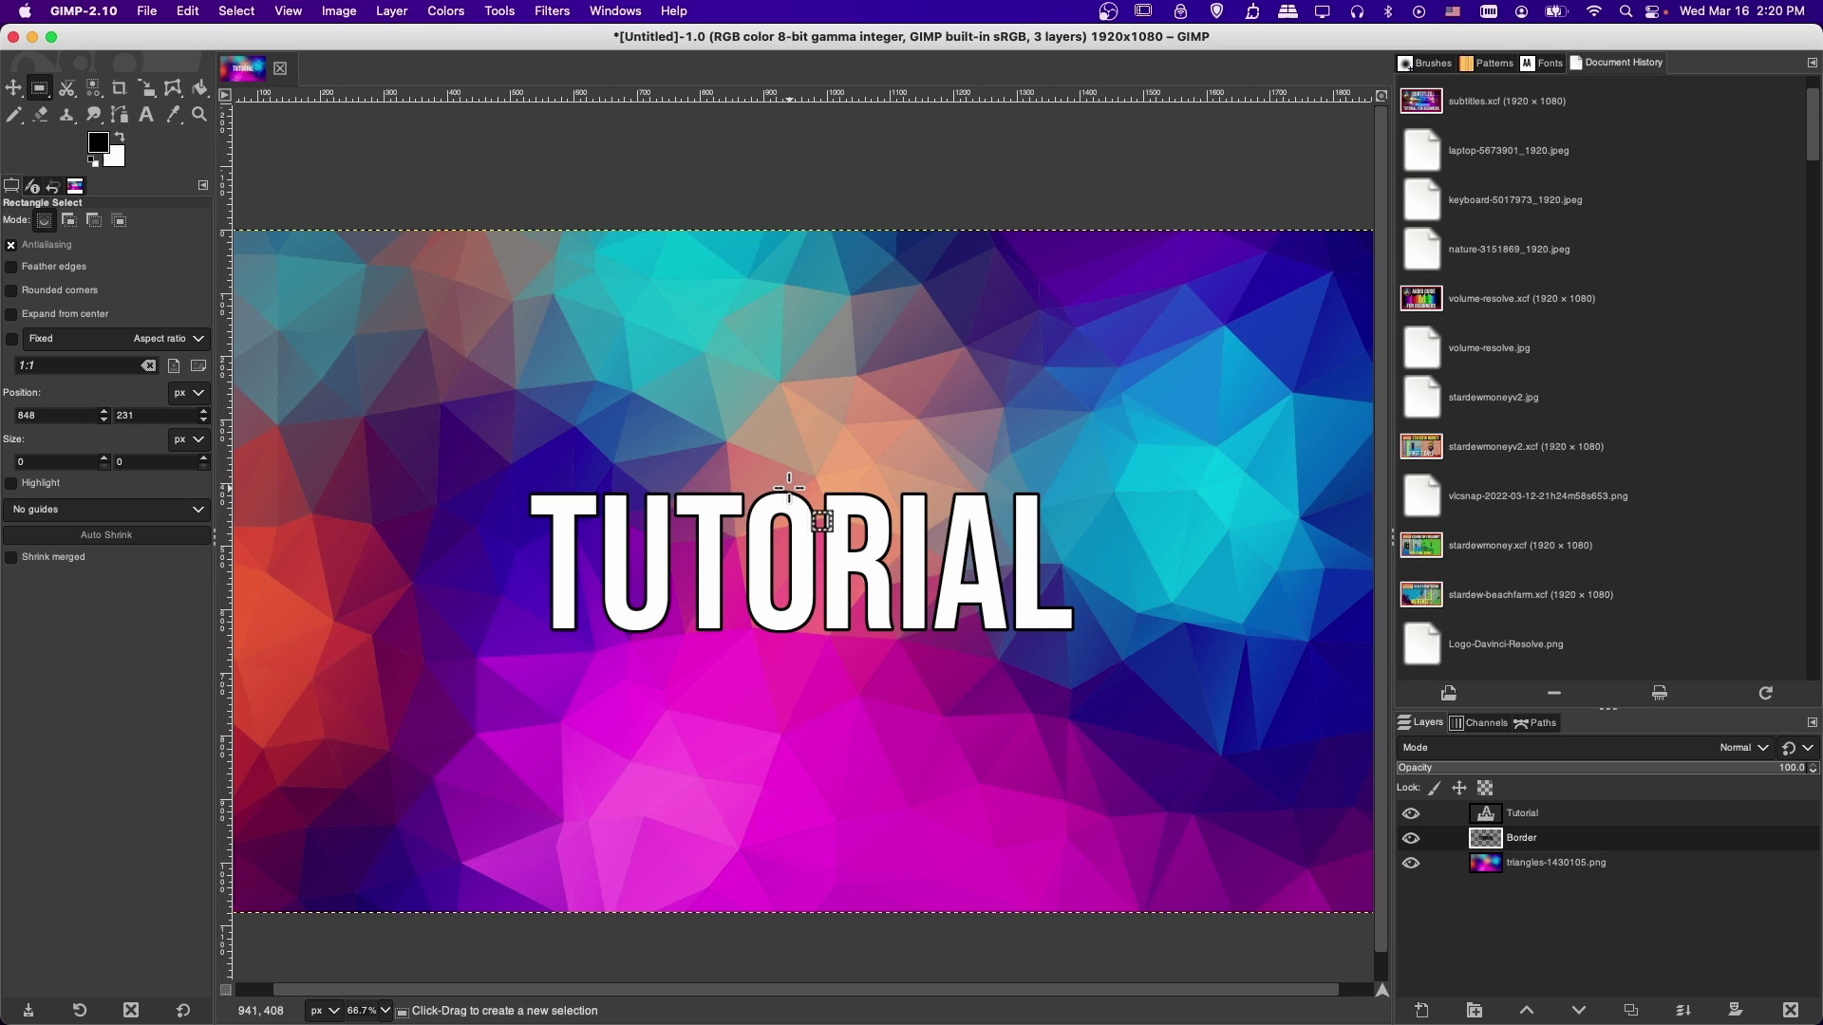
Undo the deselection, layer move and black fill with Ctrl+Z.
alt+click(1486, 813)
key(ctrl)
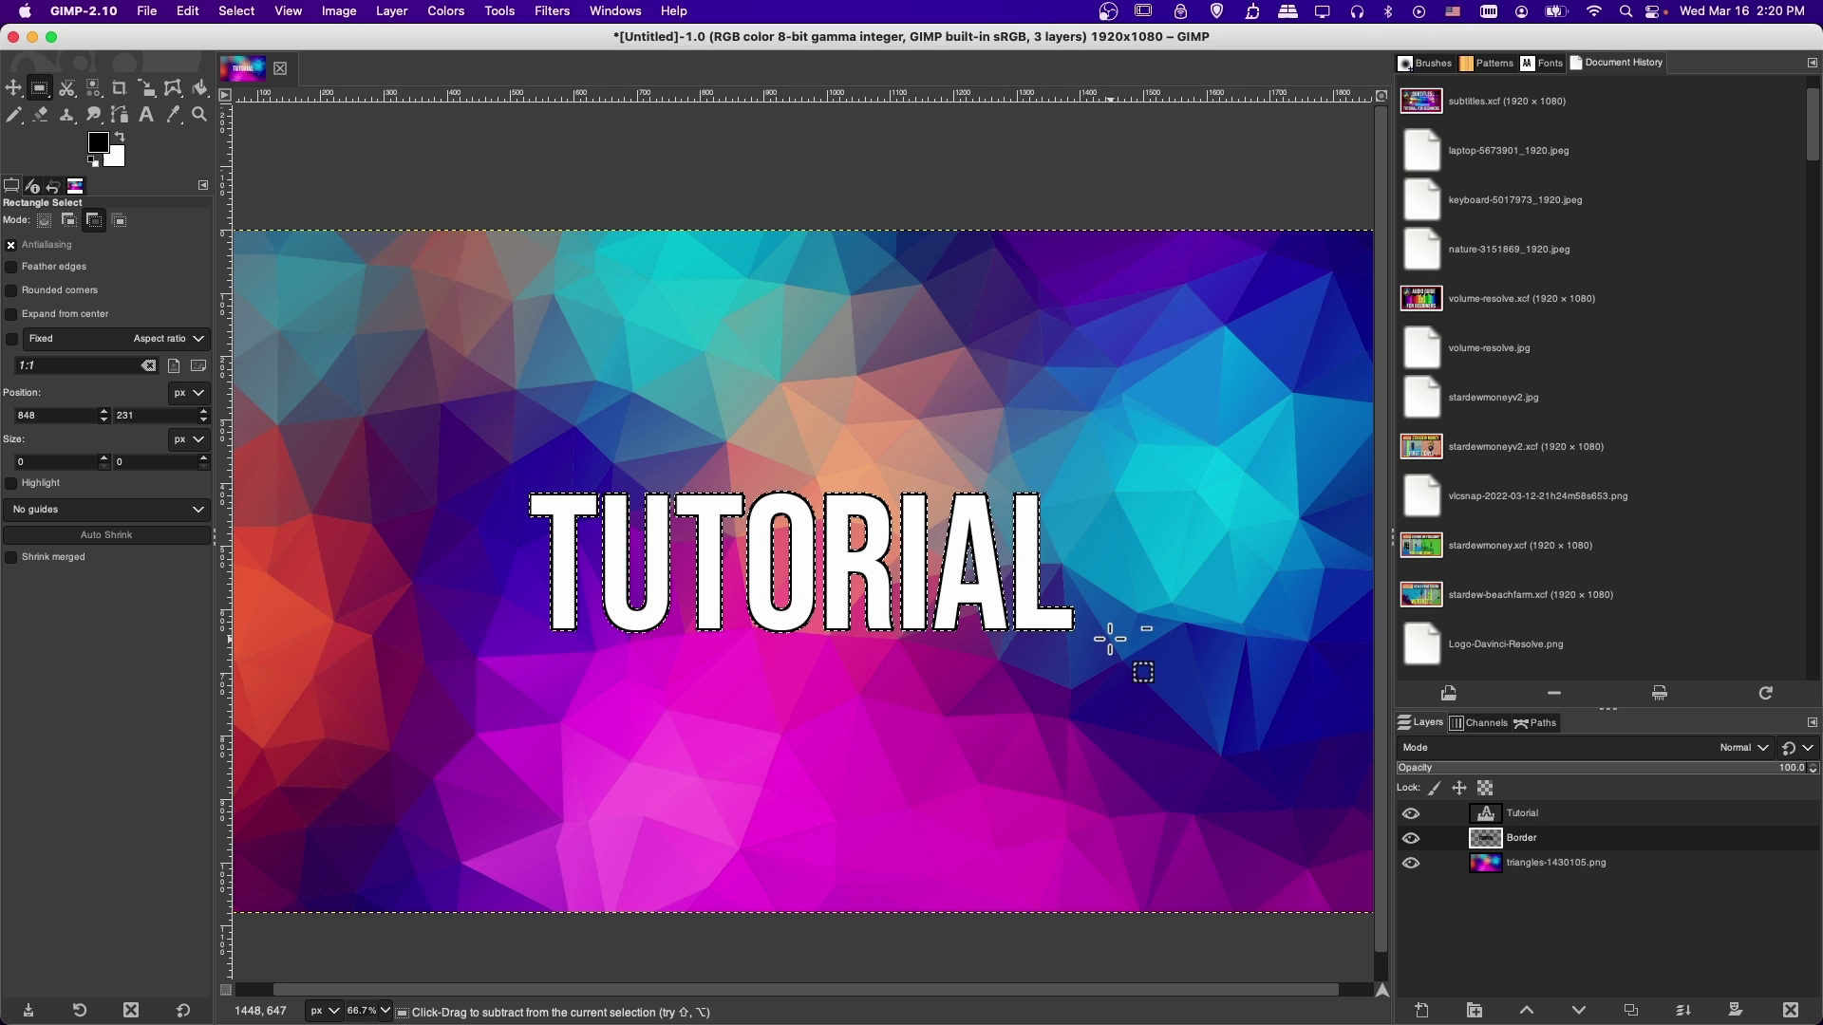
key(ctrl+z)
key(ctrl+z)
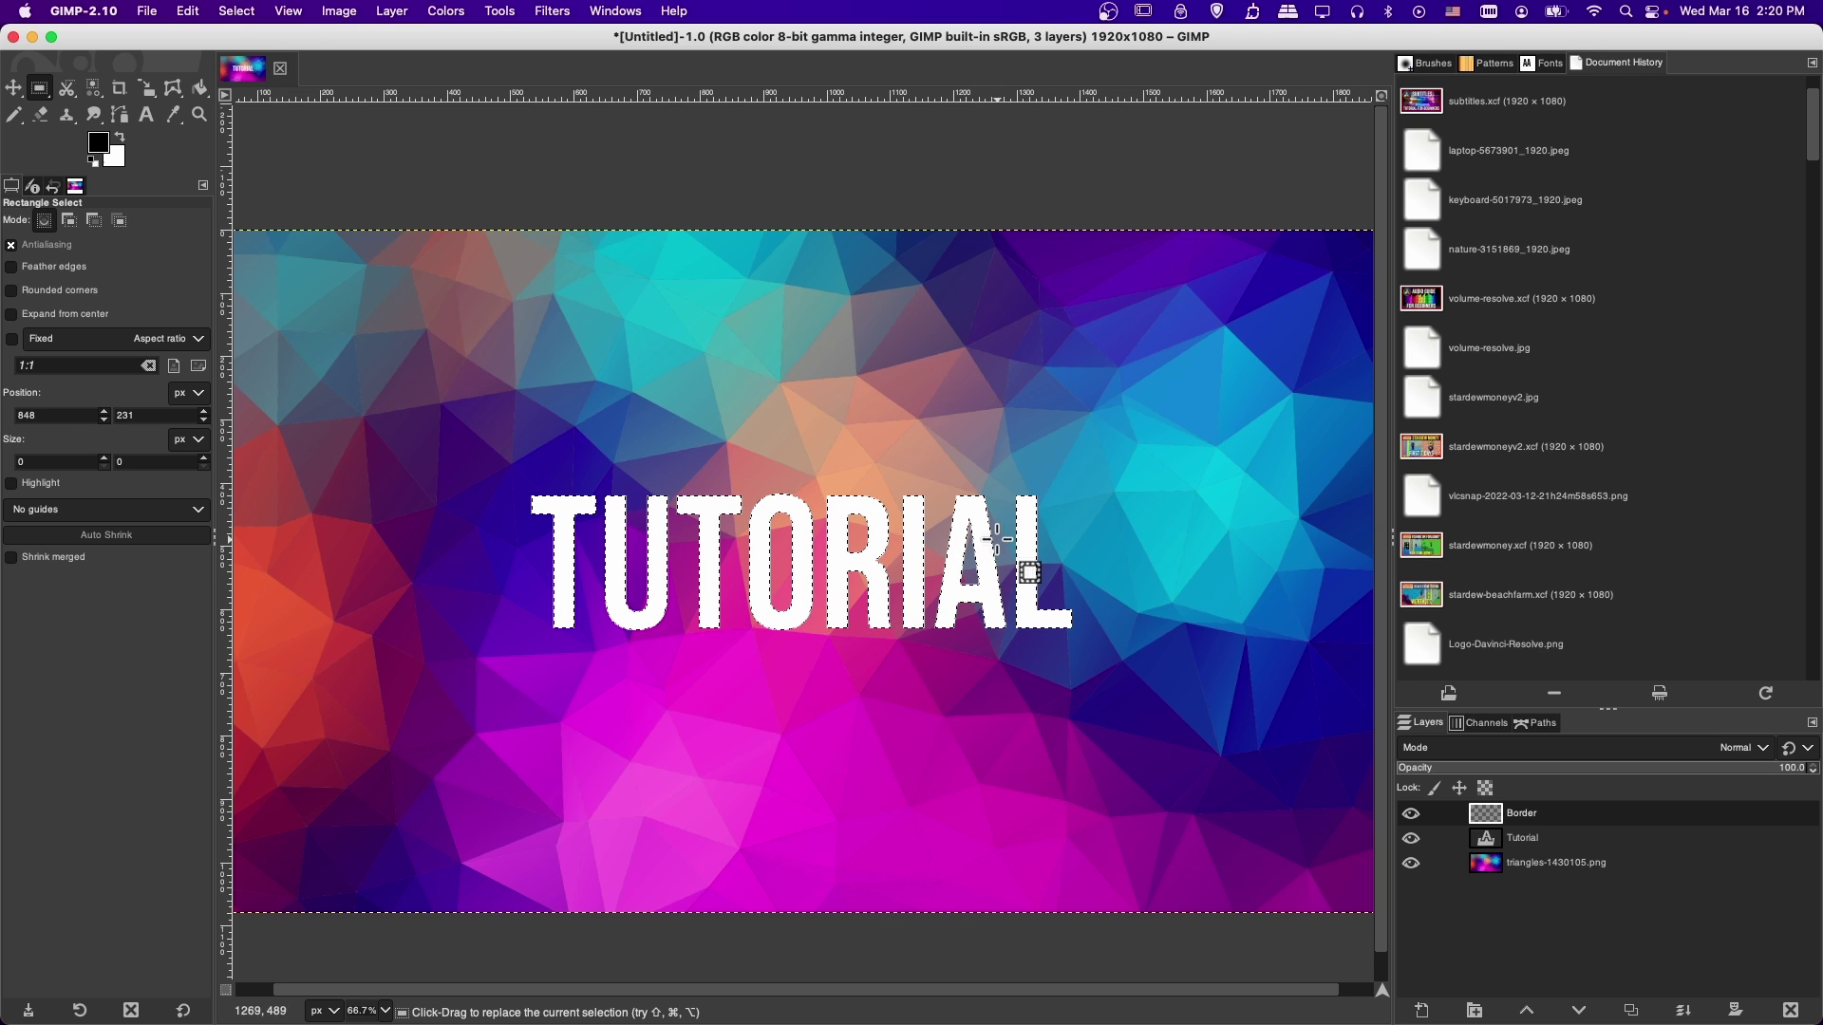
scroll(987, 539, up, 1)
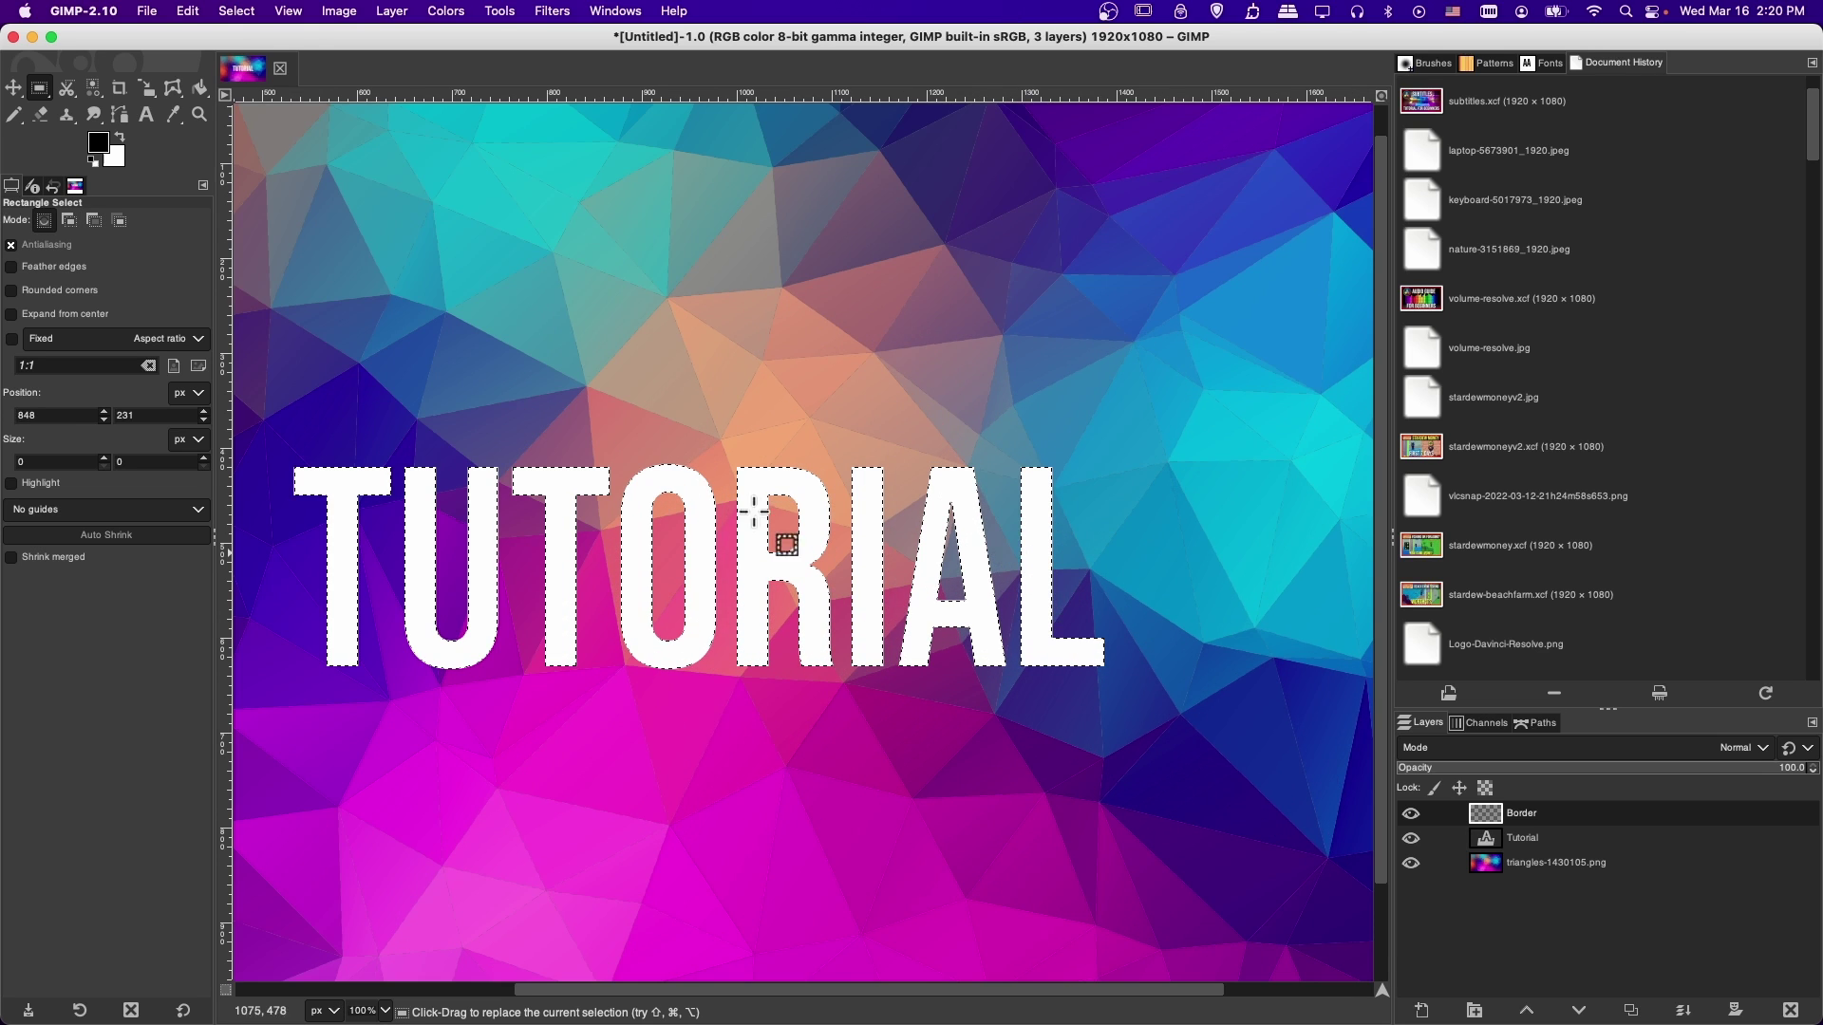
scroll(755, 513, left, 2)
Set up Select > Border with 5 px width and Smooth style.
click(238, 10)
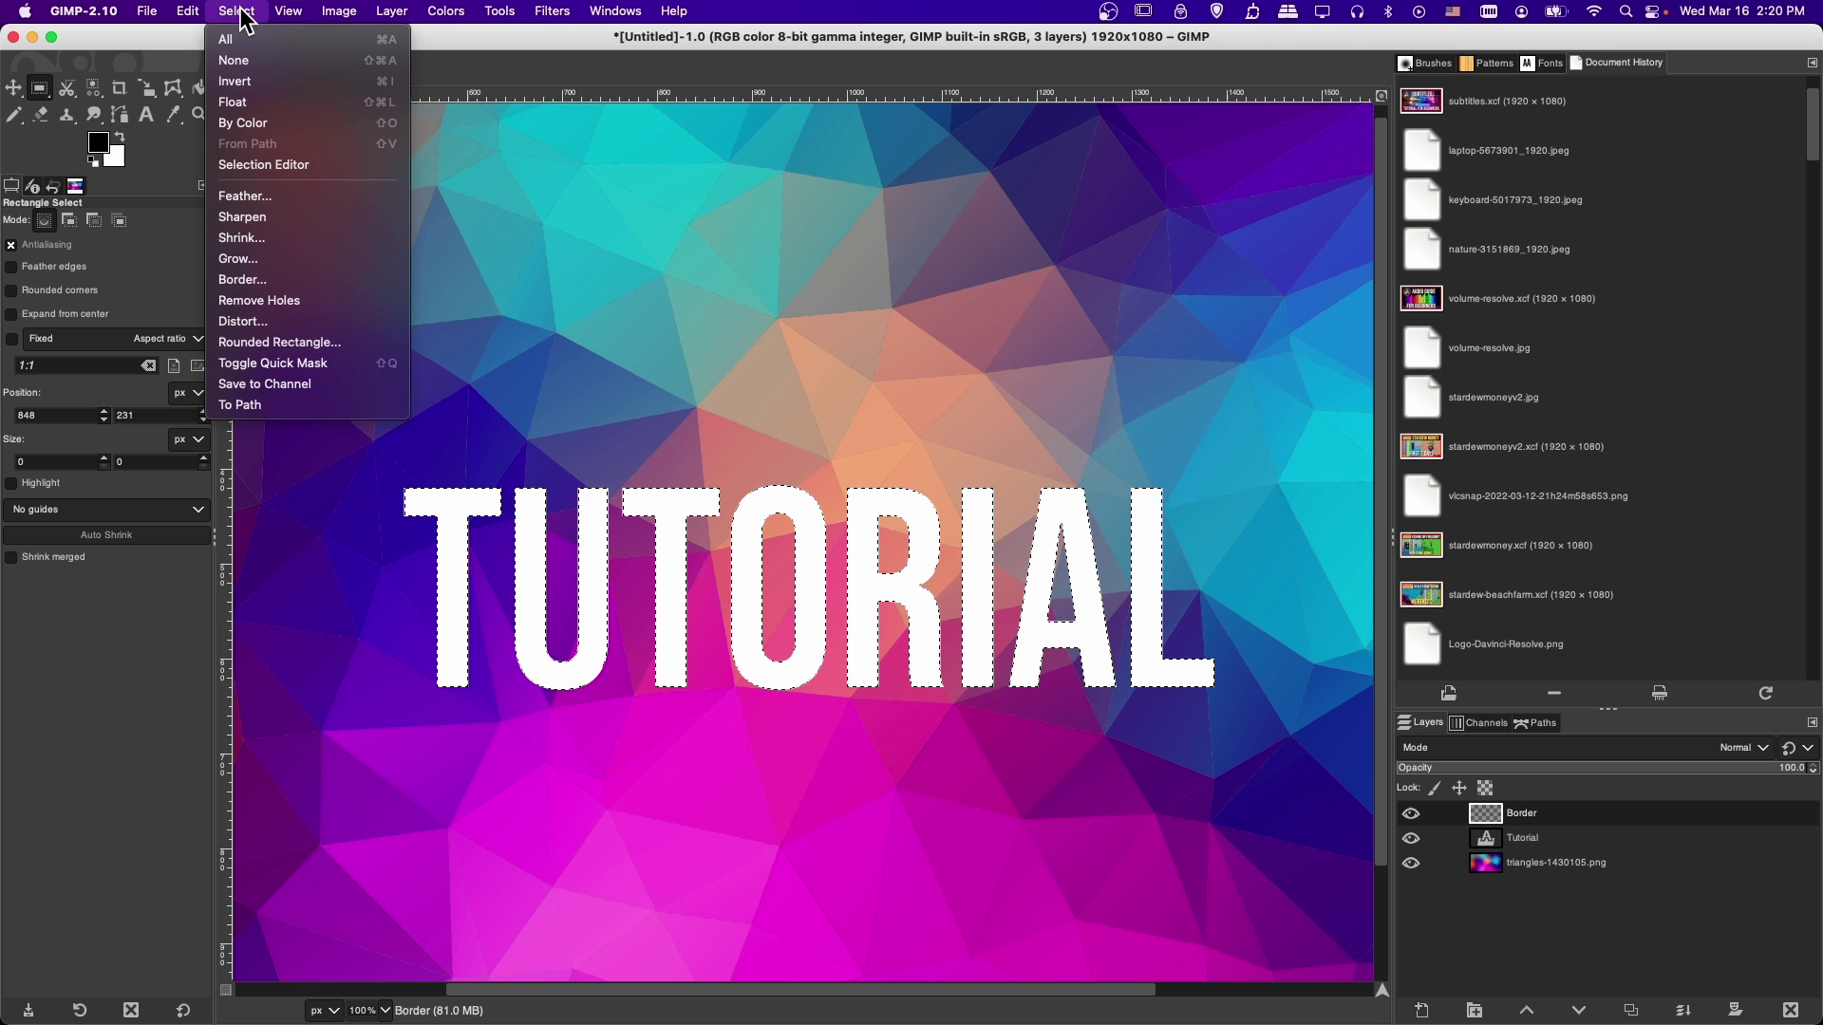
click(322, 283)
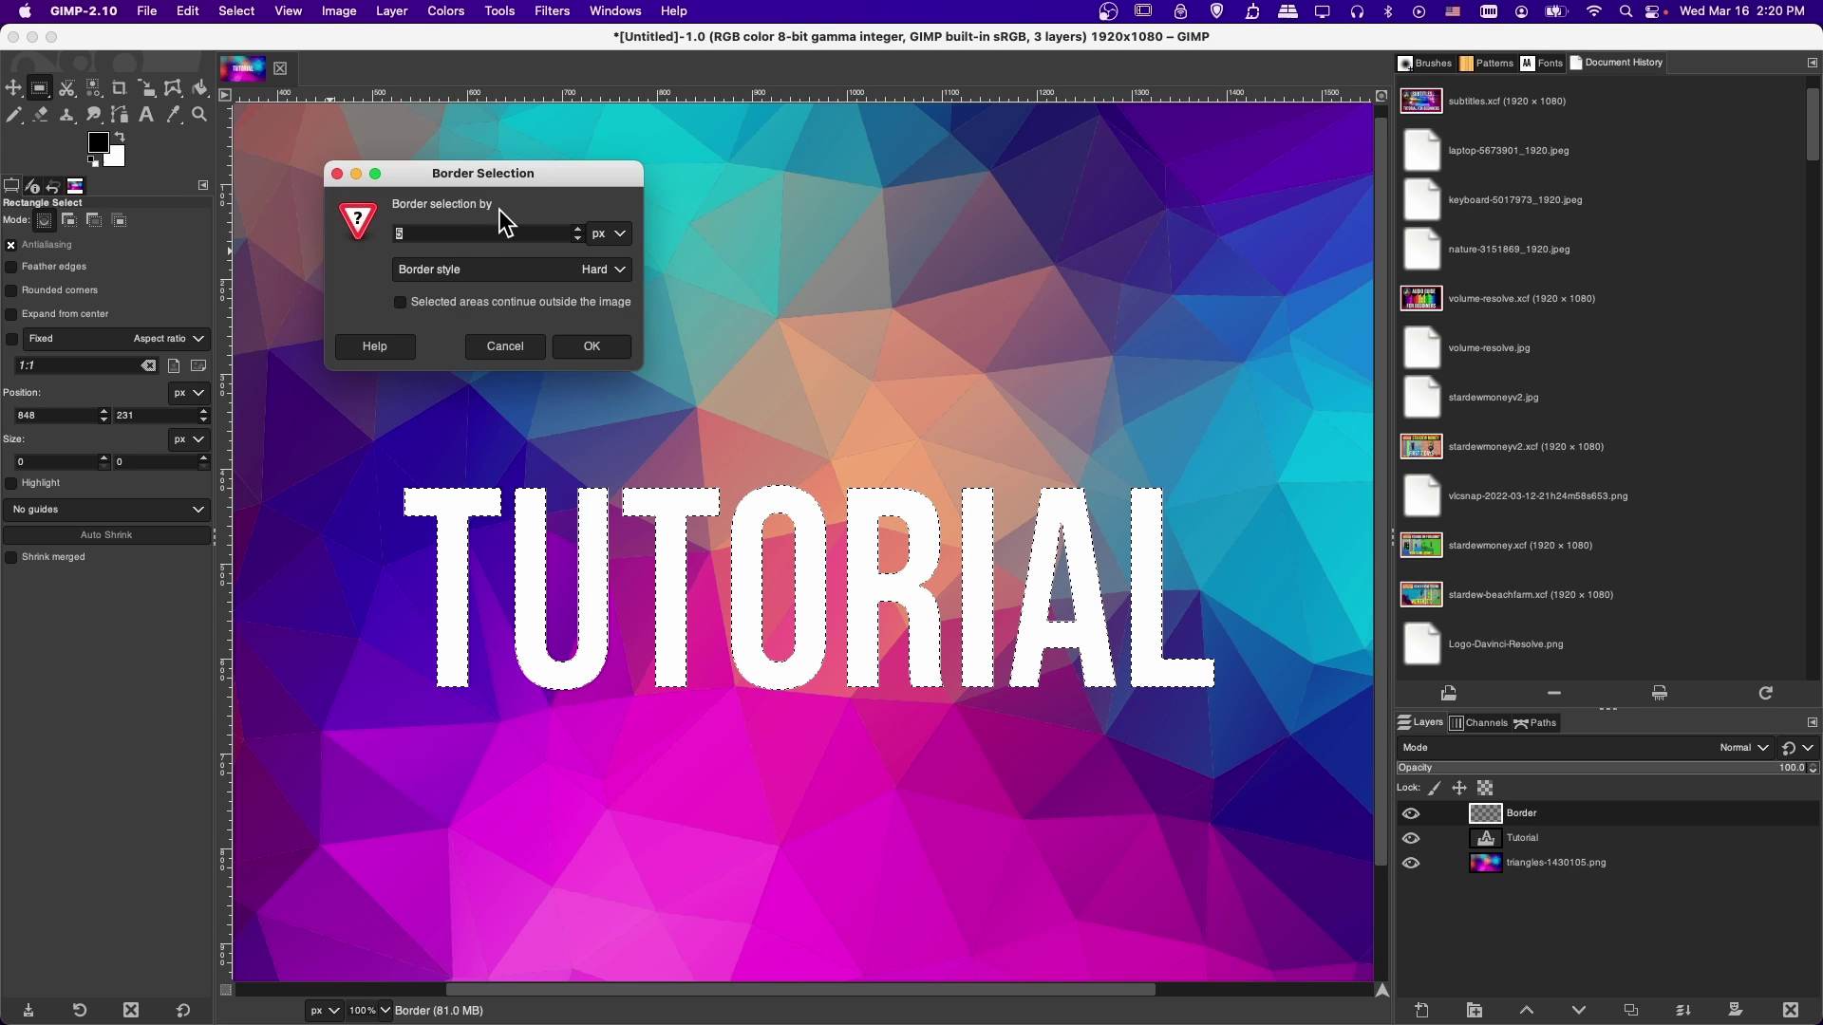
click(514, 271)
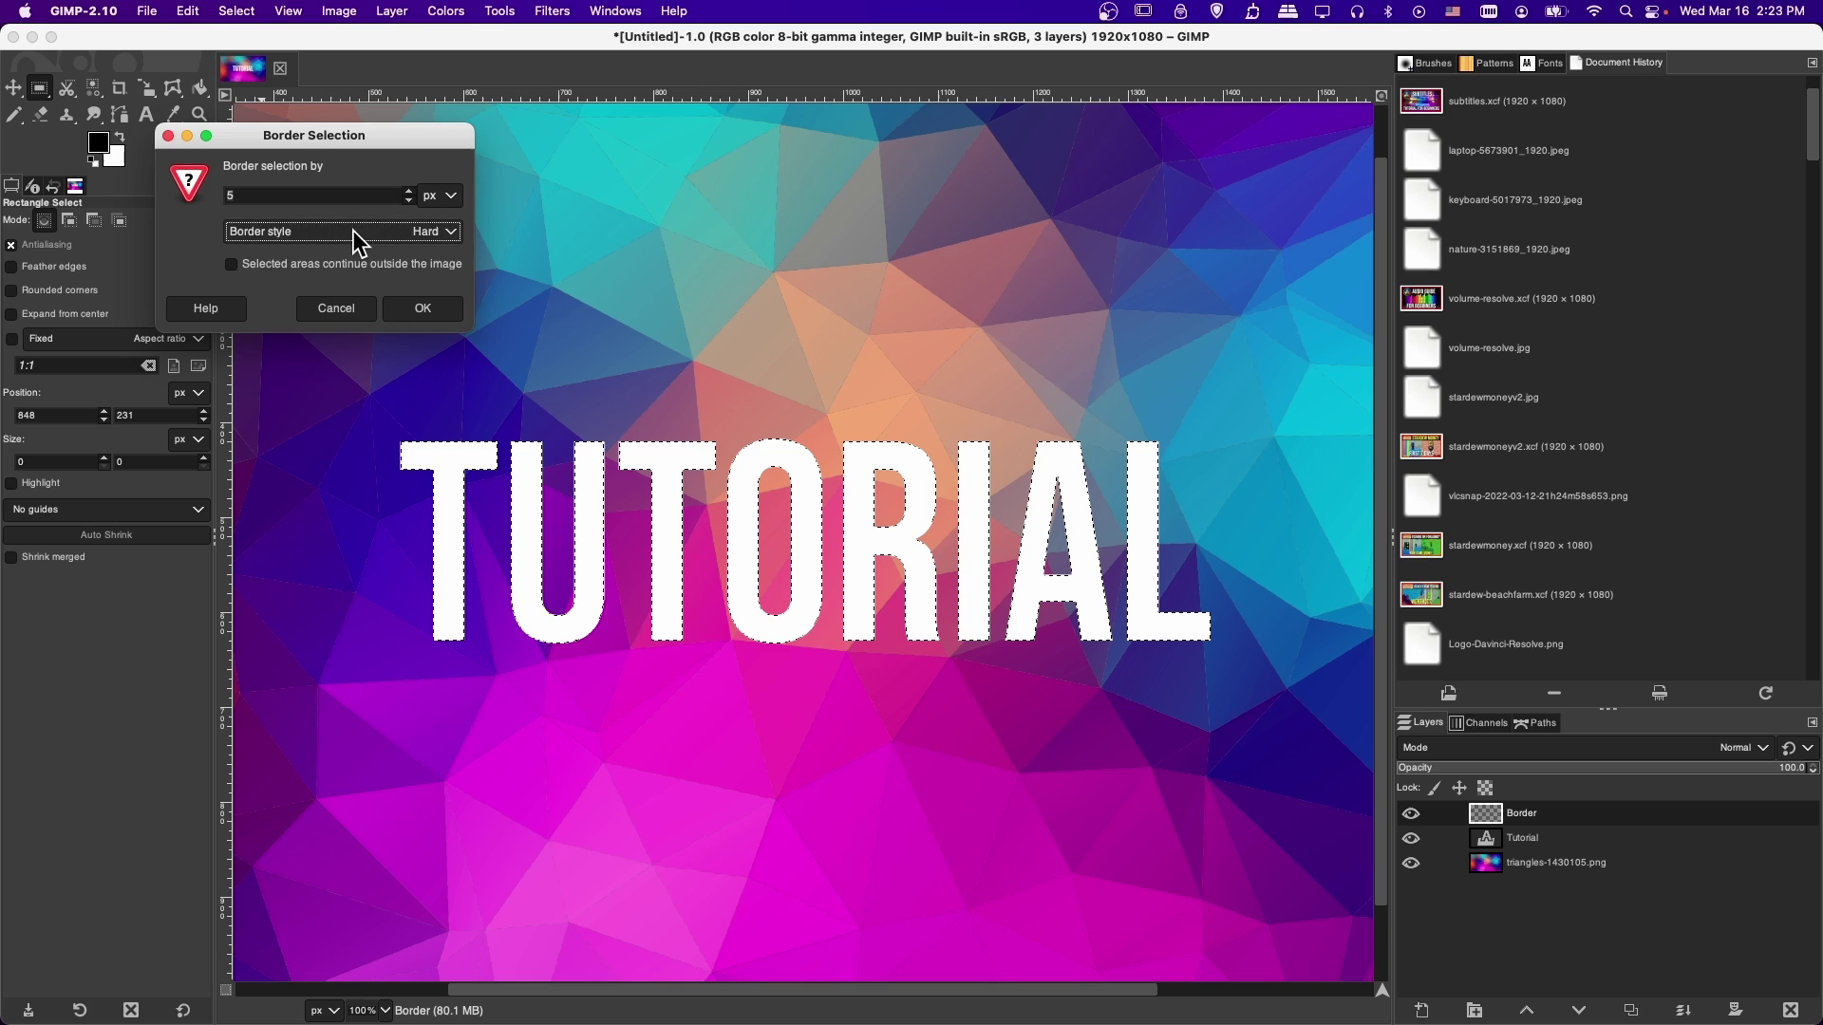
click(353, 231)
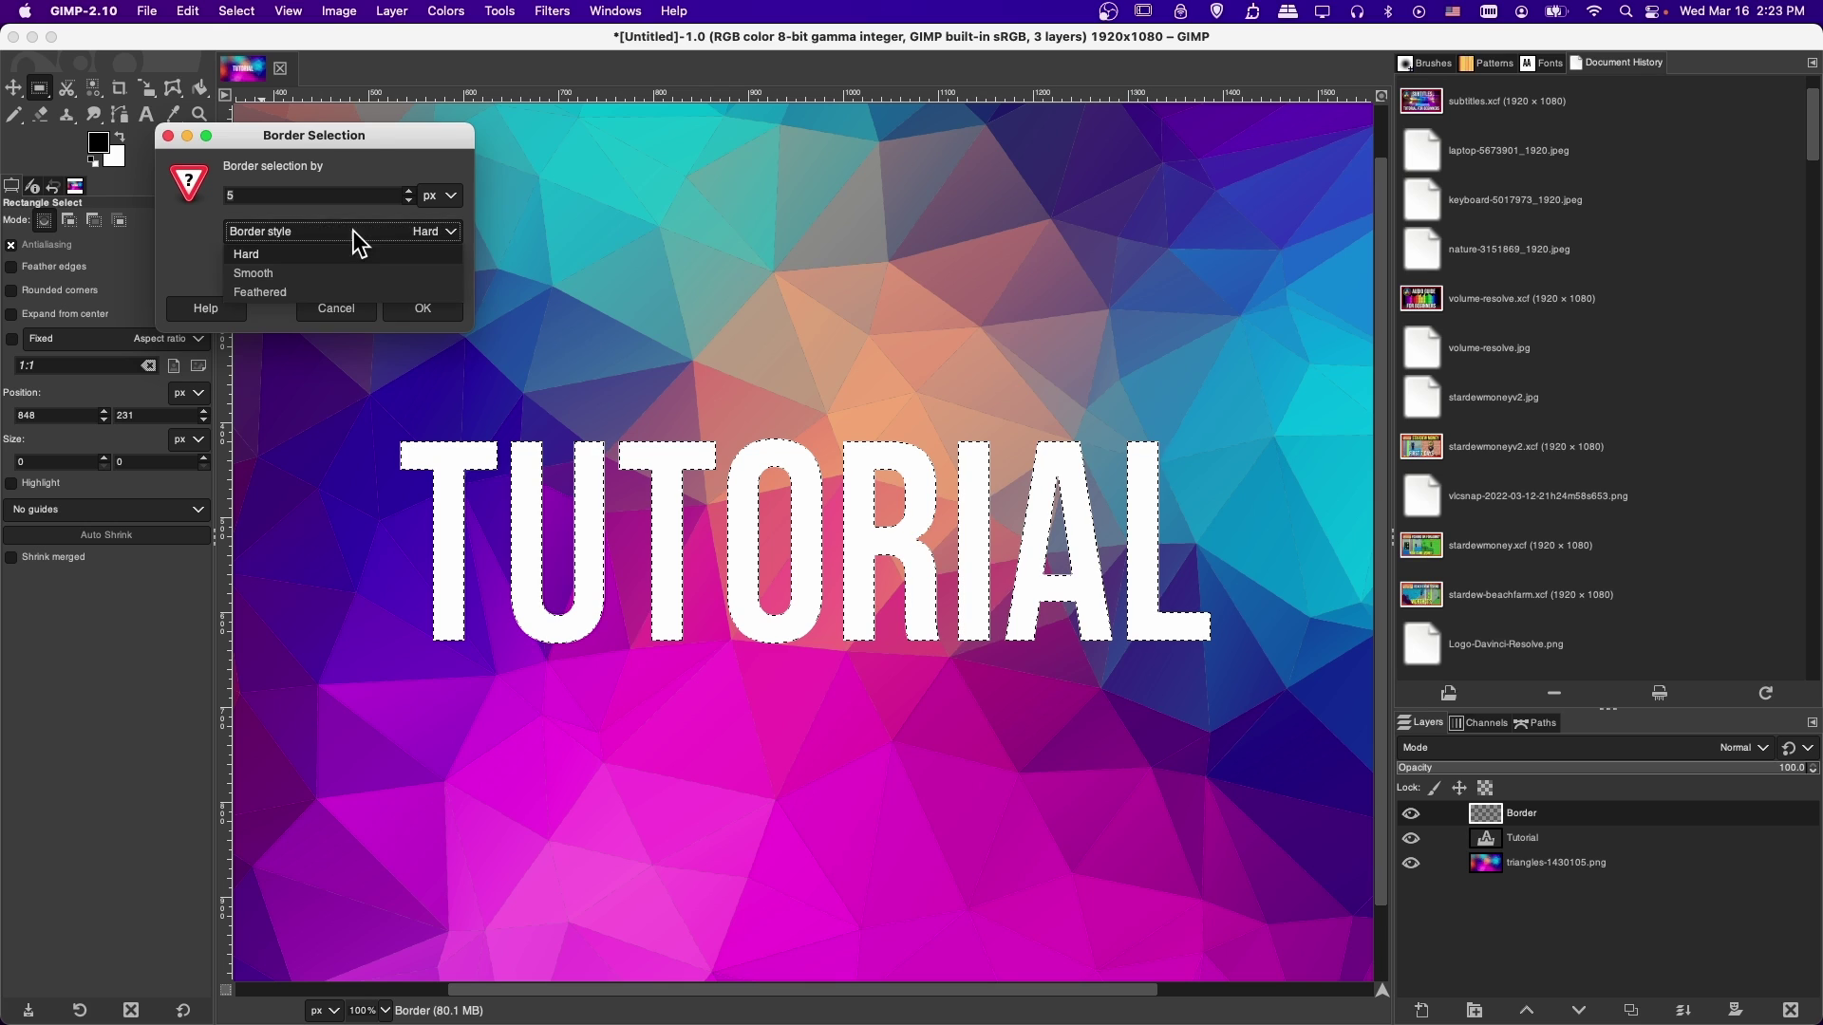
click(327, 272)
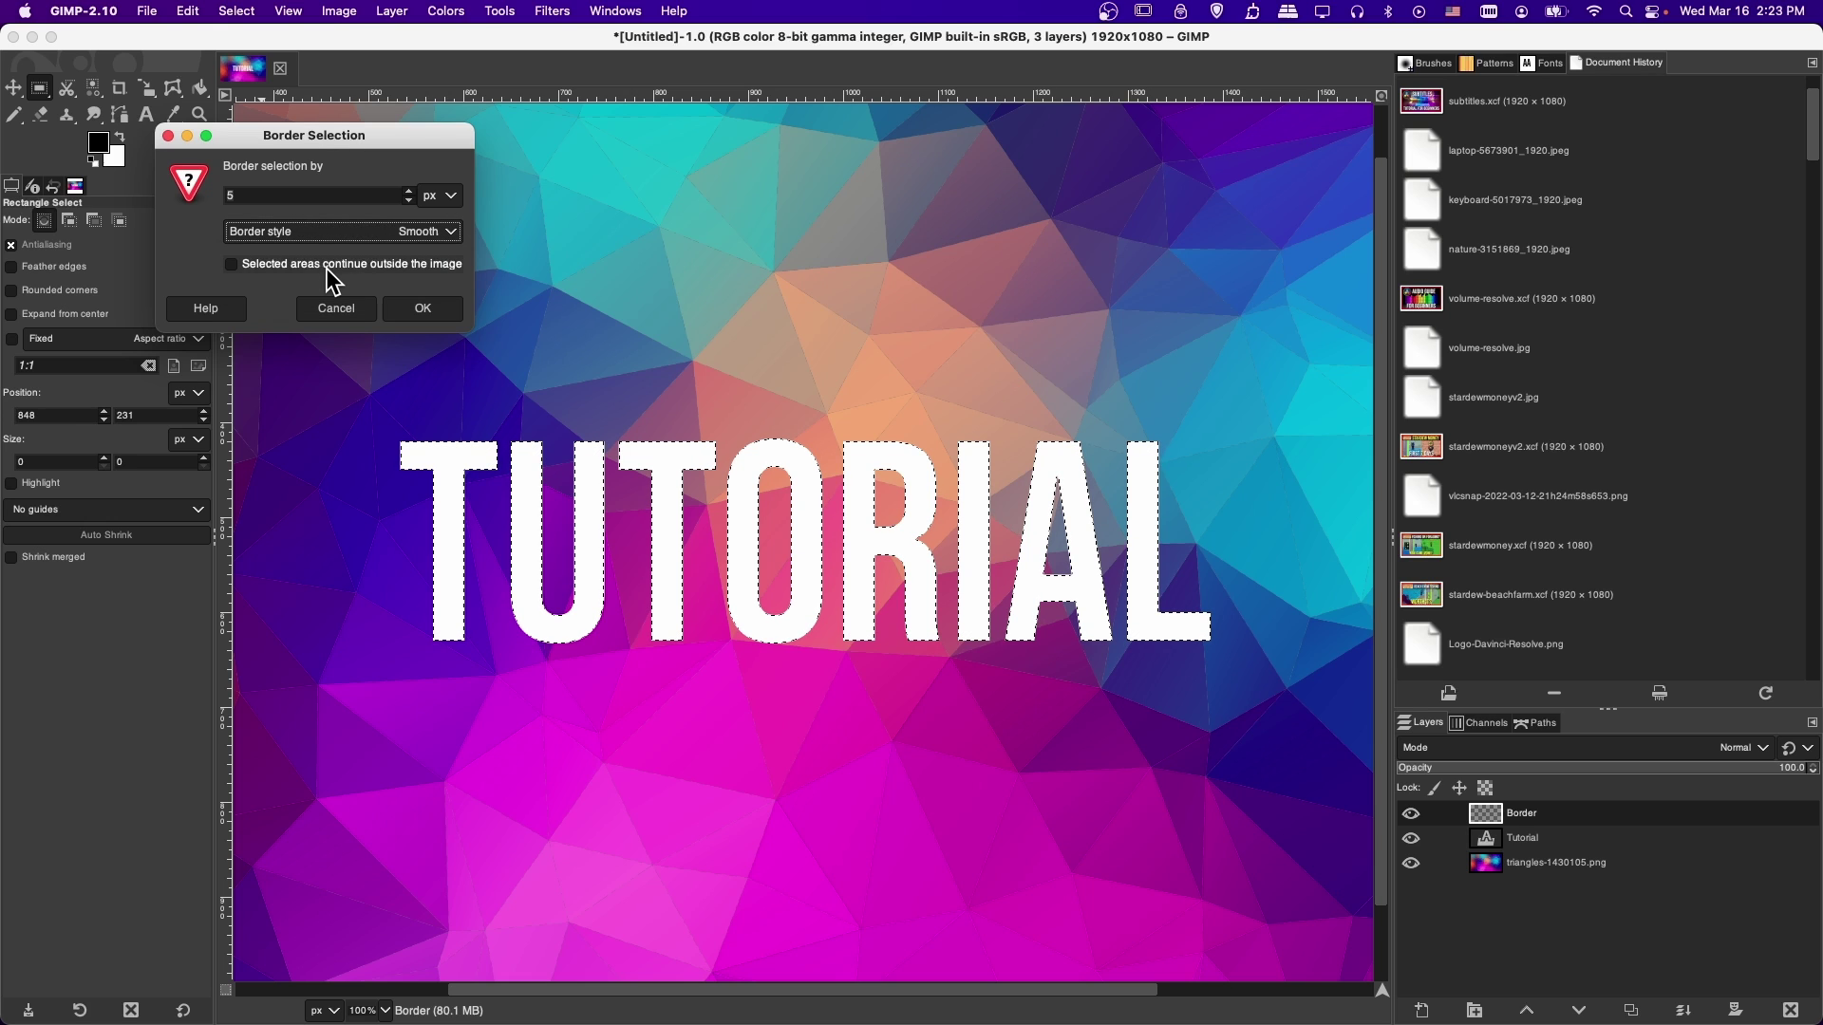
click(221, 194)
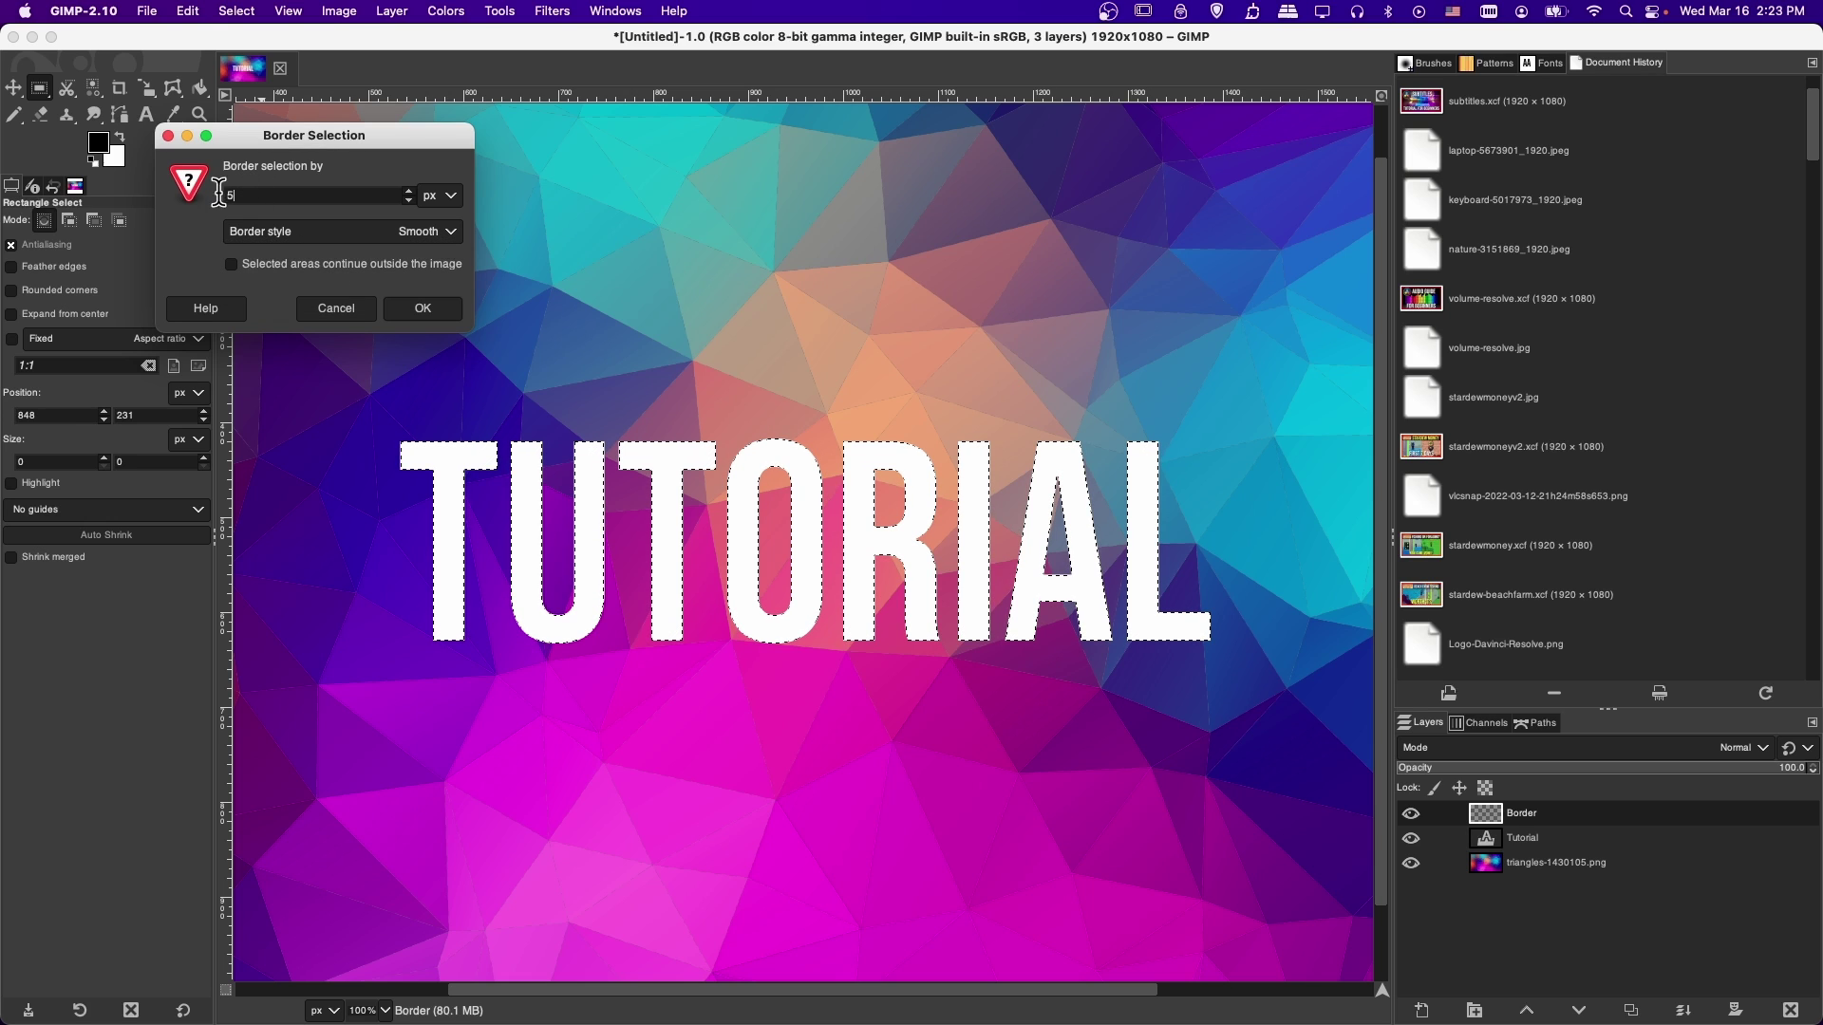
Apply the 5 px smooth border to the letter selection.
click(423, 309)
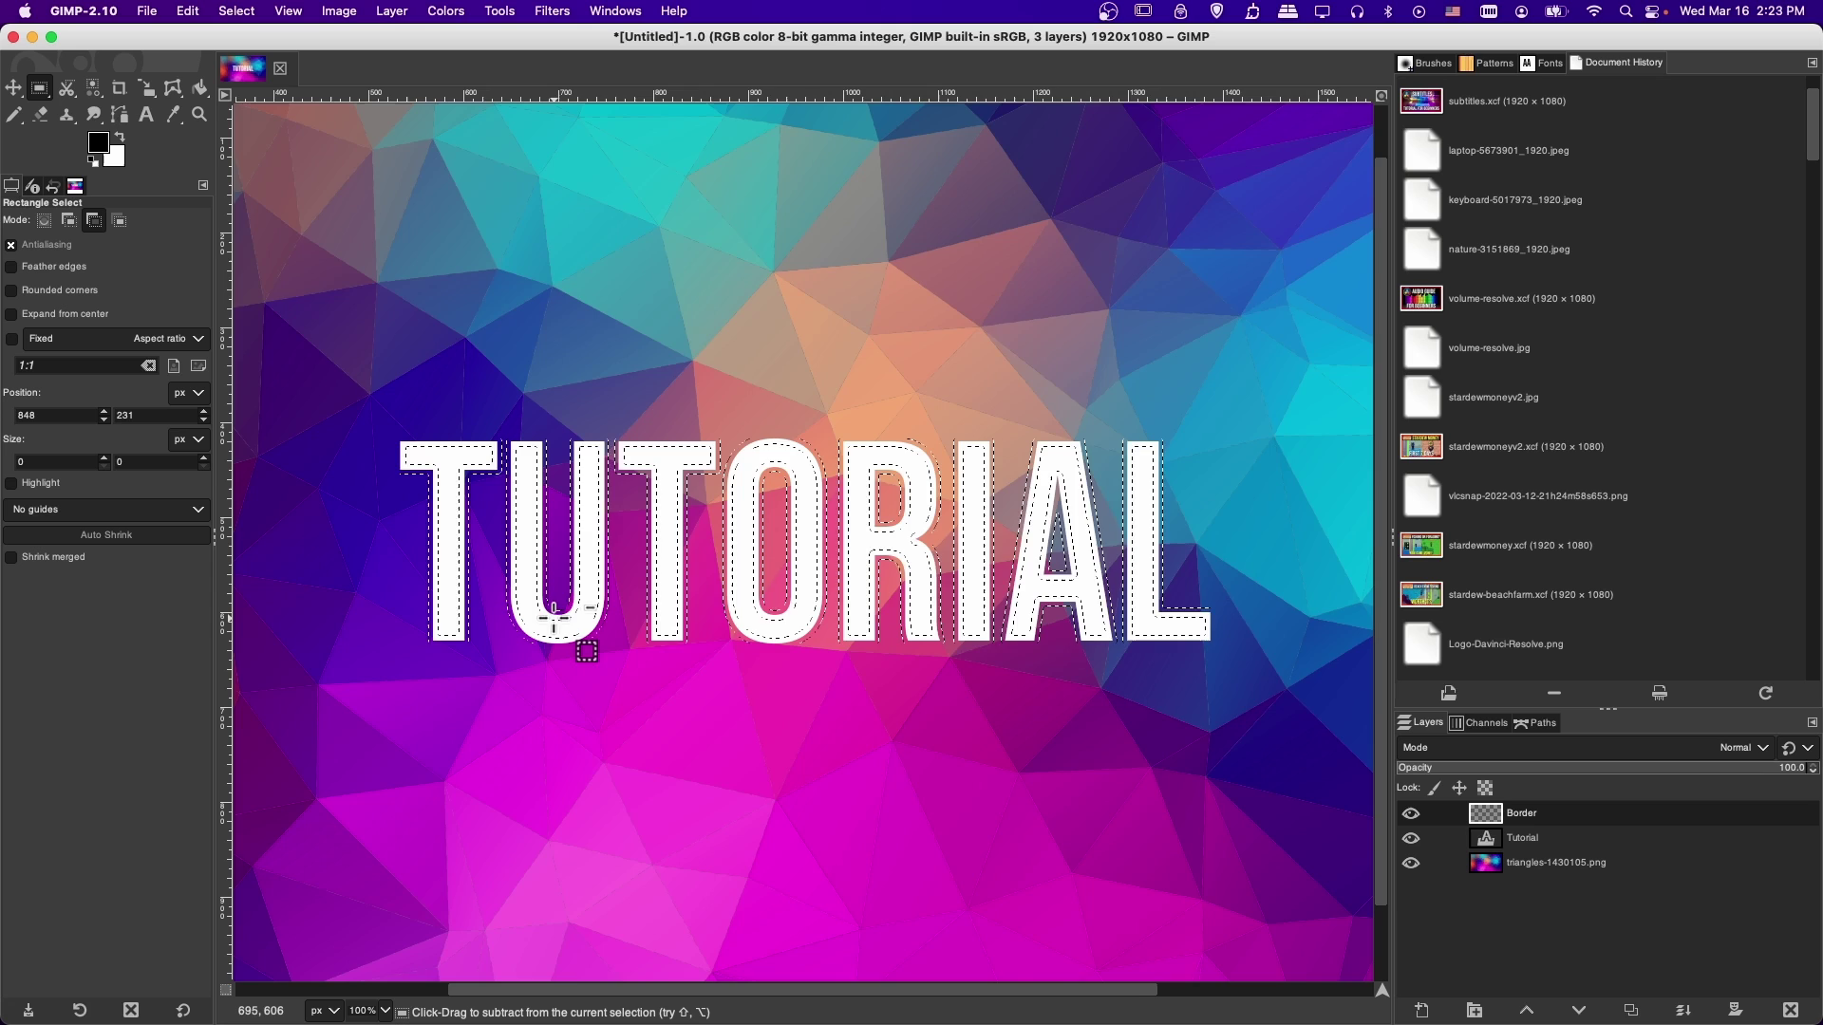
scroll(607, 513, up, 2)
scroll(623, 622, up, 5)
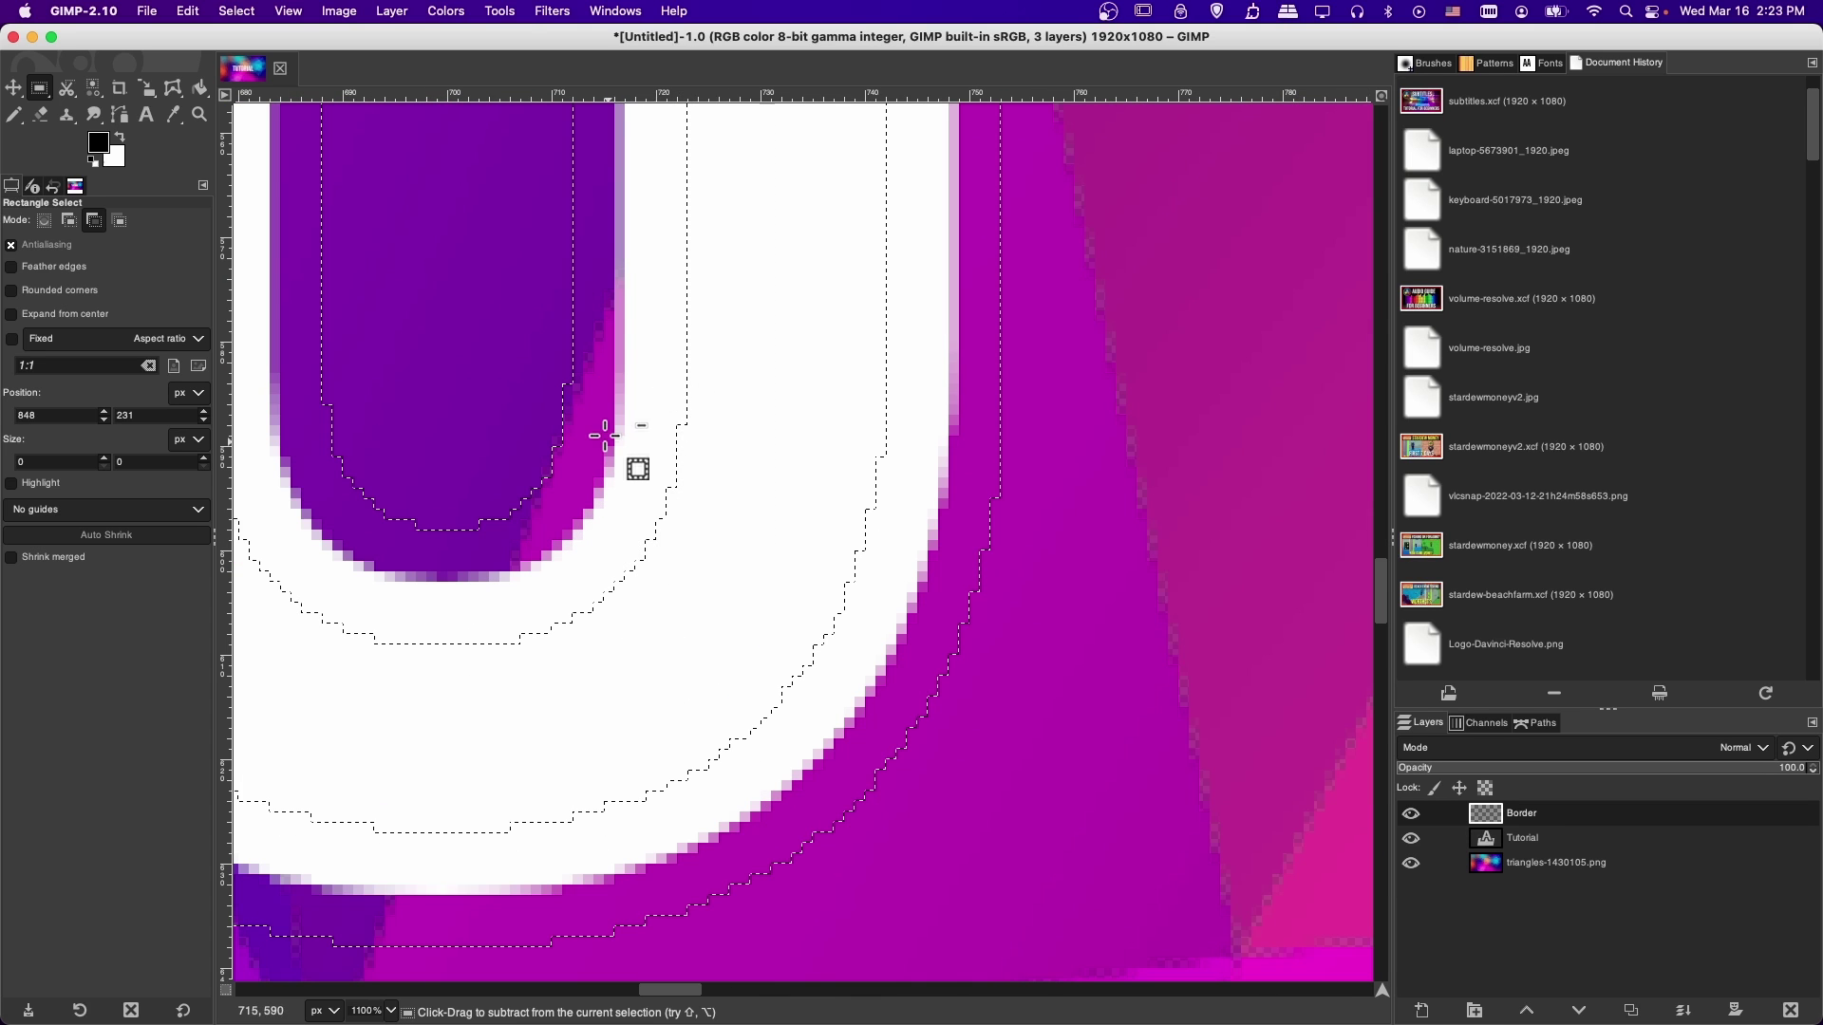
scroll(605, 436, down, 5)
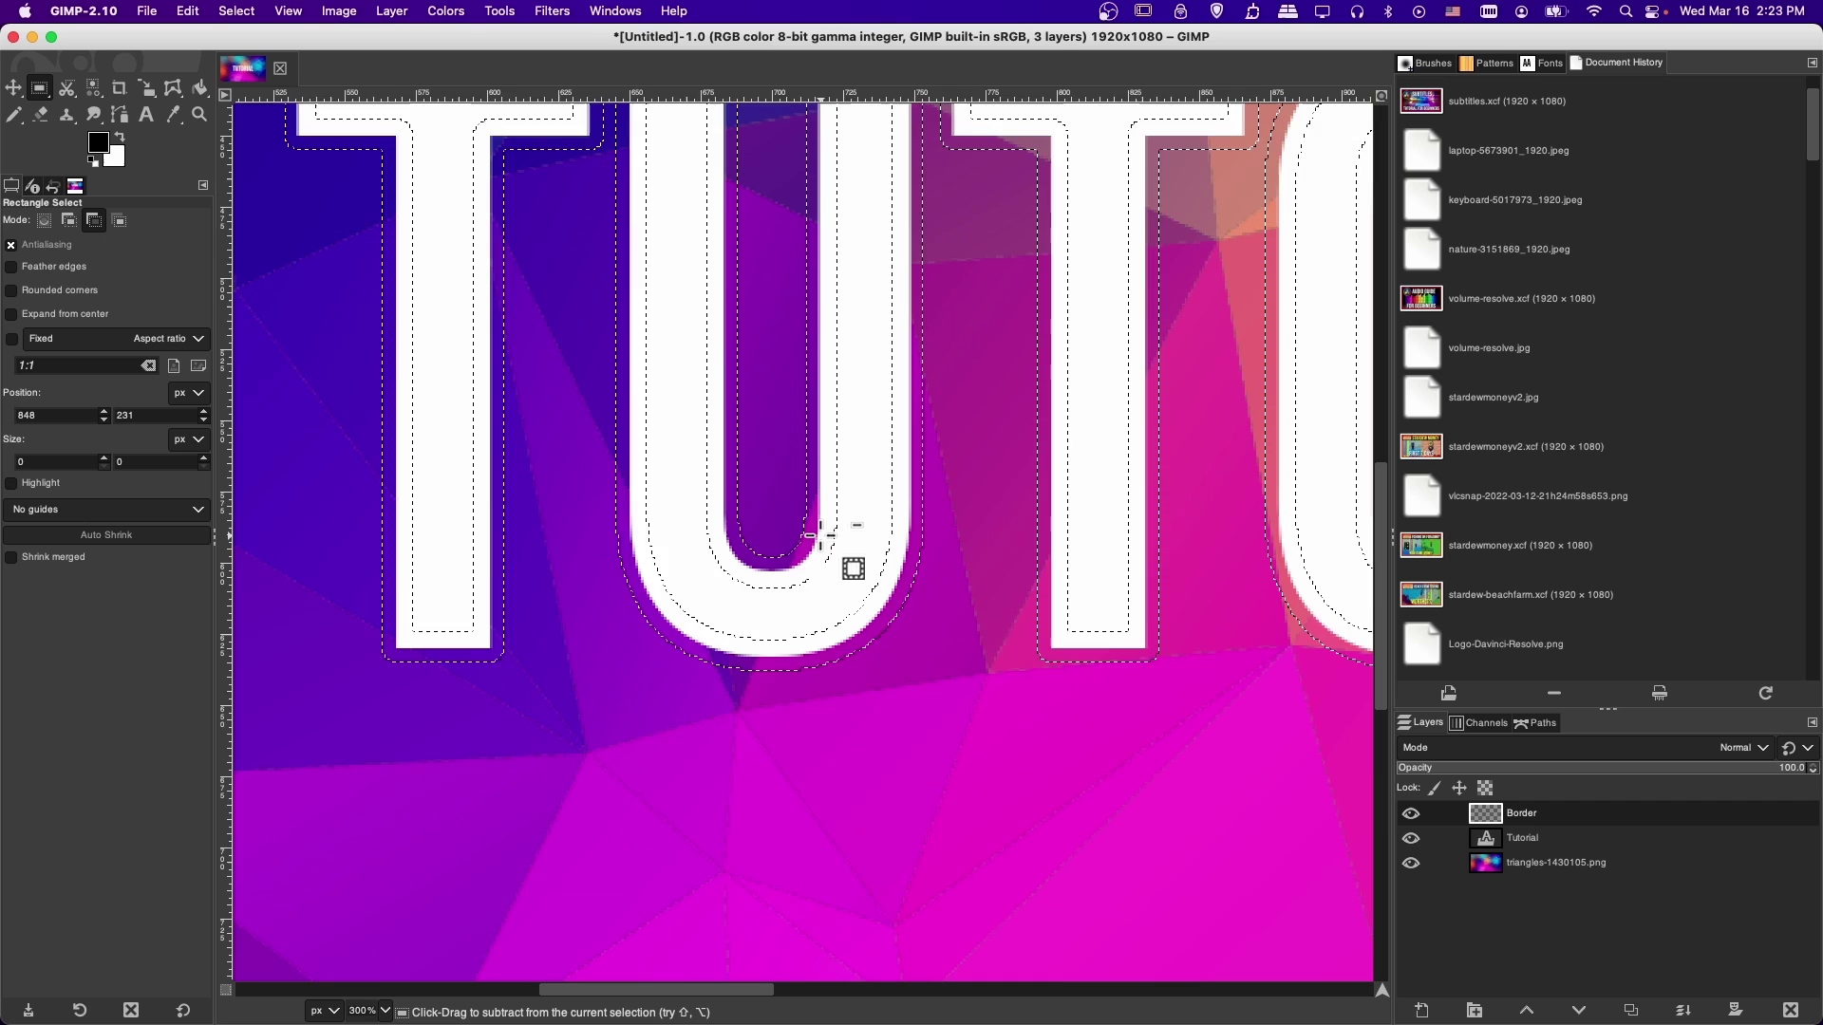
scroll(822, 536, down, 2)
scroll(842, 522, up, 1)
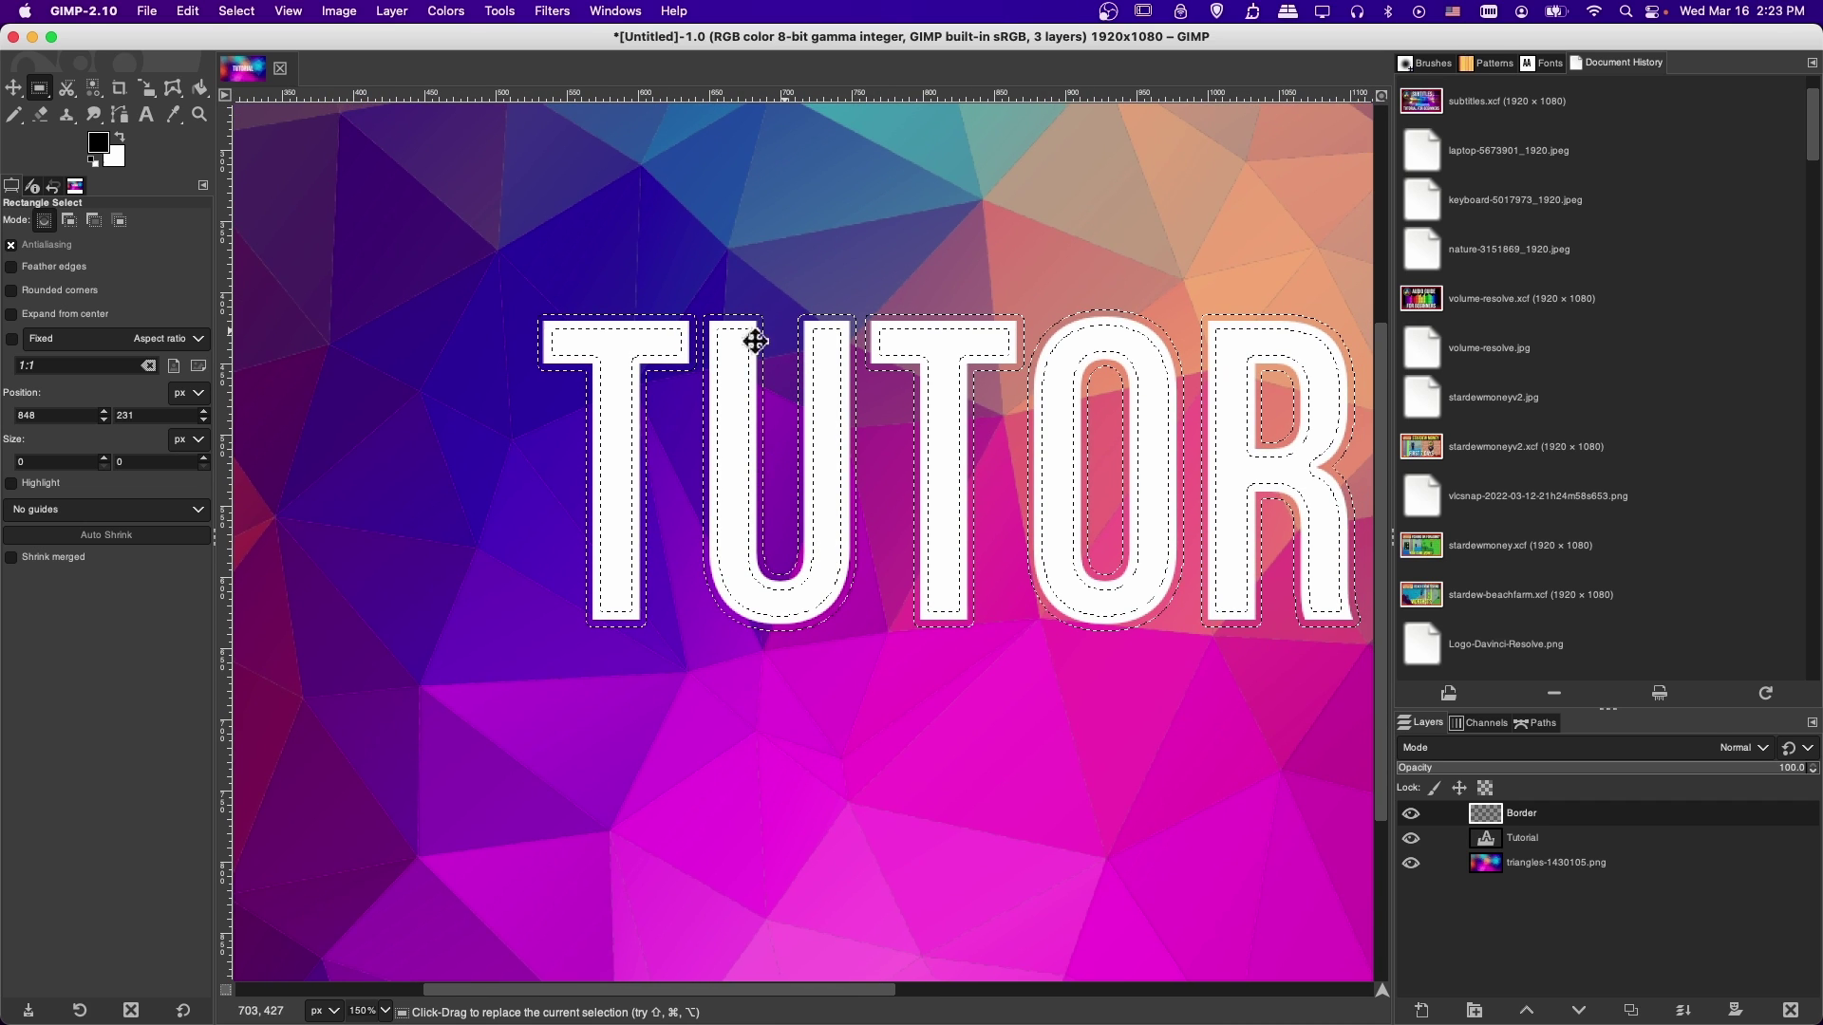
scroll(755, 342, up, 1)
scroll(755, 342, right, 2)
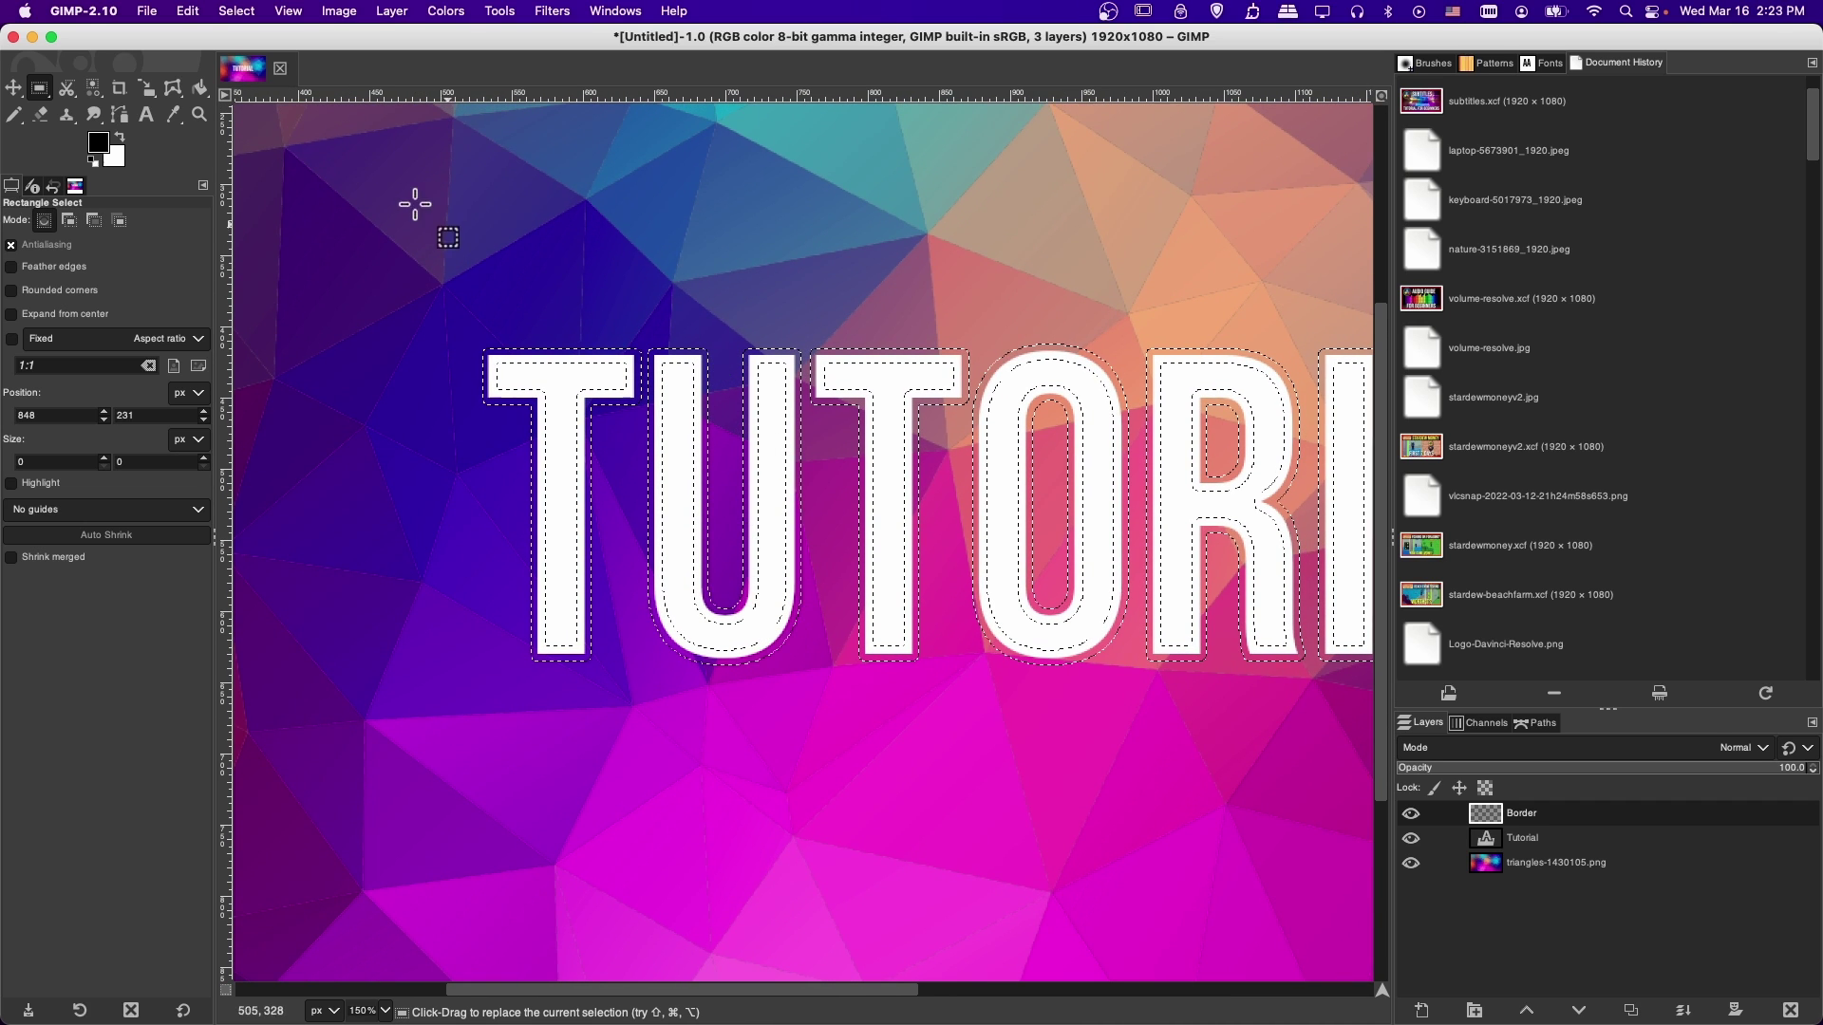
Bucket-fill the border band black on the Border layer and zoom to 100%.
key(shift)
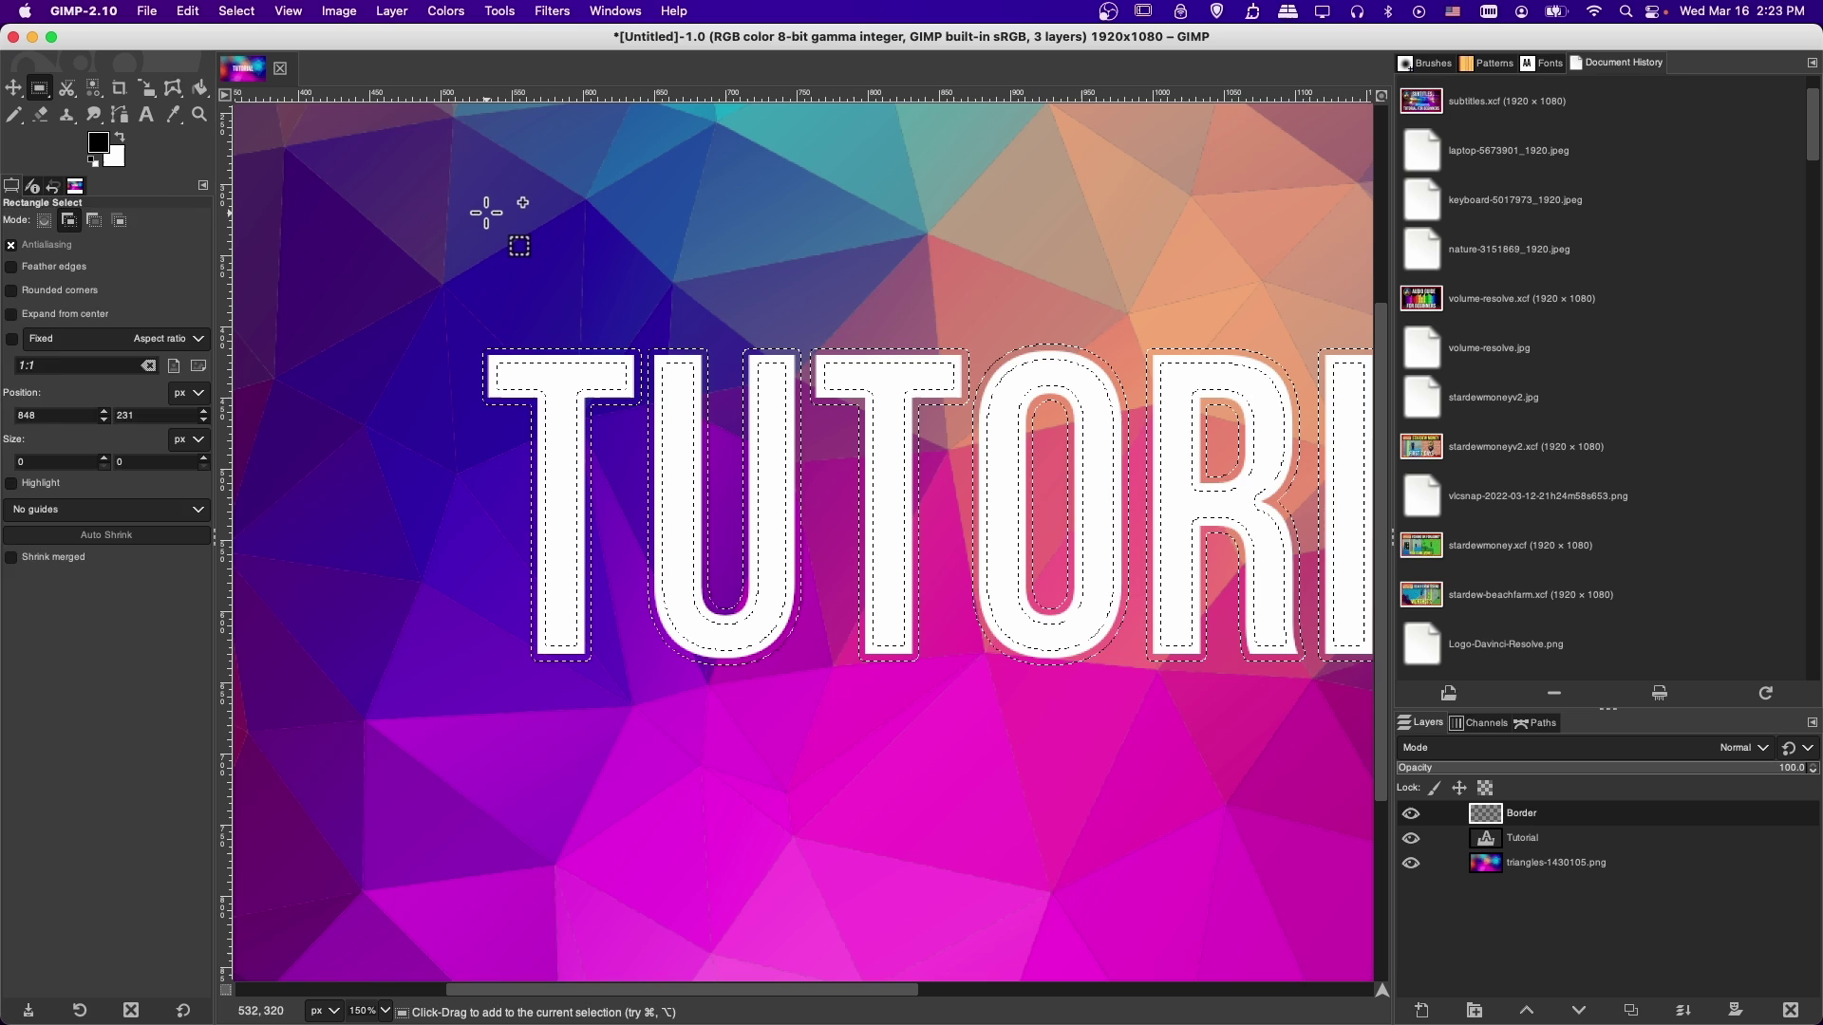
key(shift+b)
scroll(656, 285, right, 2)
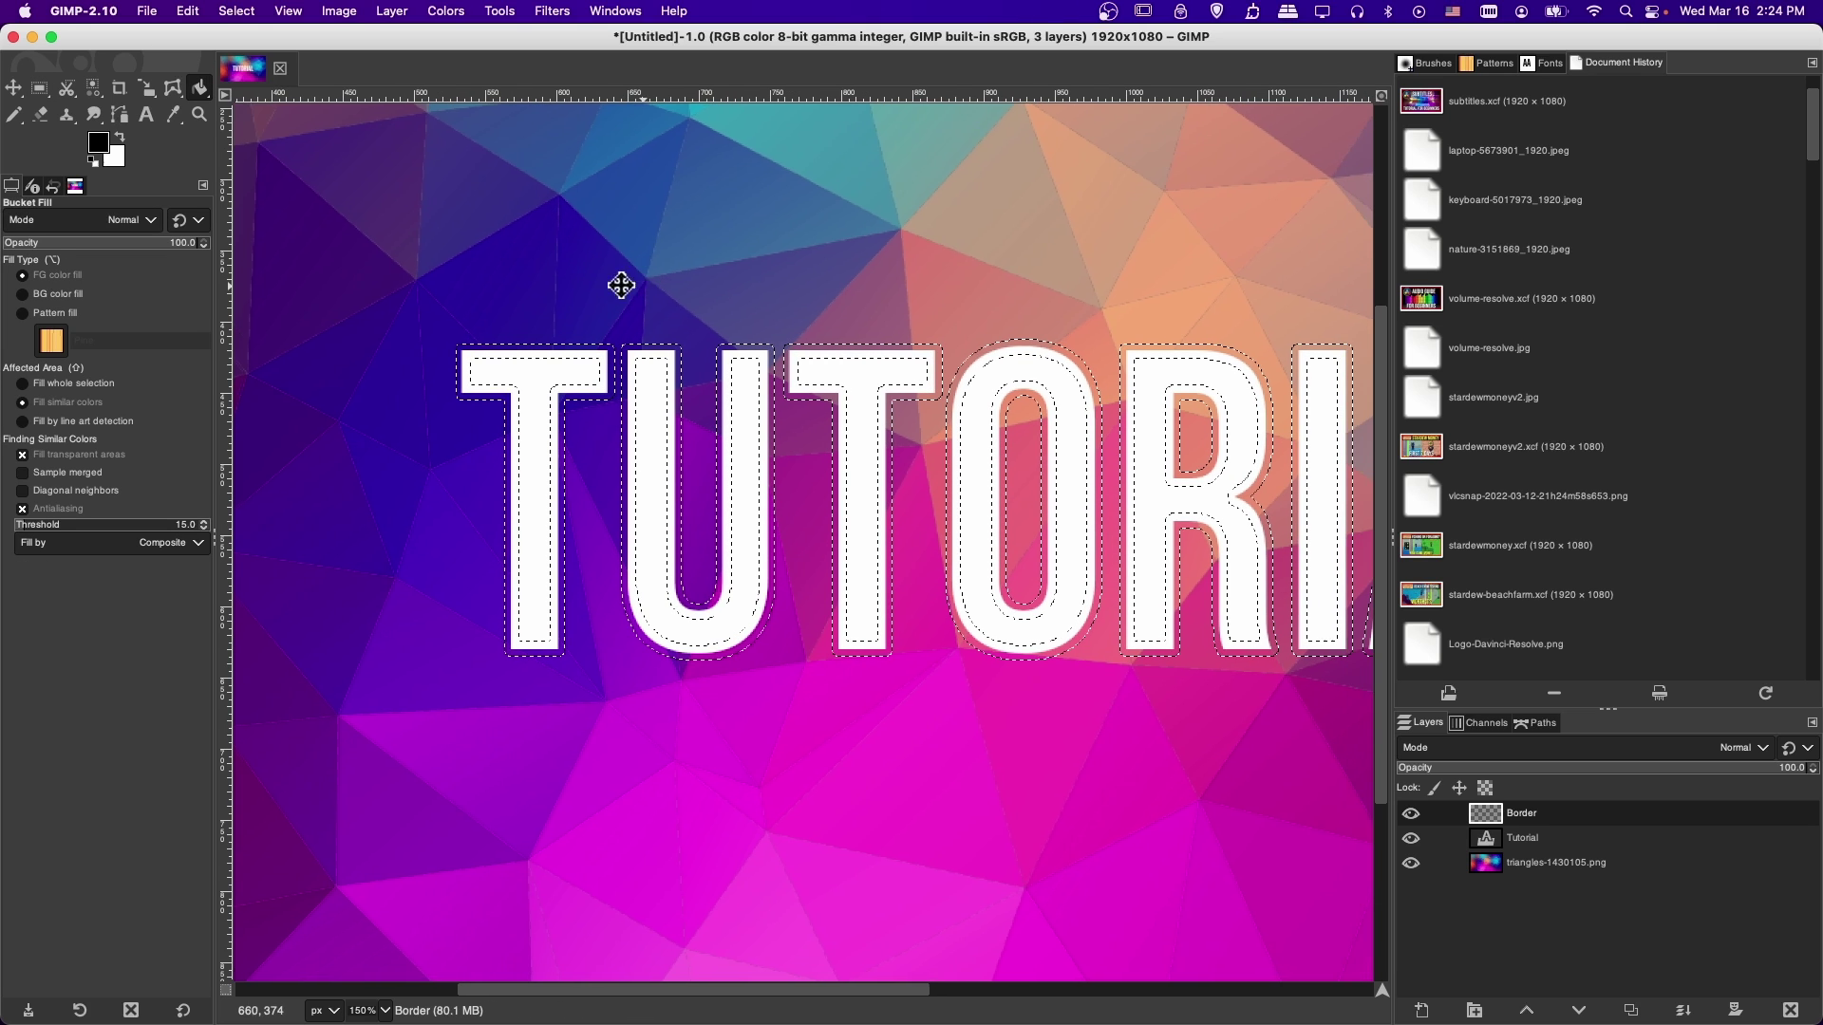
click(594, 353)
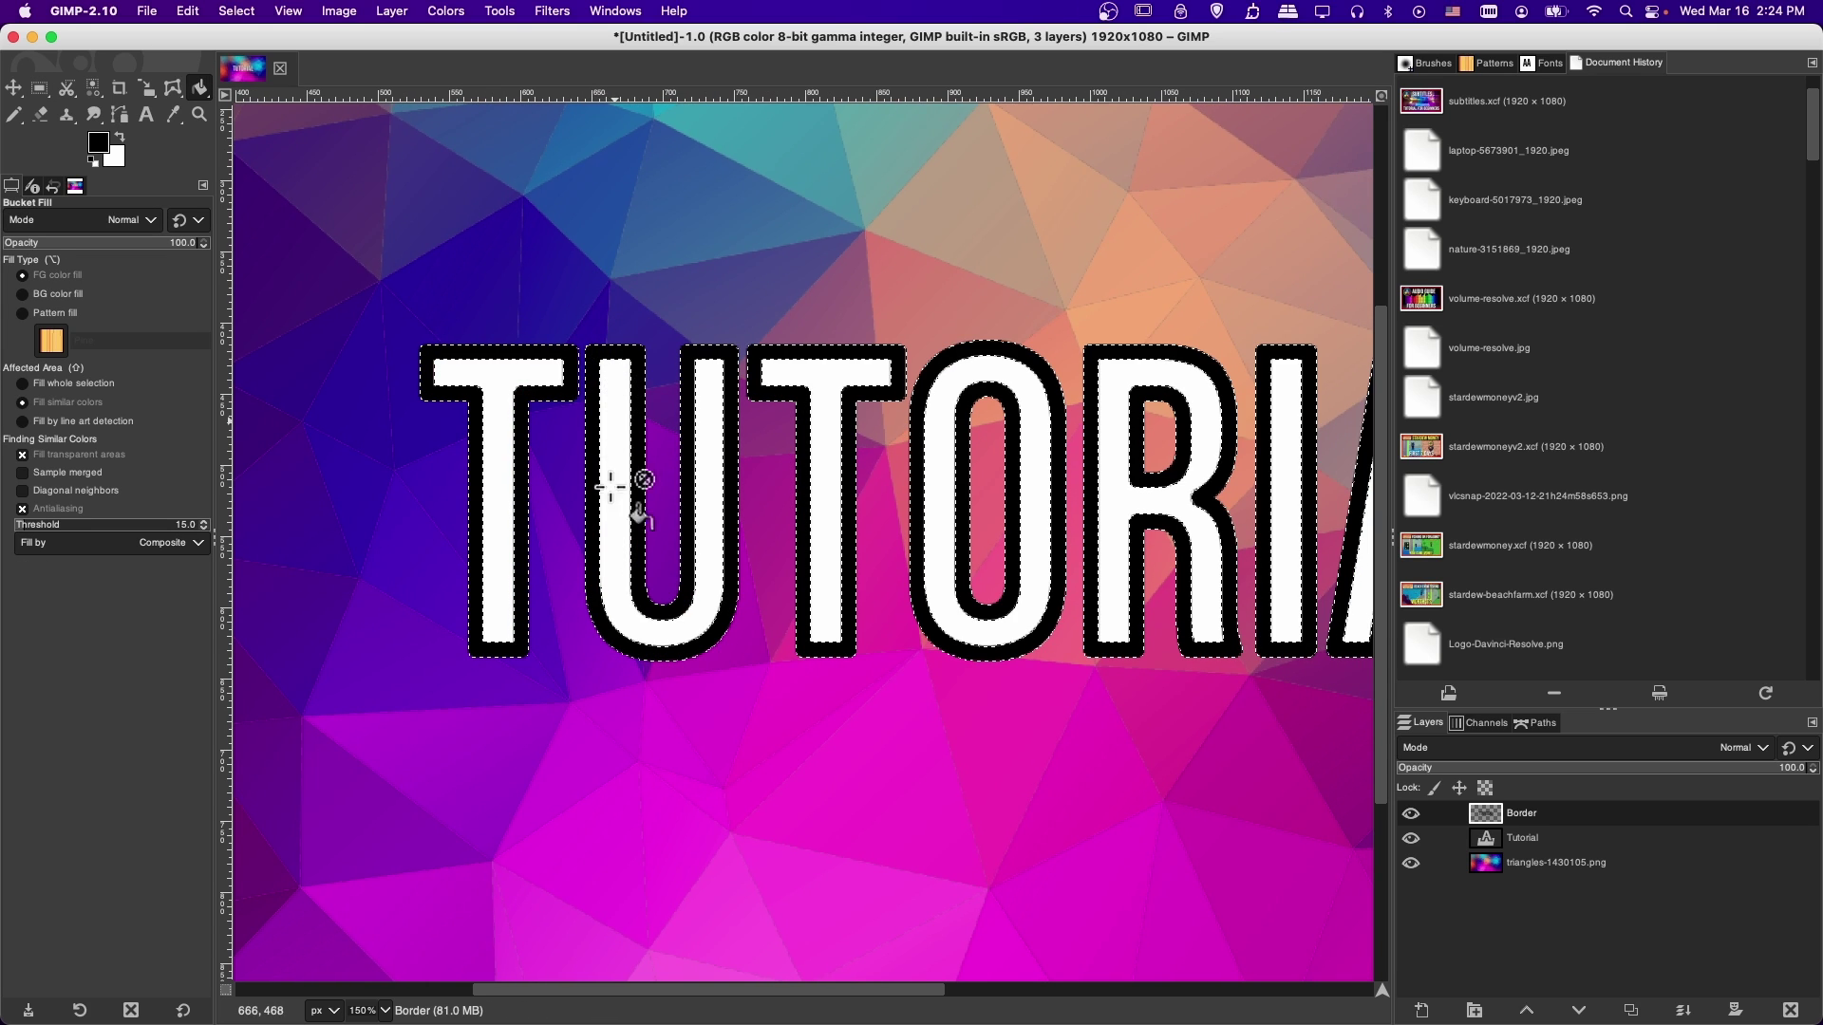
key(1)
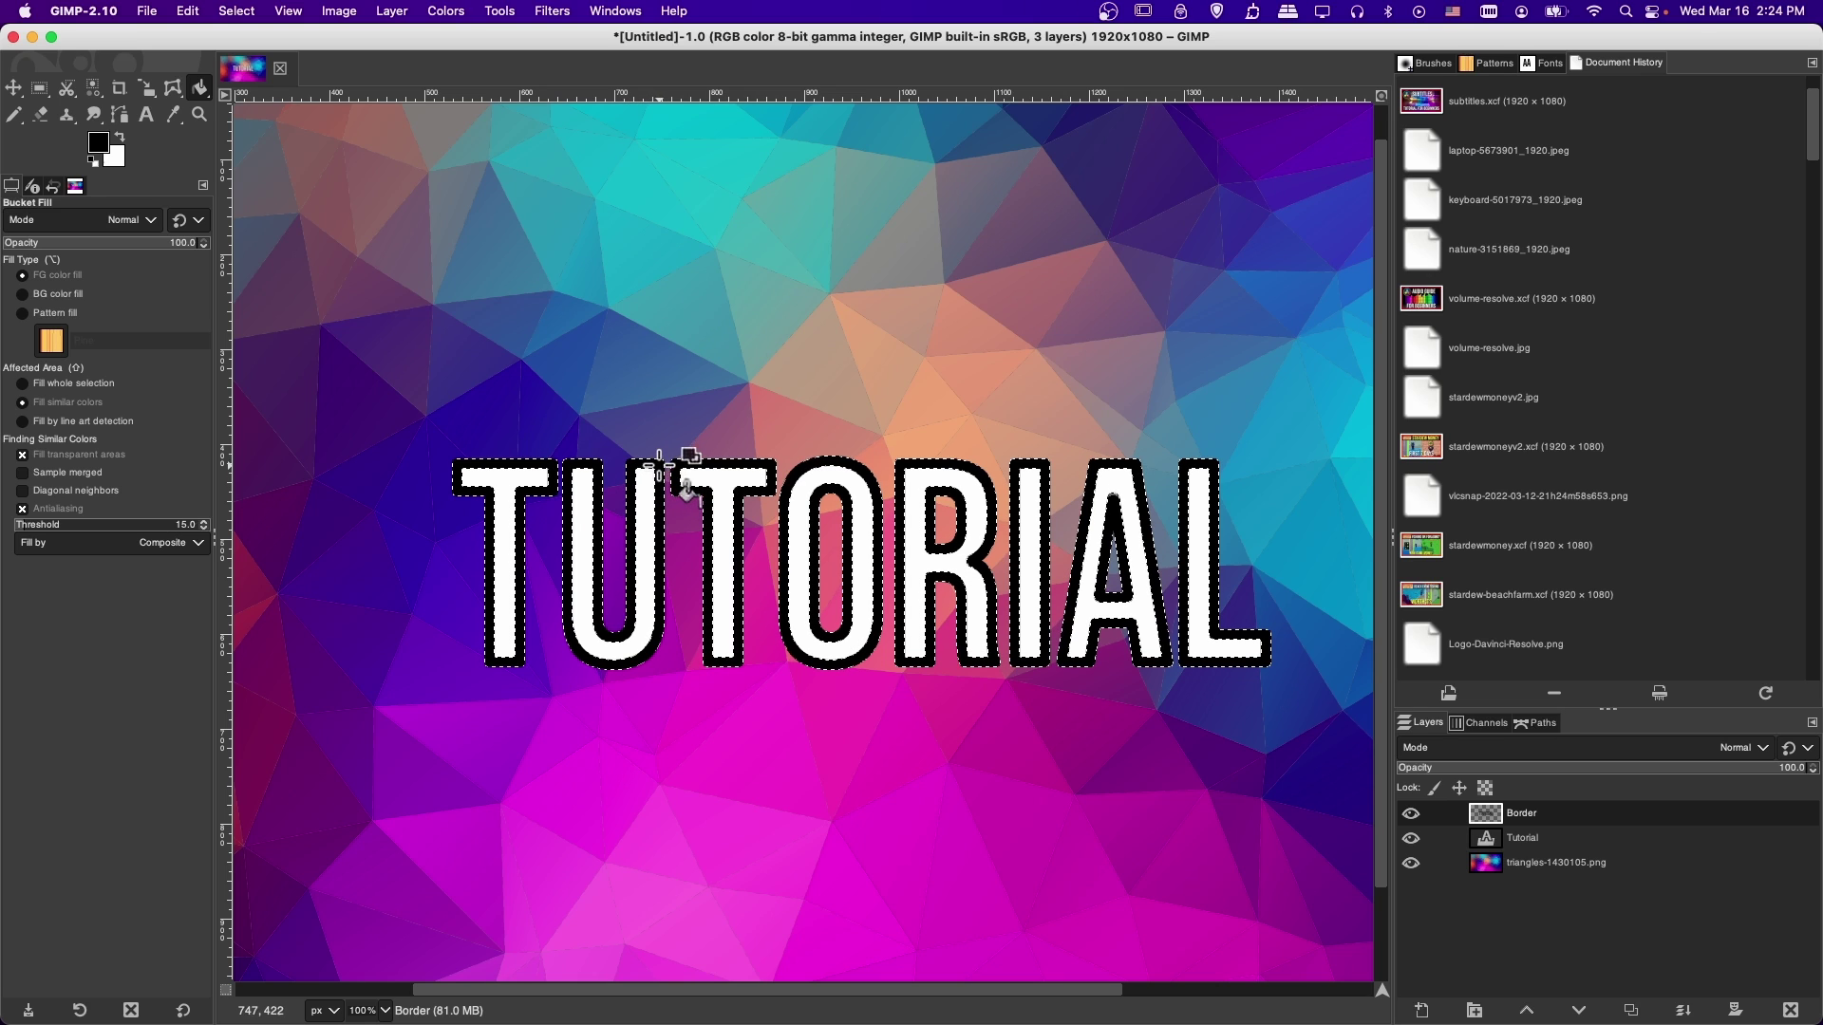
Drag the Tutorial layer above the Border layer.
click(1506, 832)
mouse_move(1506, 832)
mouse_down()
mouse_move(1512, 805)
mouse_move(1519, 823)
mouse_up()
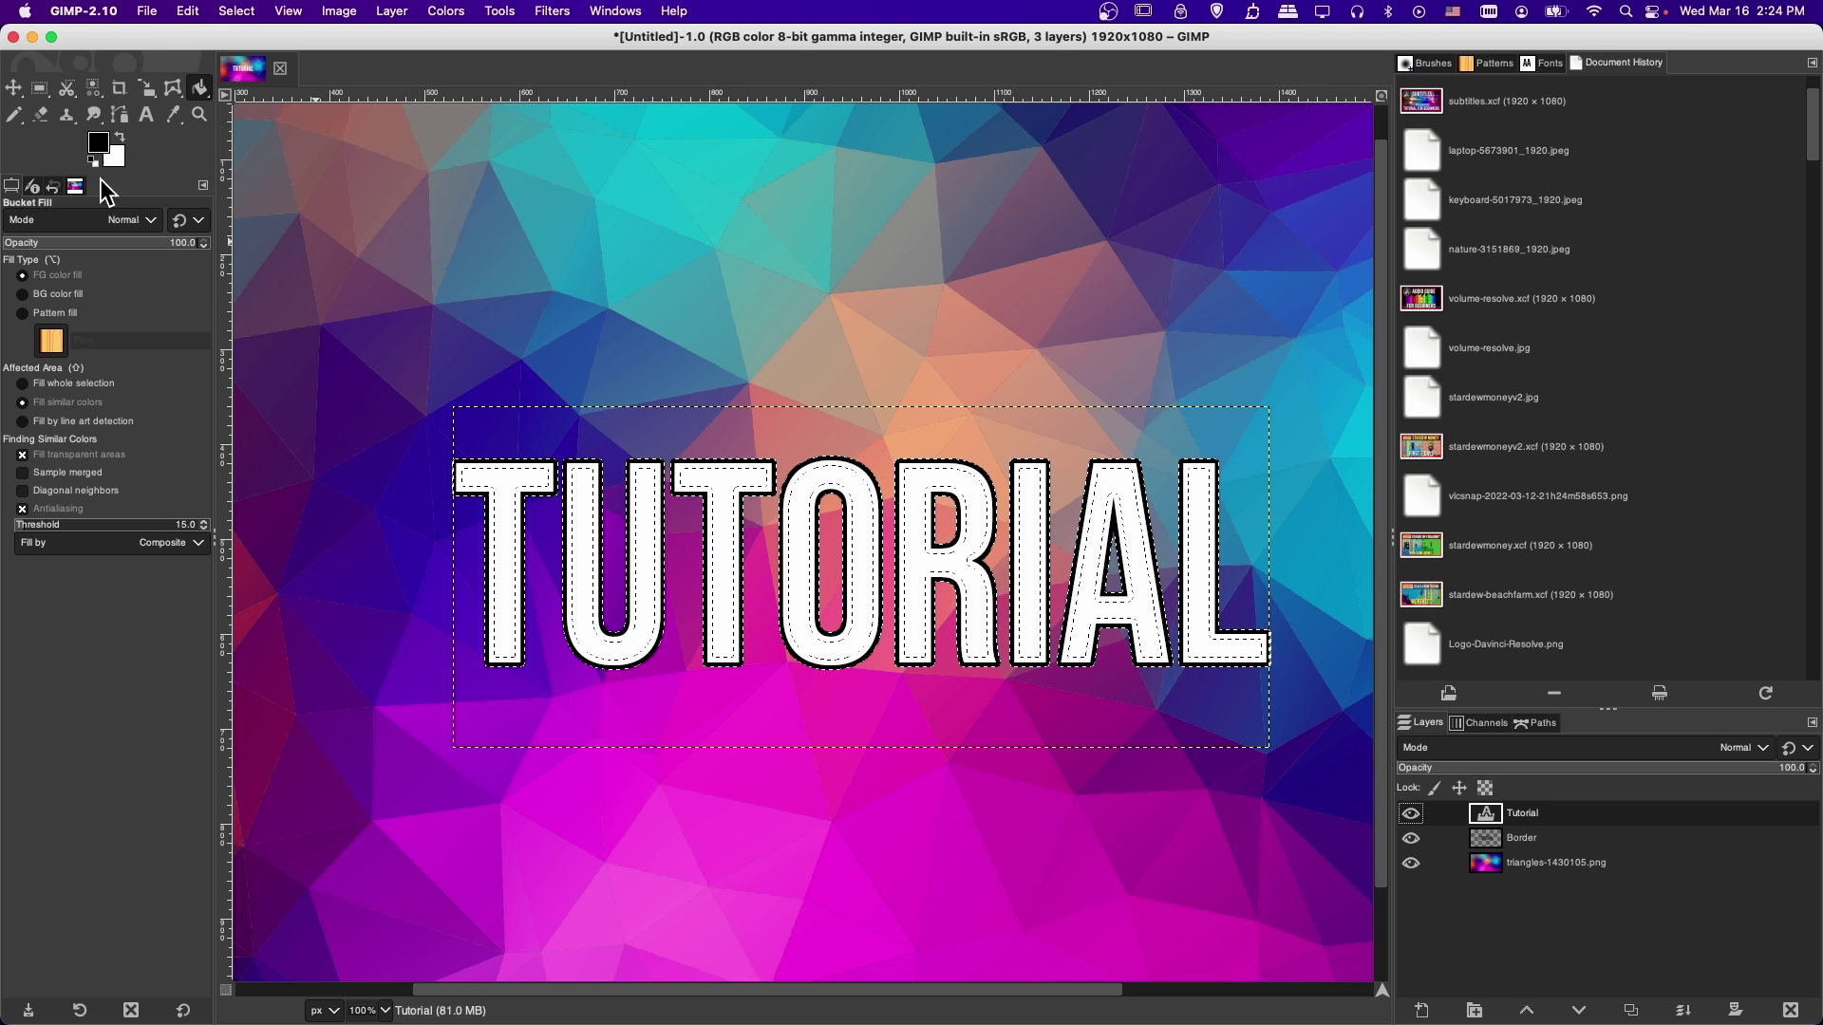
click(39, 88)
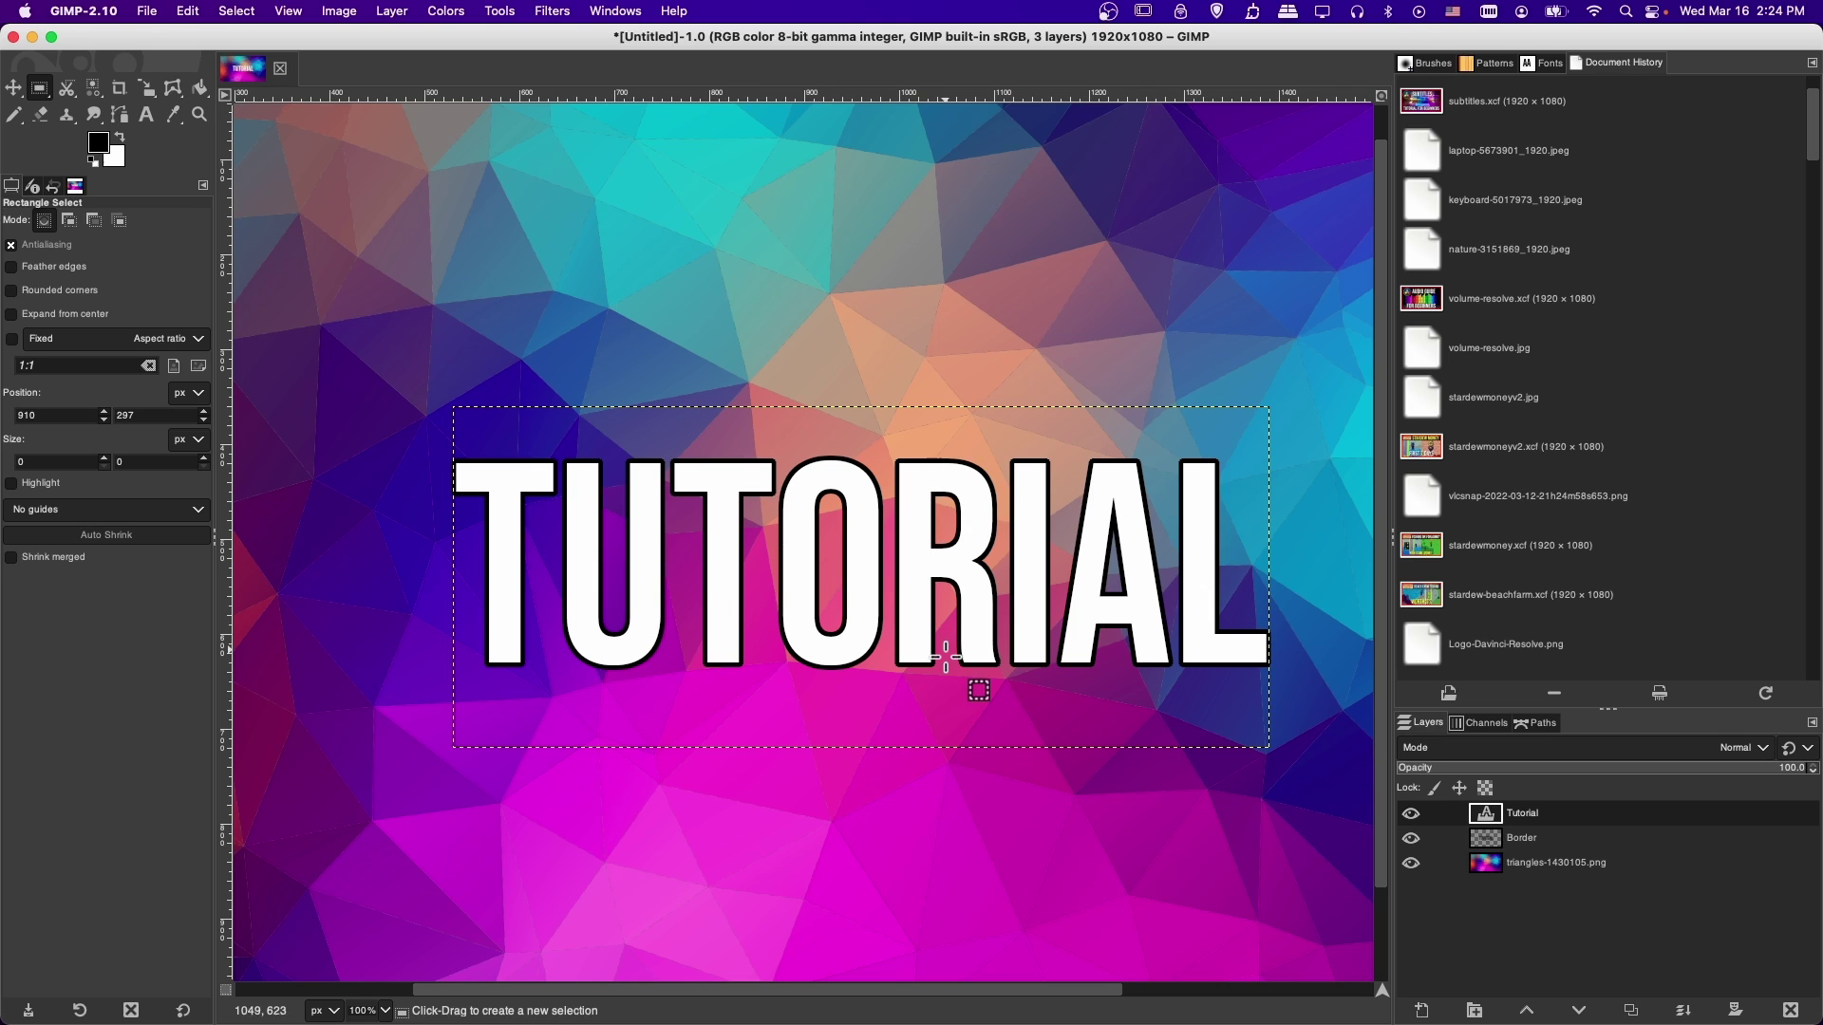
Move the Border layer back above Tutorial and zoom out to the whole image.
click(944, 480)
drag(1486, 839, 1483, 813)
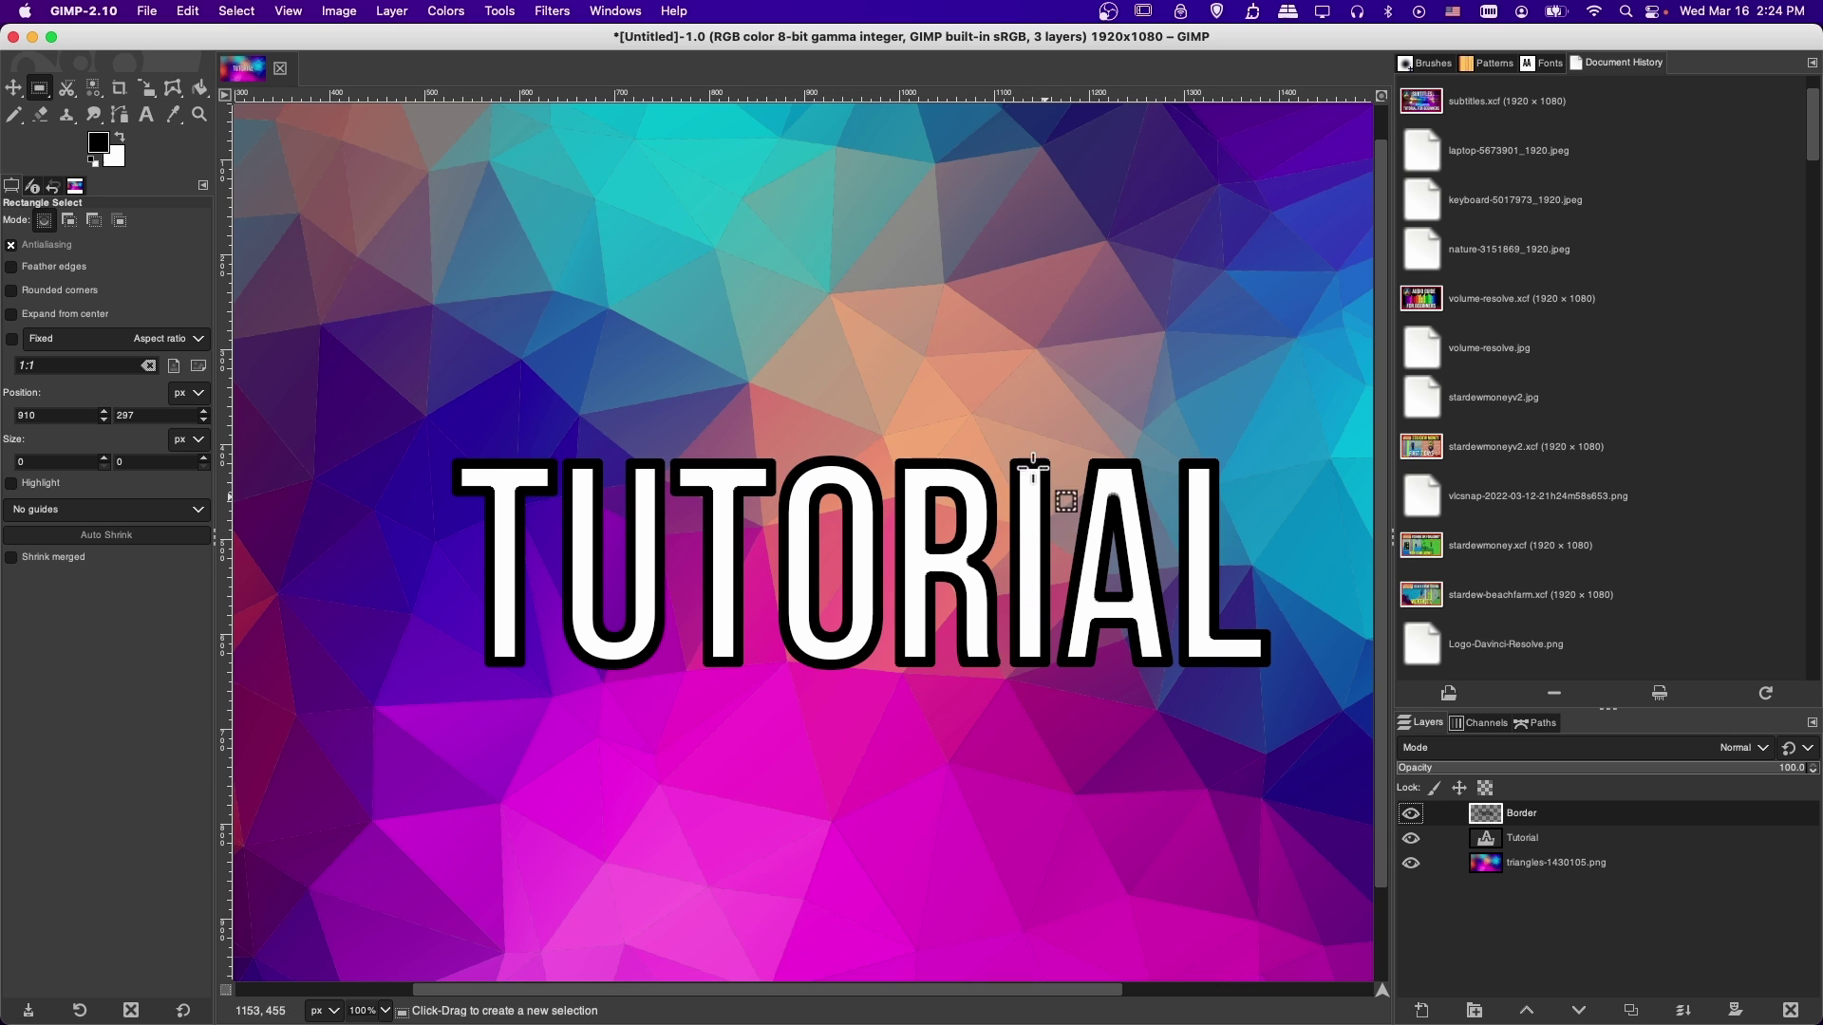
key(minus)
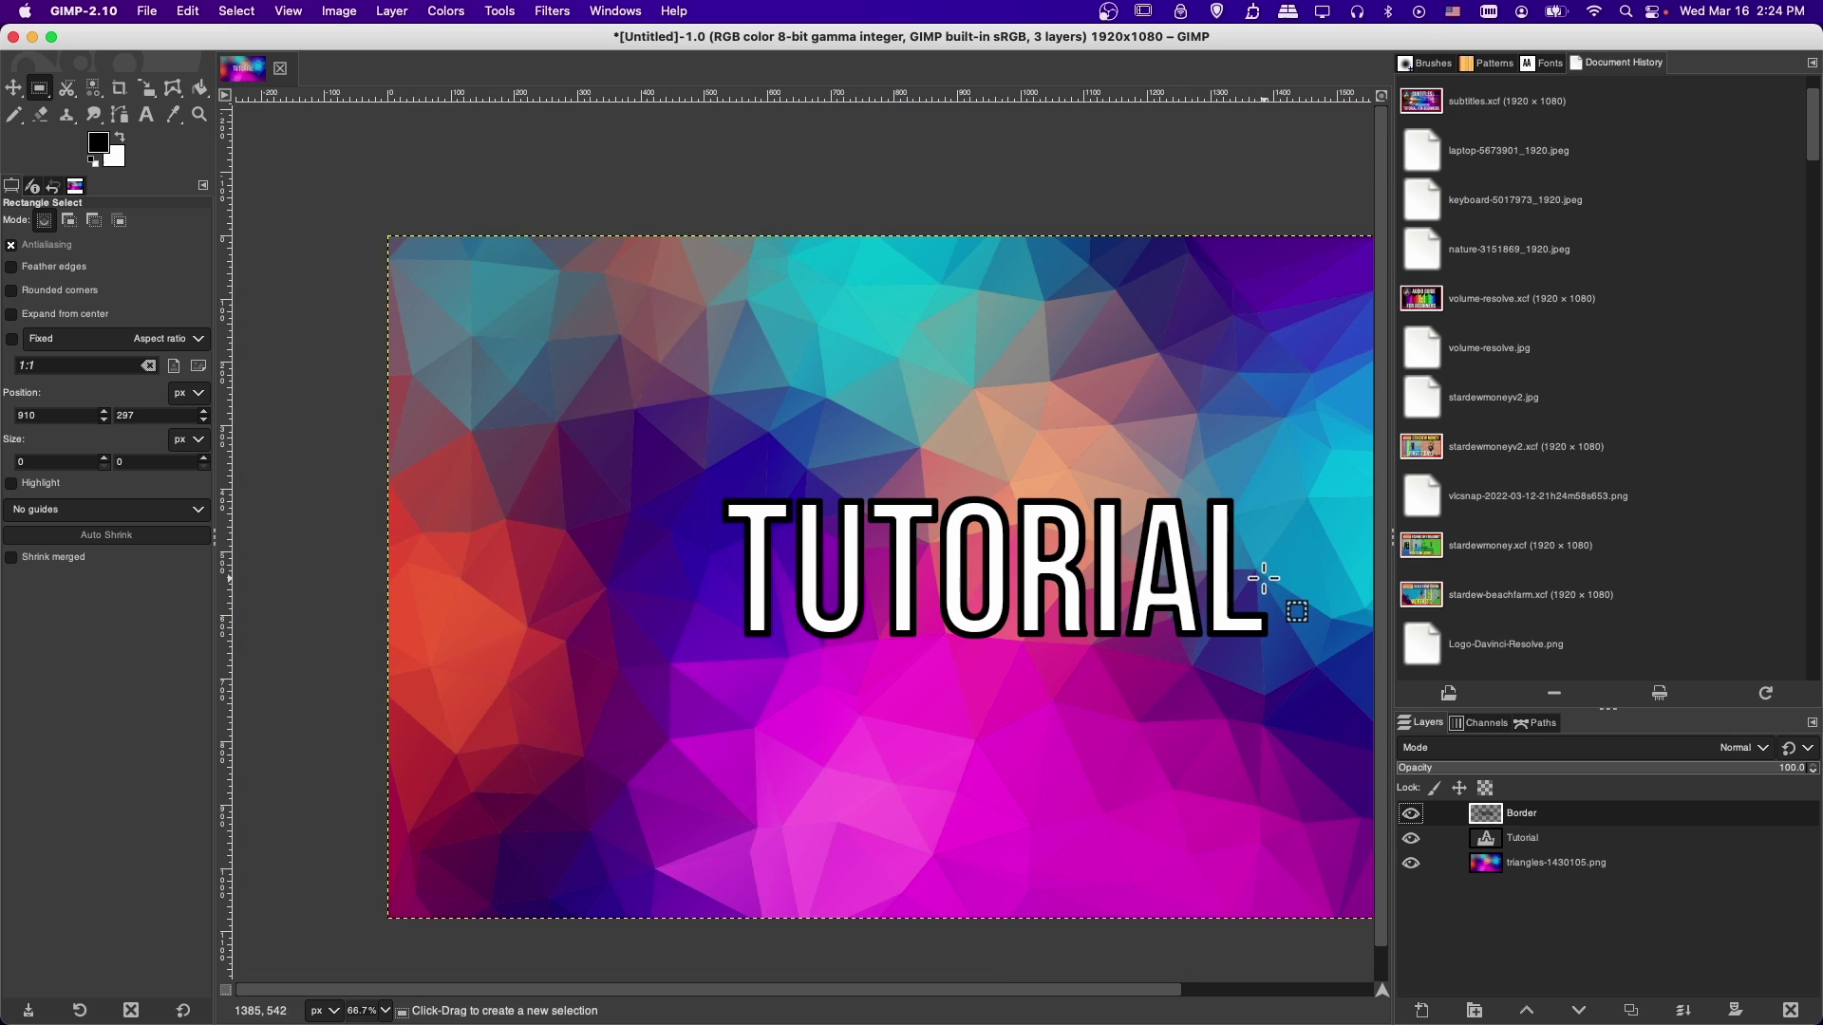
ctrl+scroll(1262, 577, down, 2)
ctrl+scroll(888, 604, up, 3)
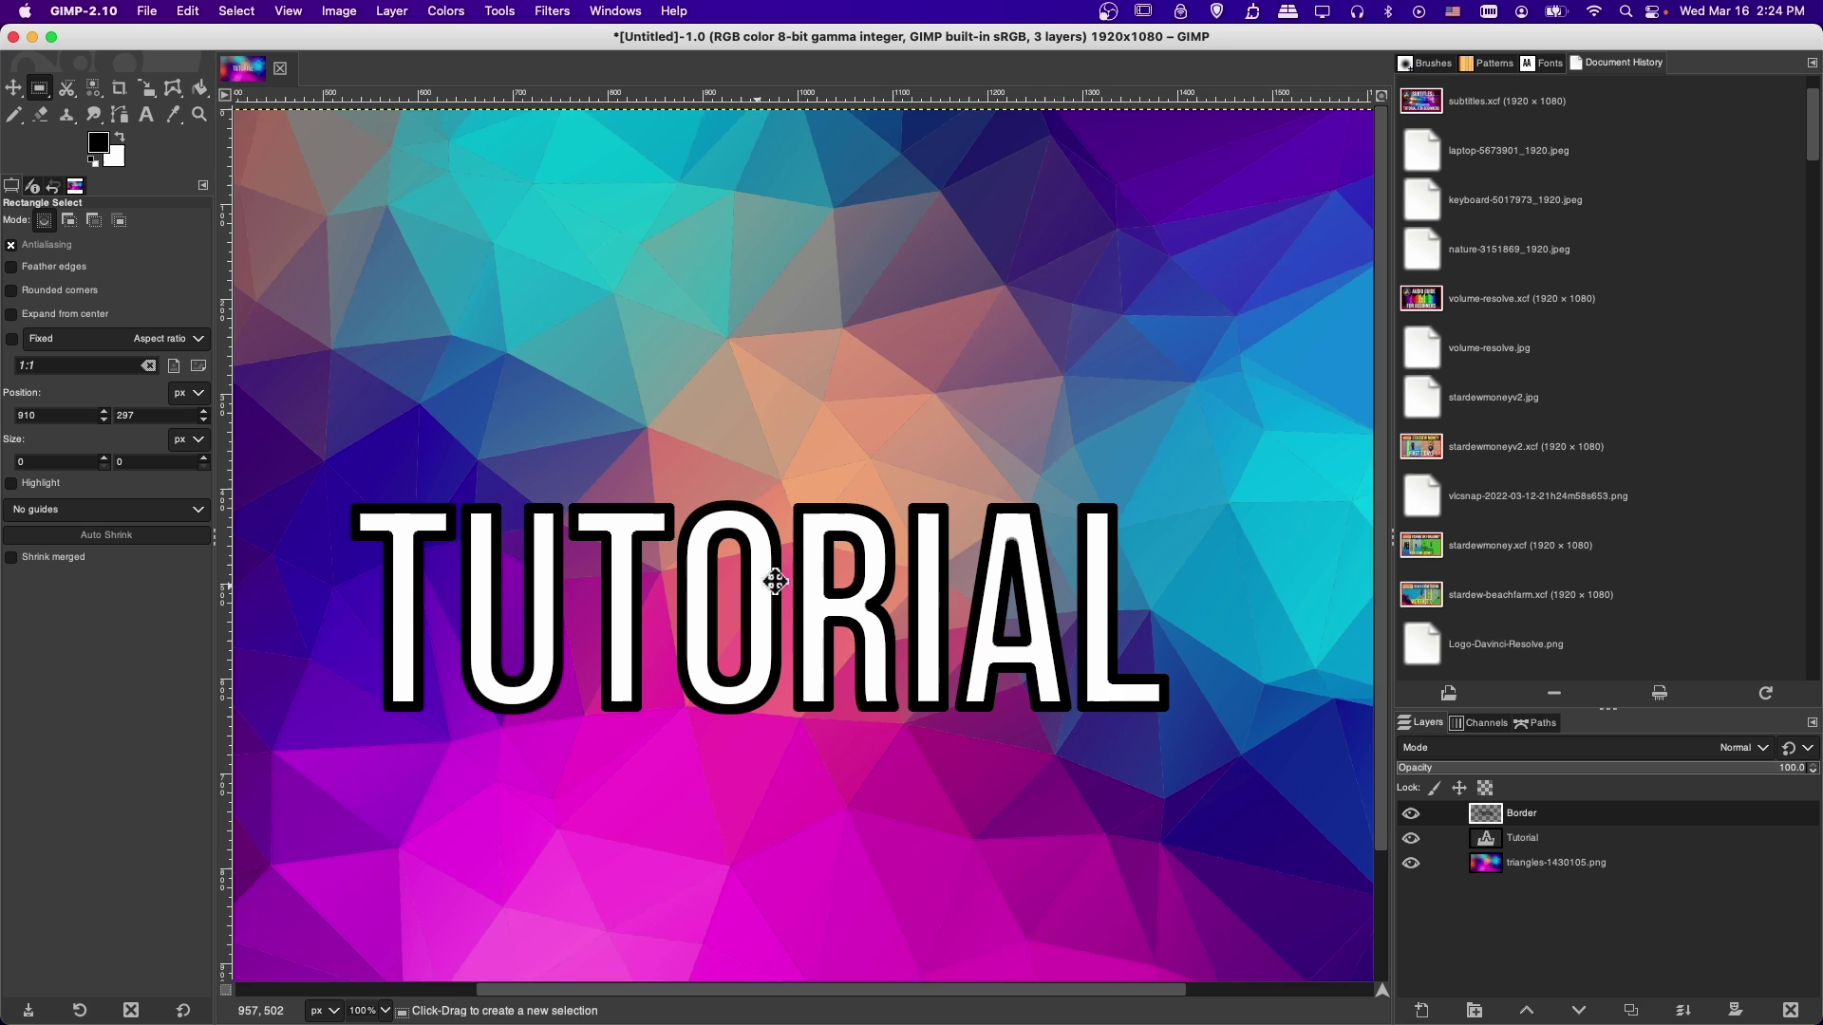
scroll(765, 569, left, 3)
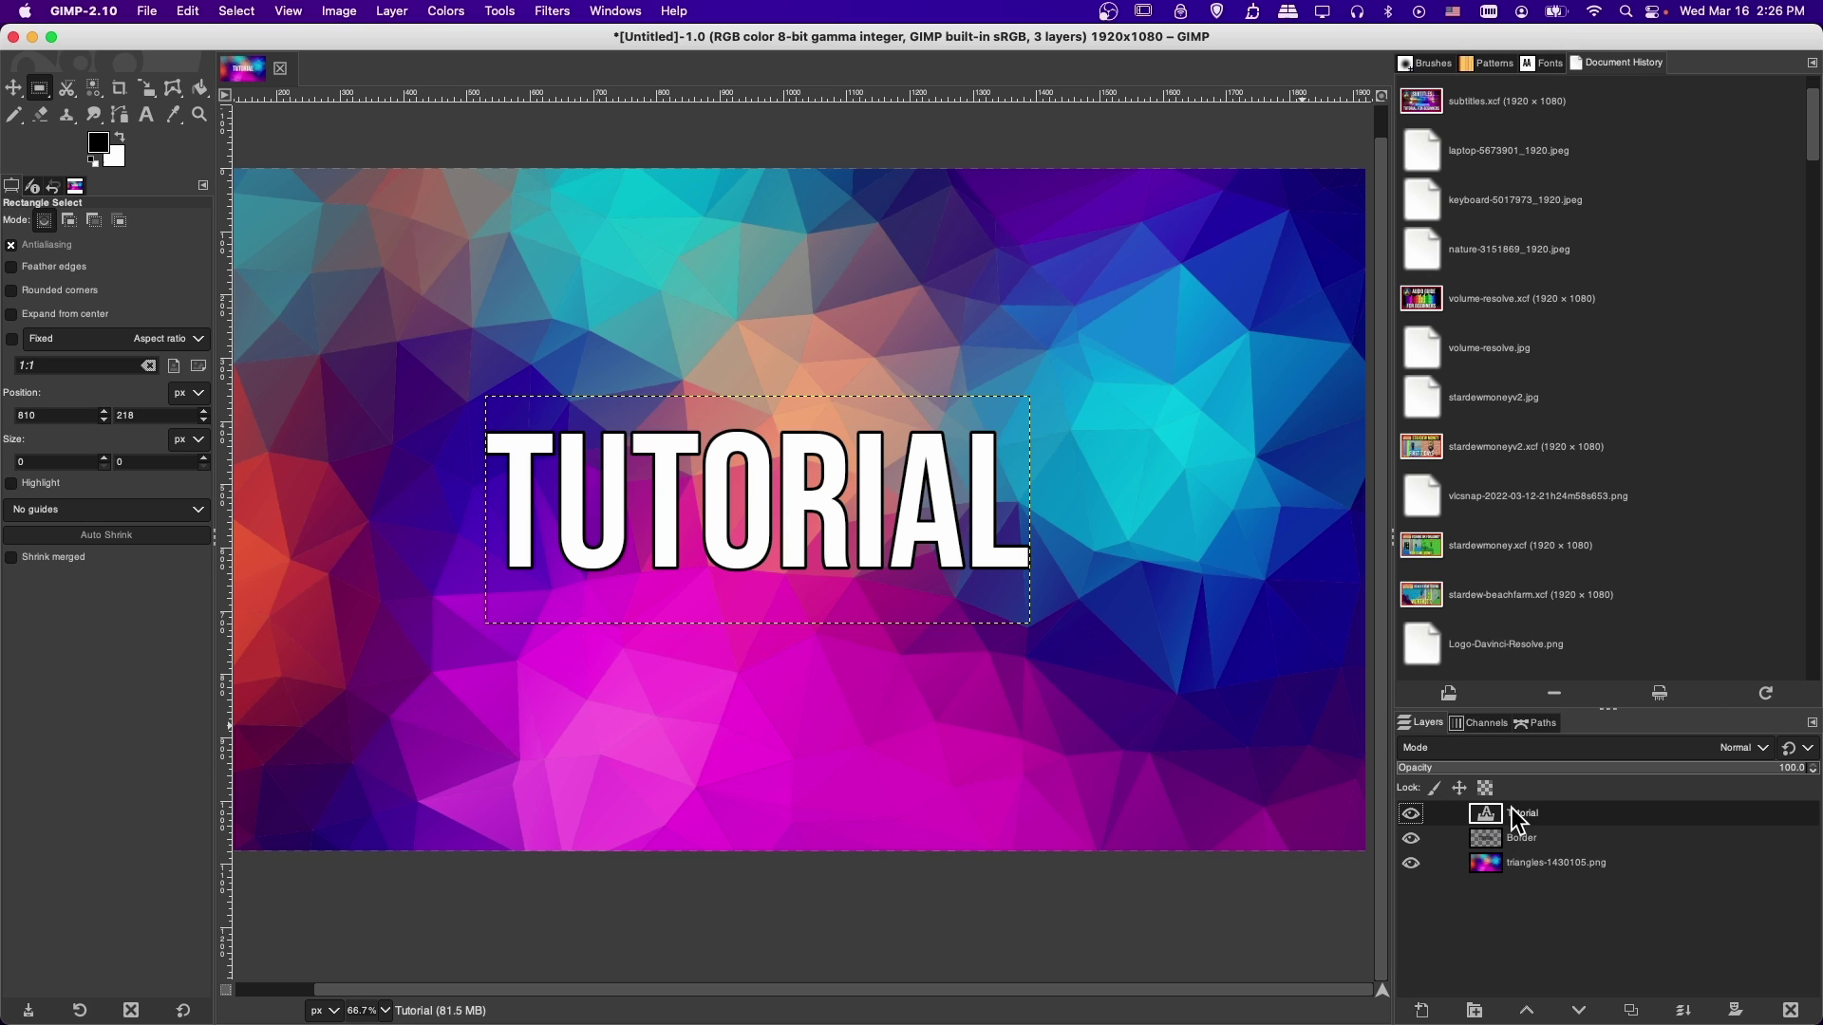
Select the TUTORIAL letters via Alpha to Selection and hide the Border layer.
right_click(1517, 813)
click(1548, 744)
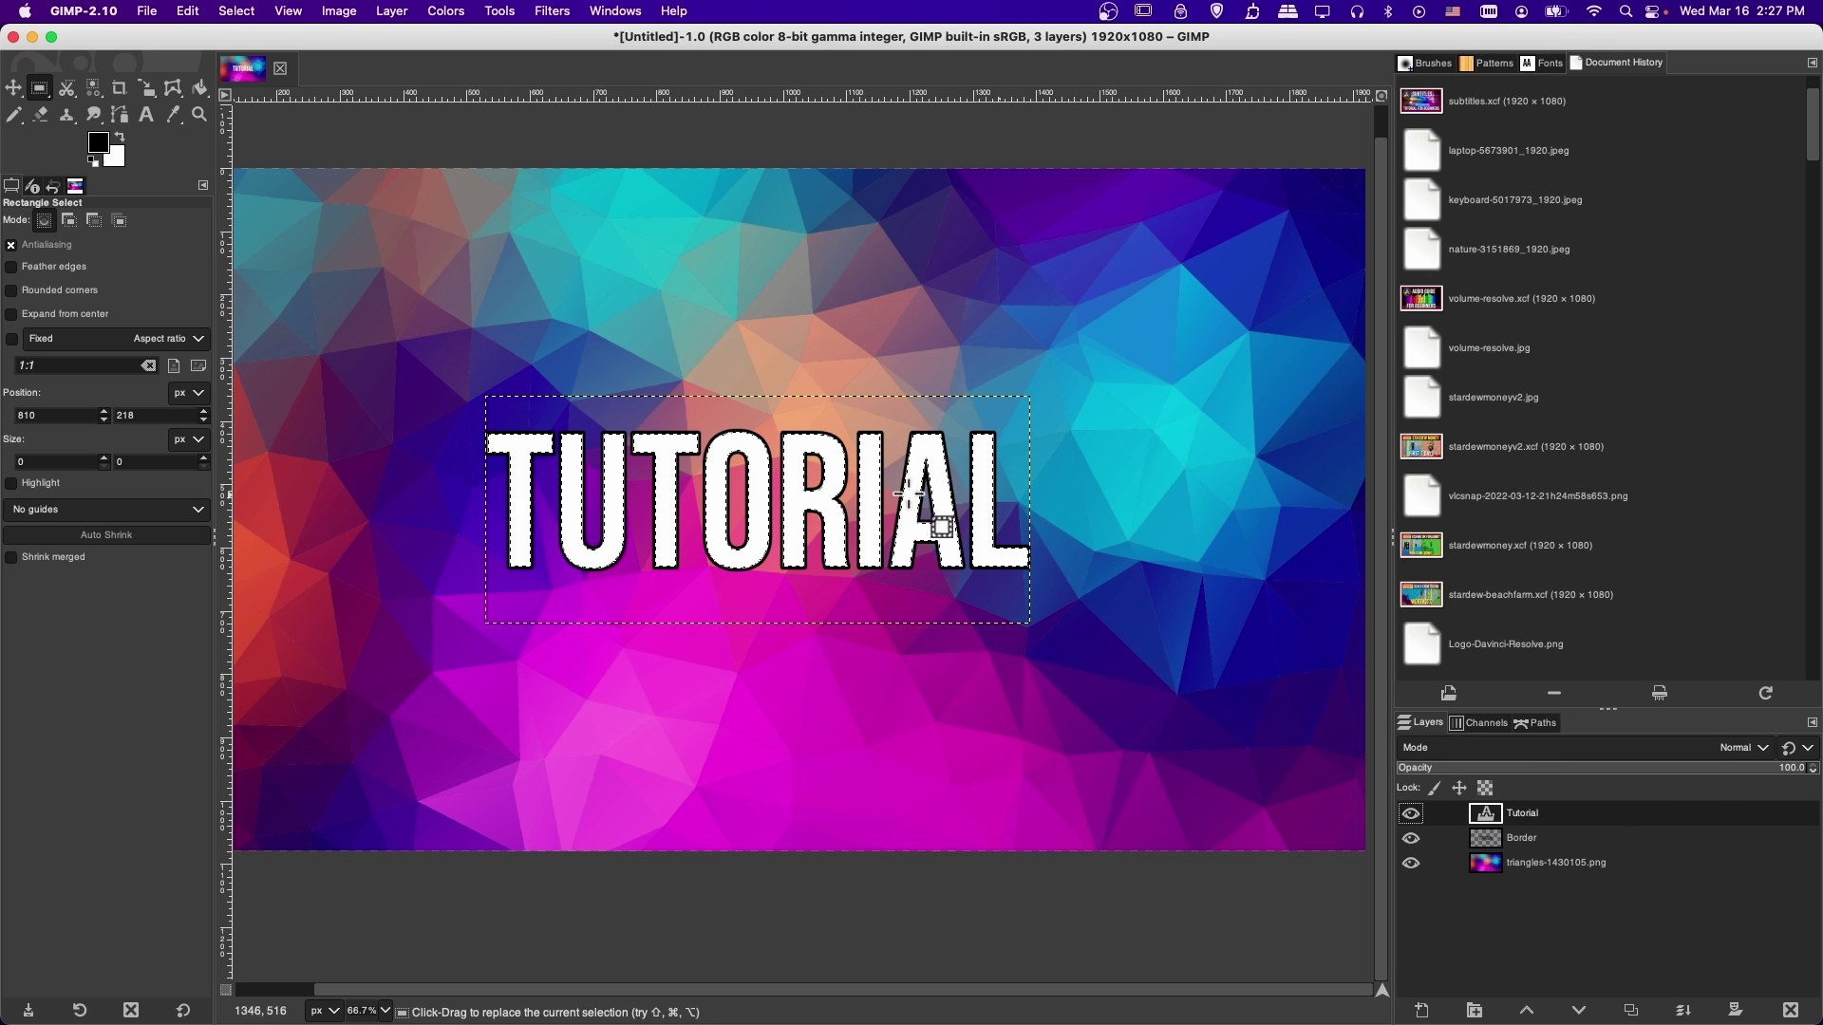
click(187, 12)
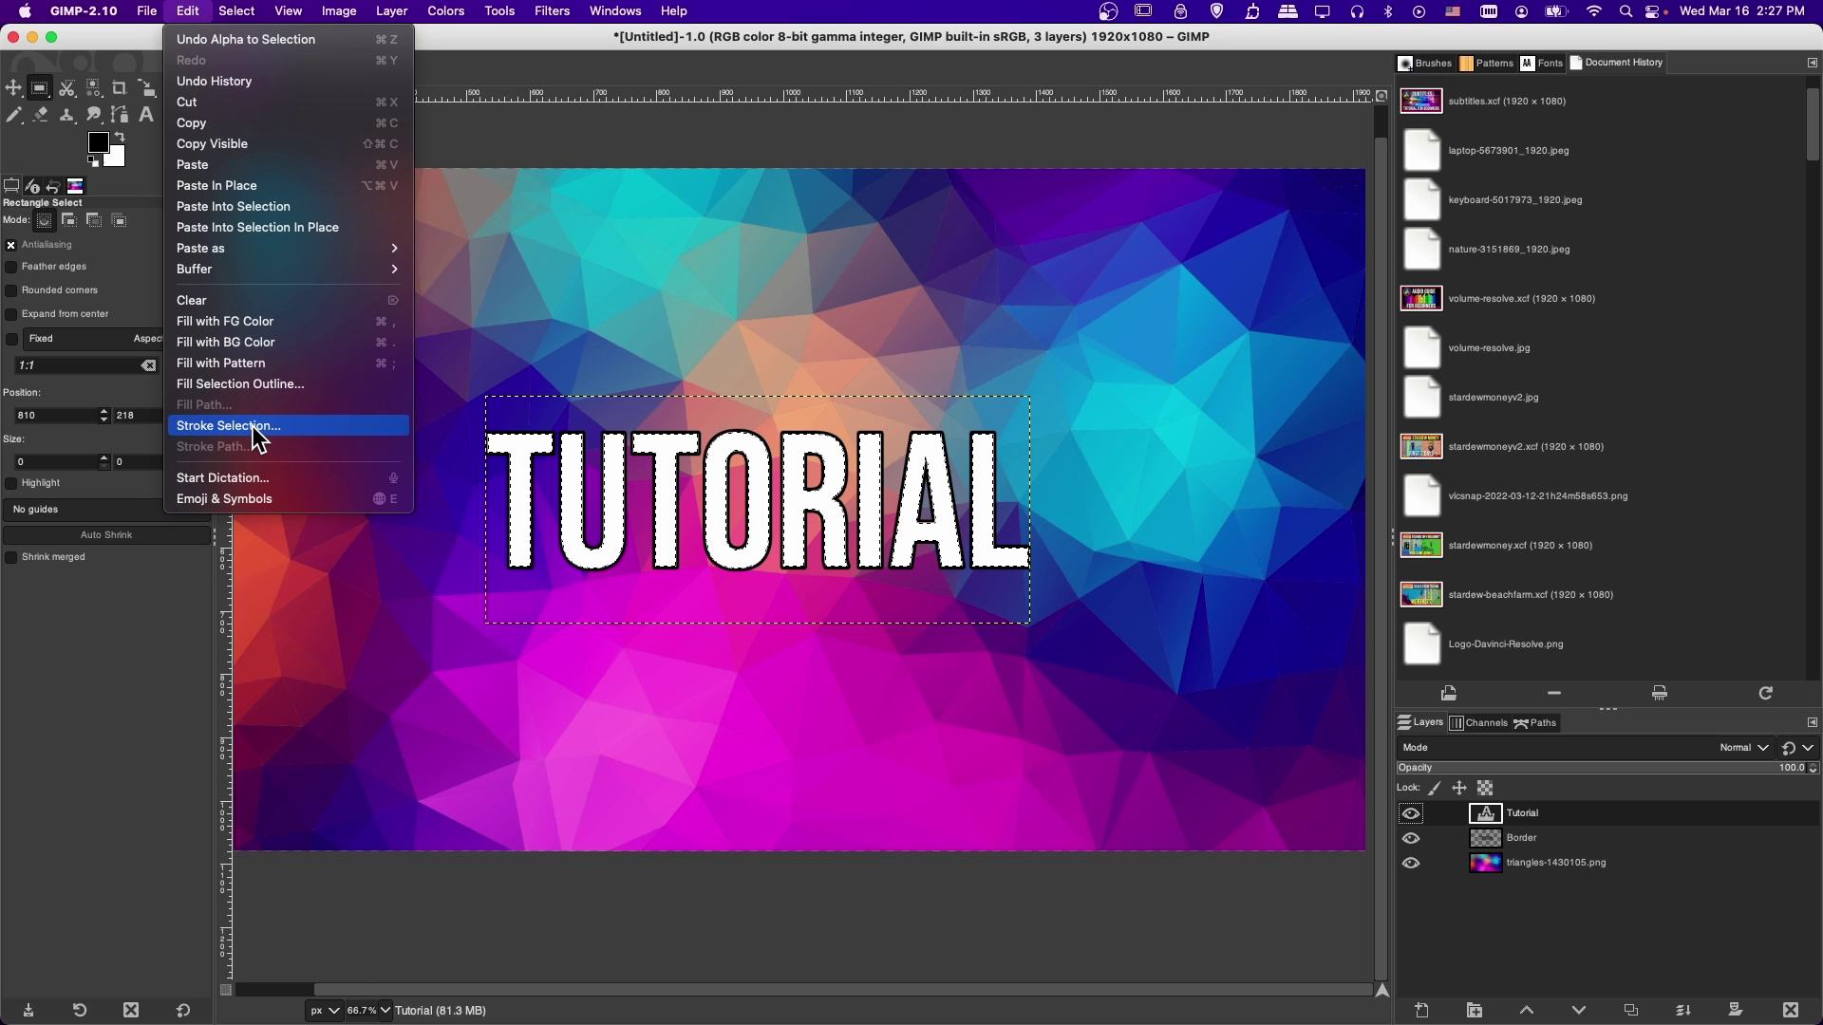
click(1629, 920)
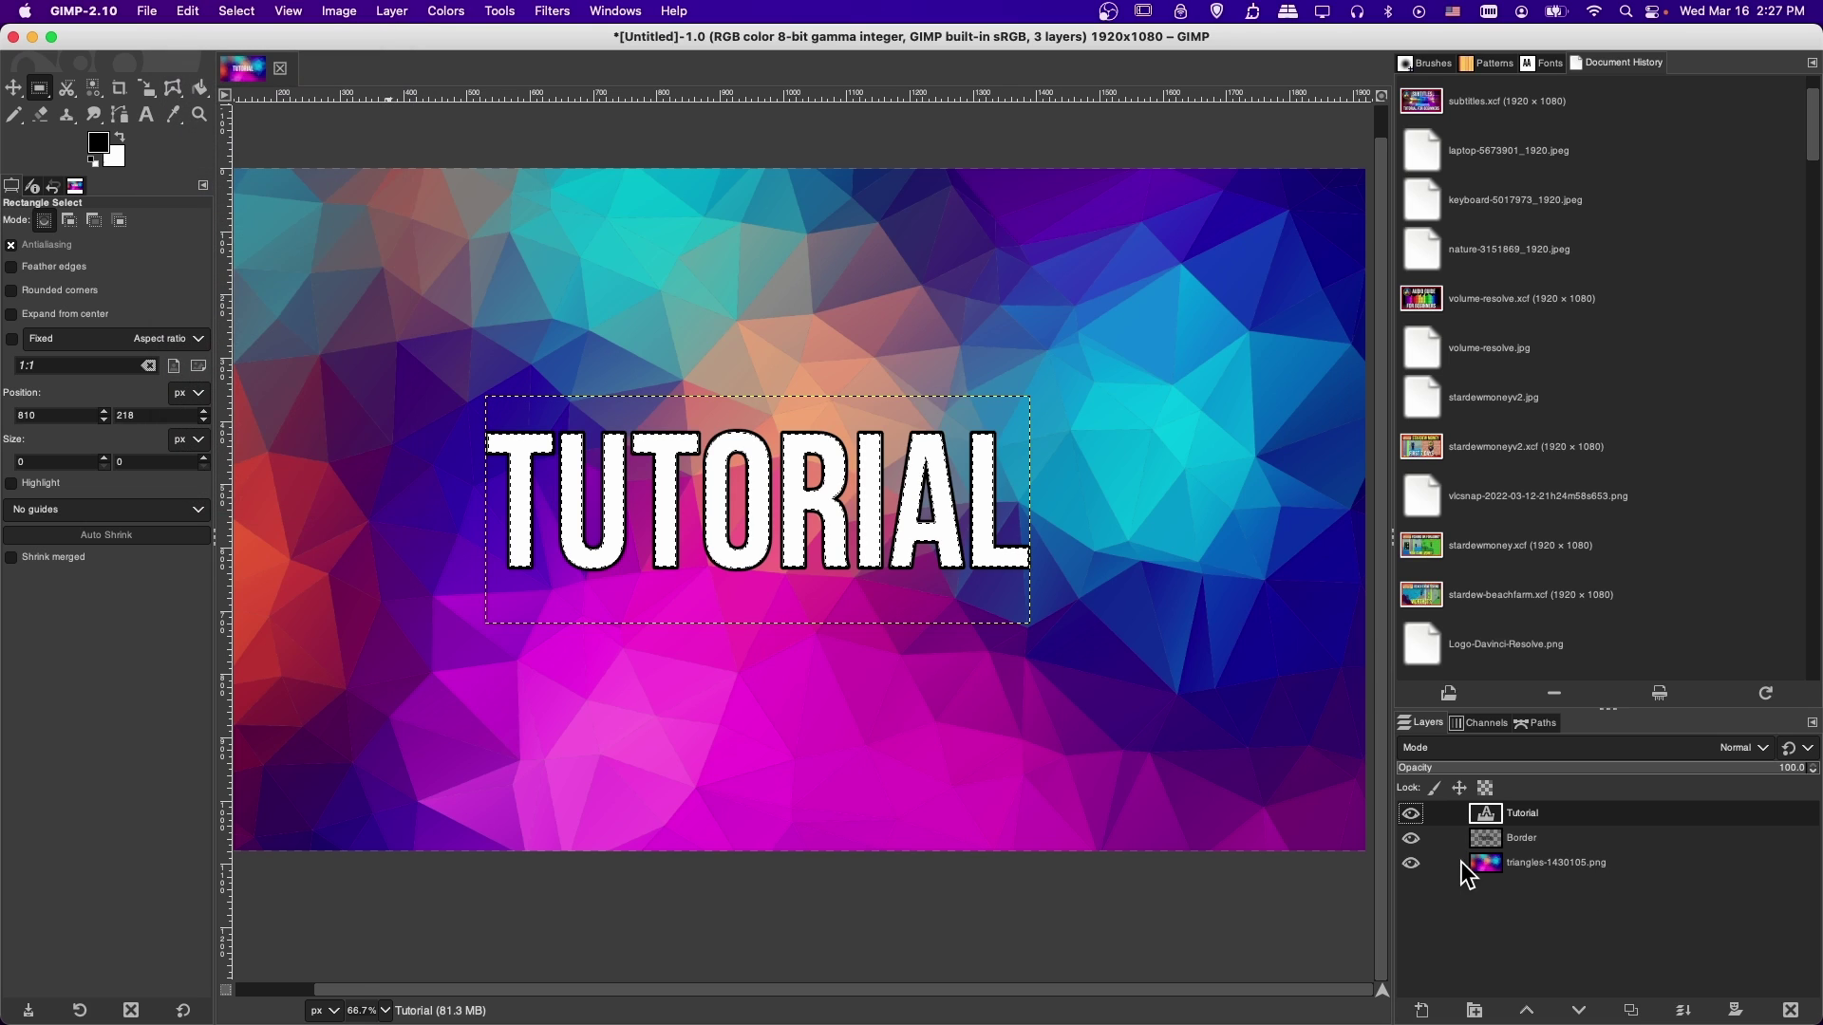
click(1413, 840)
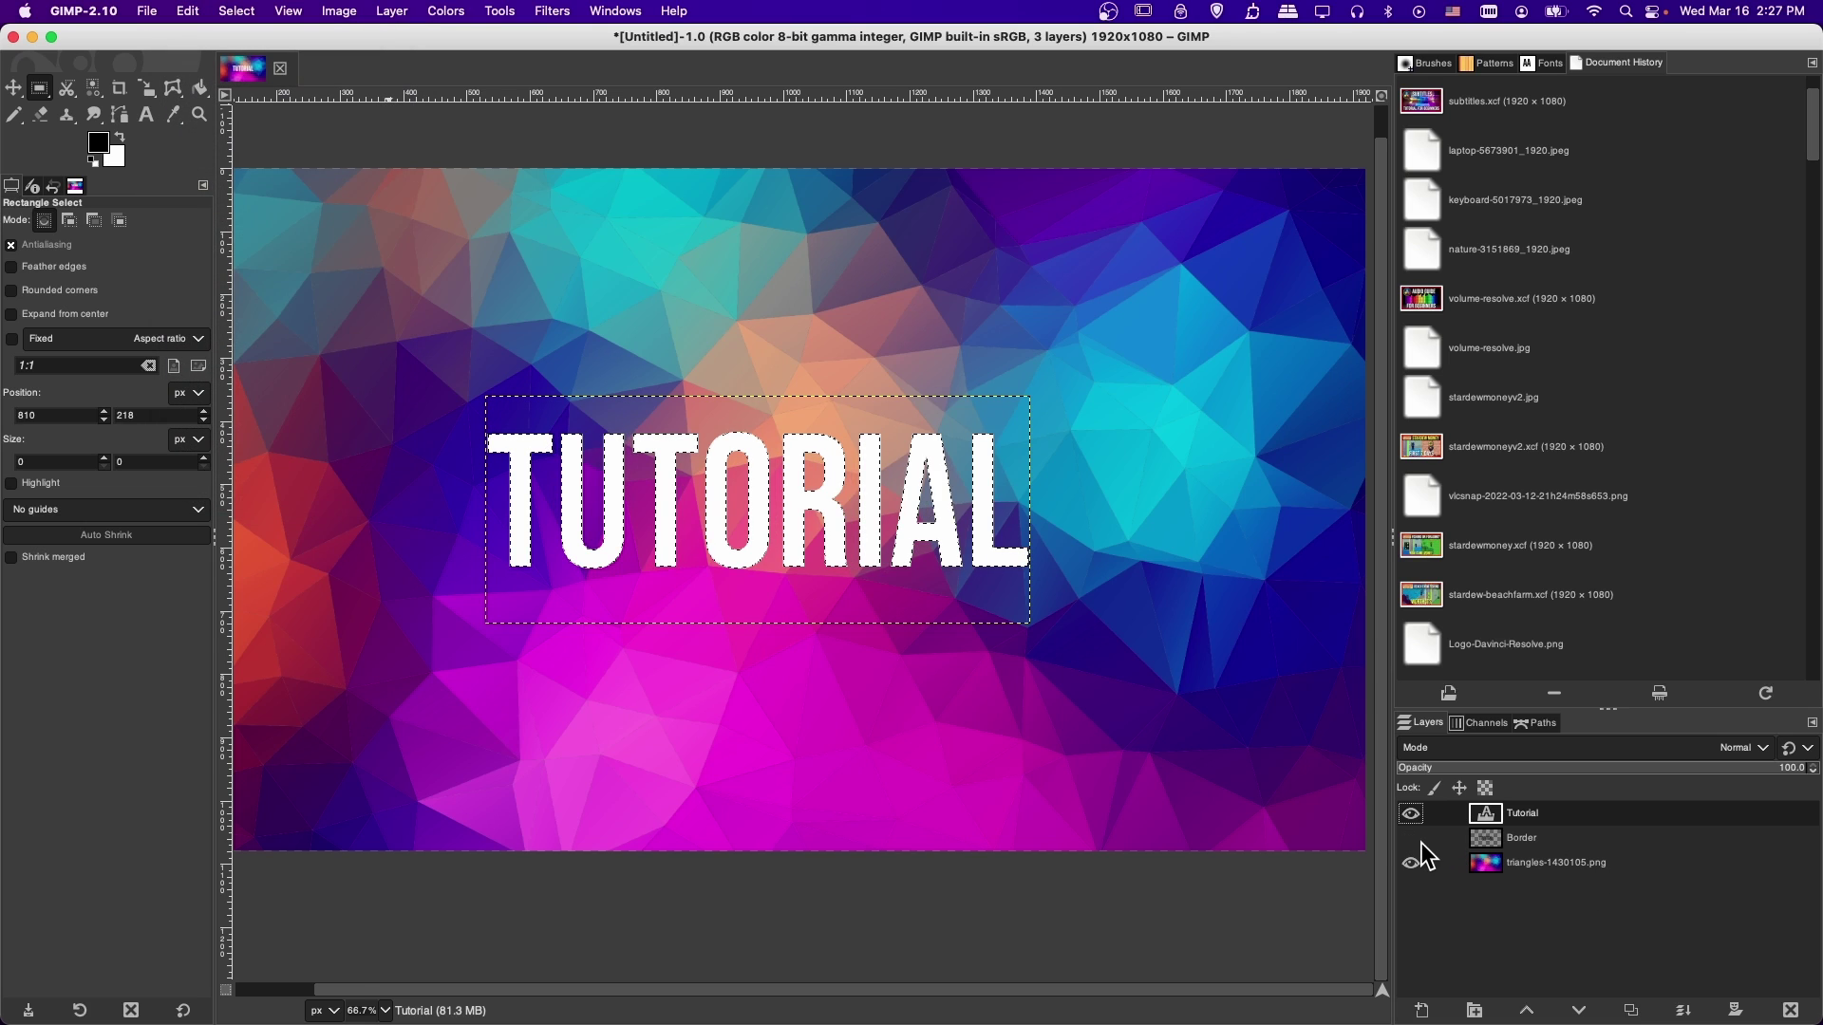
Stroke the letter selection with a 5 px black line and zoom in to inspect.
click(187, 10)
click(237, 426)
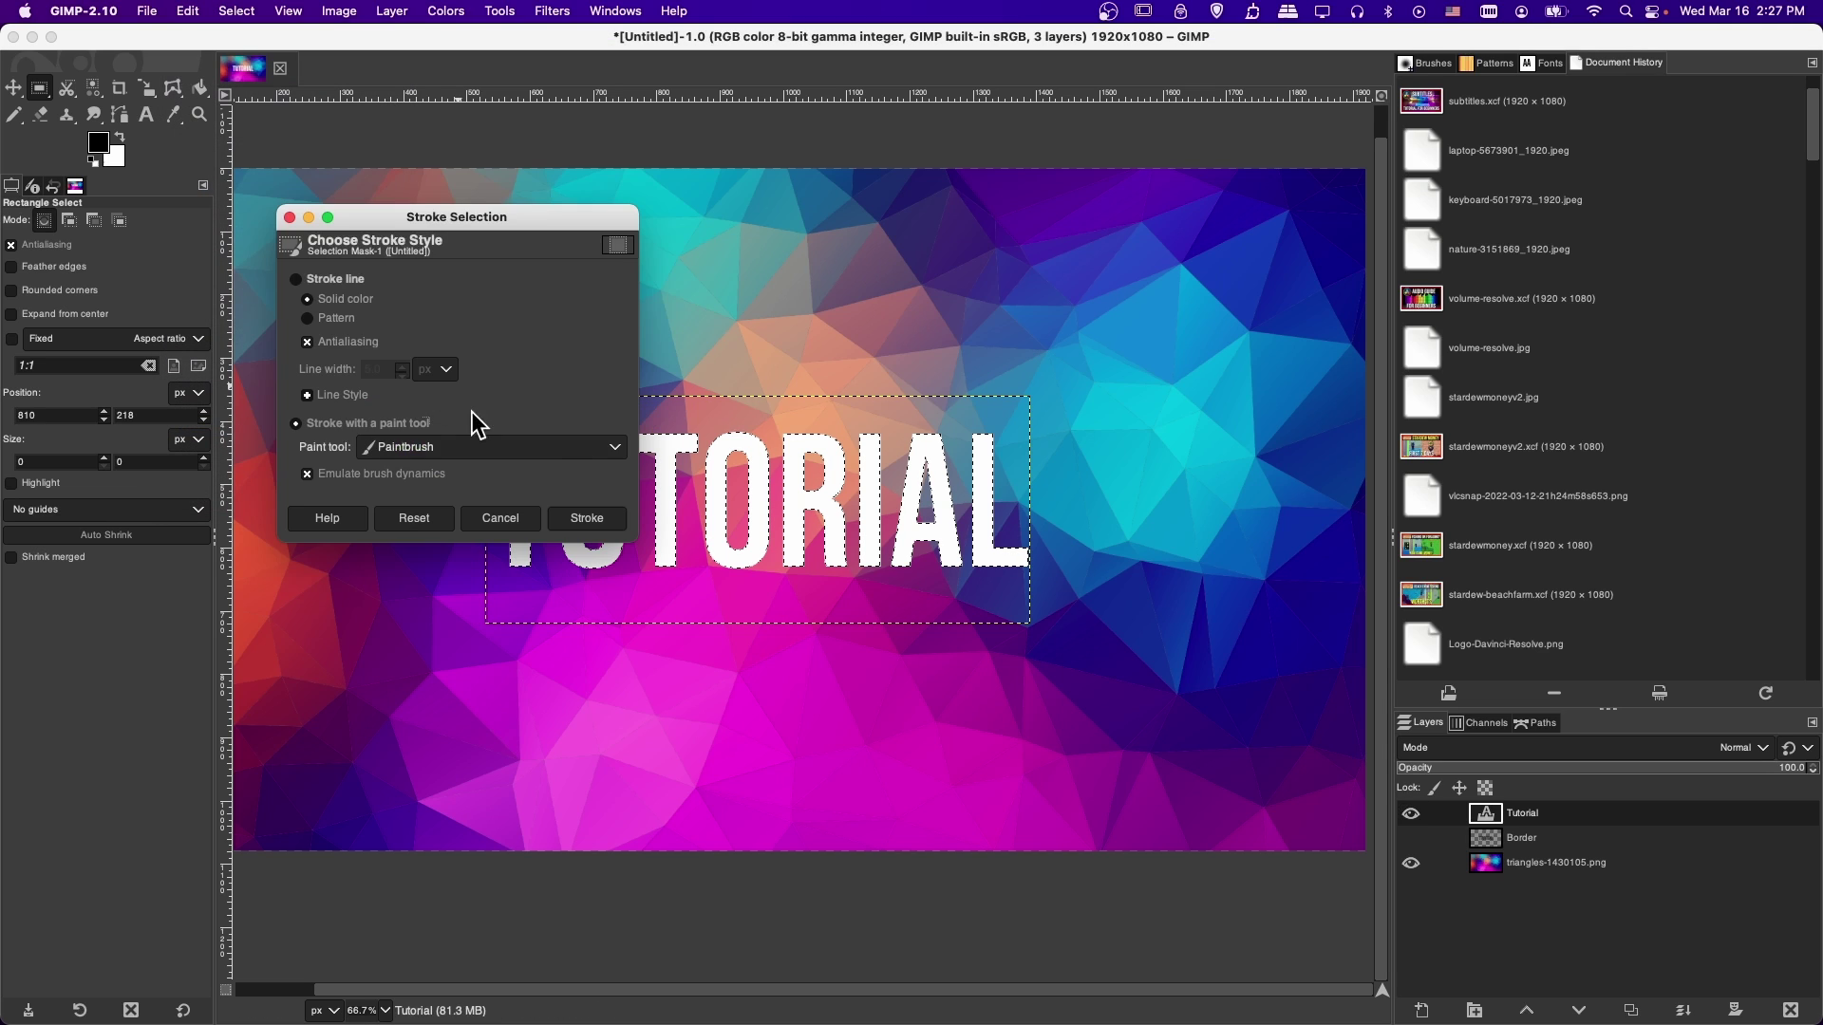
click(319, 278)
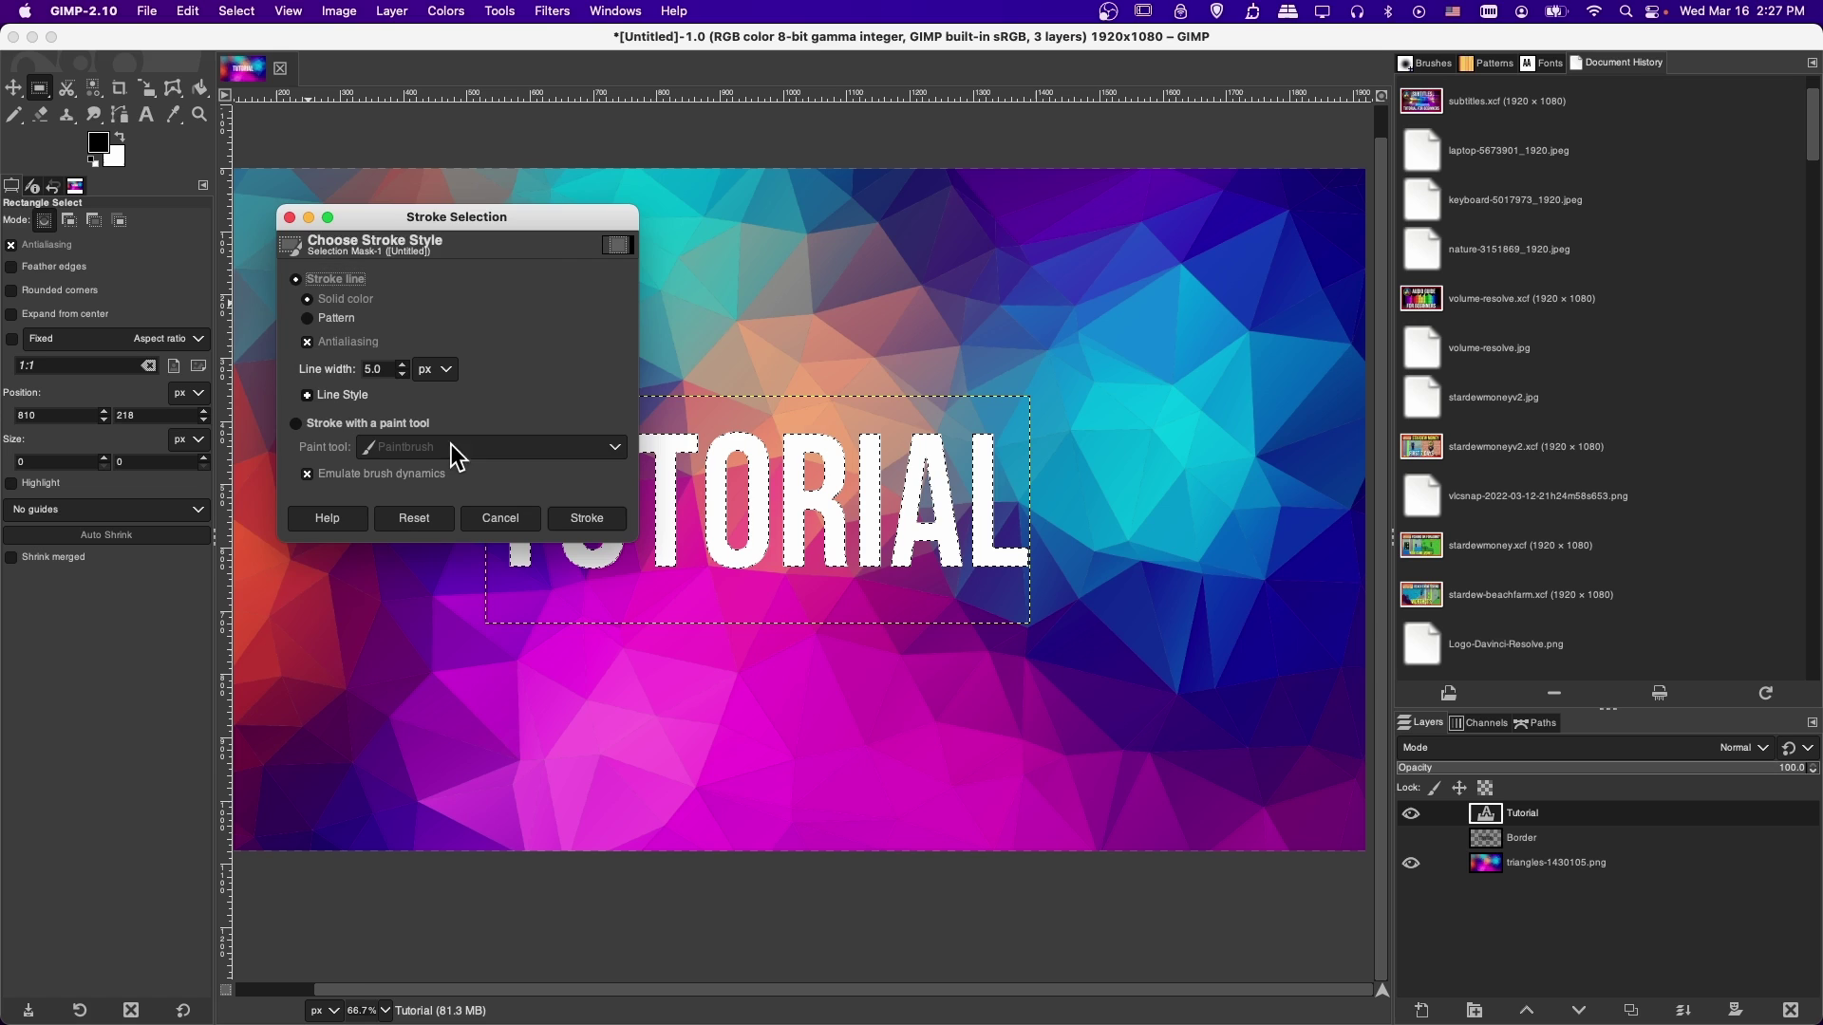
click(598, 520)
key(1)
scroll(757, 548, up, 1)
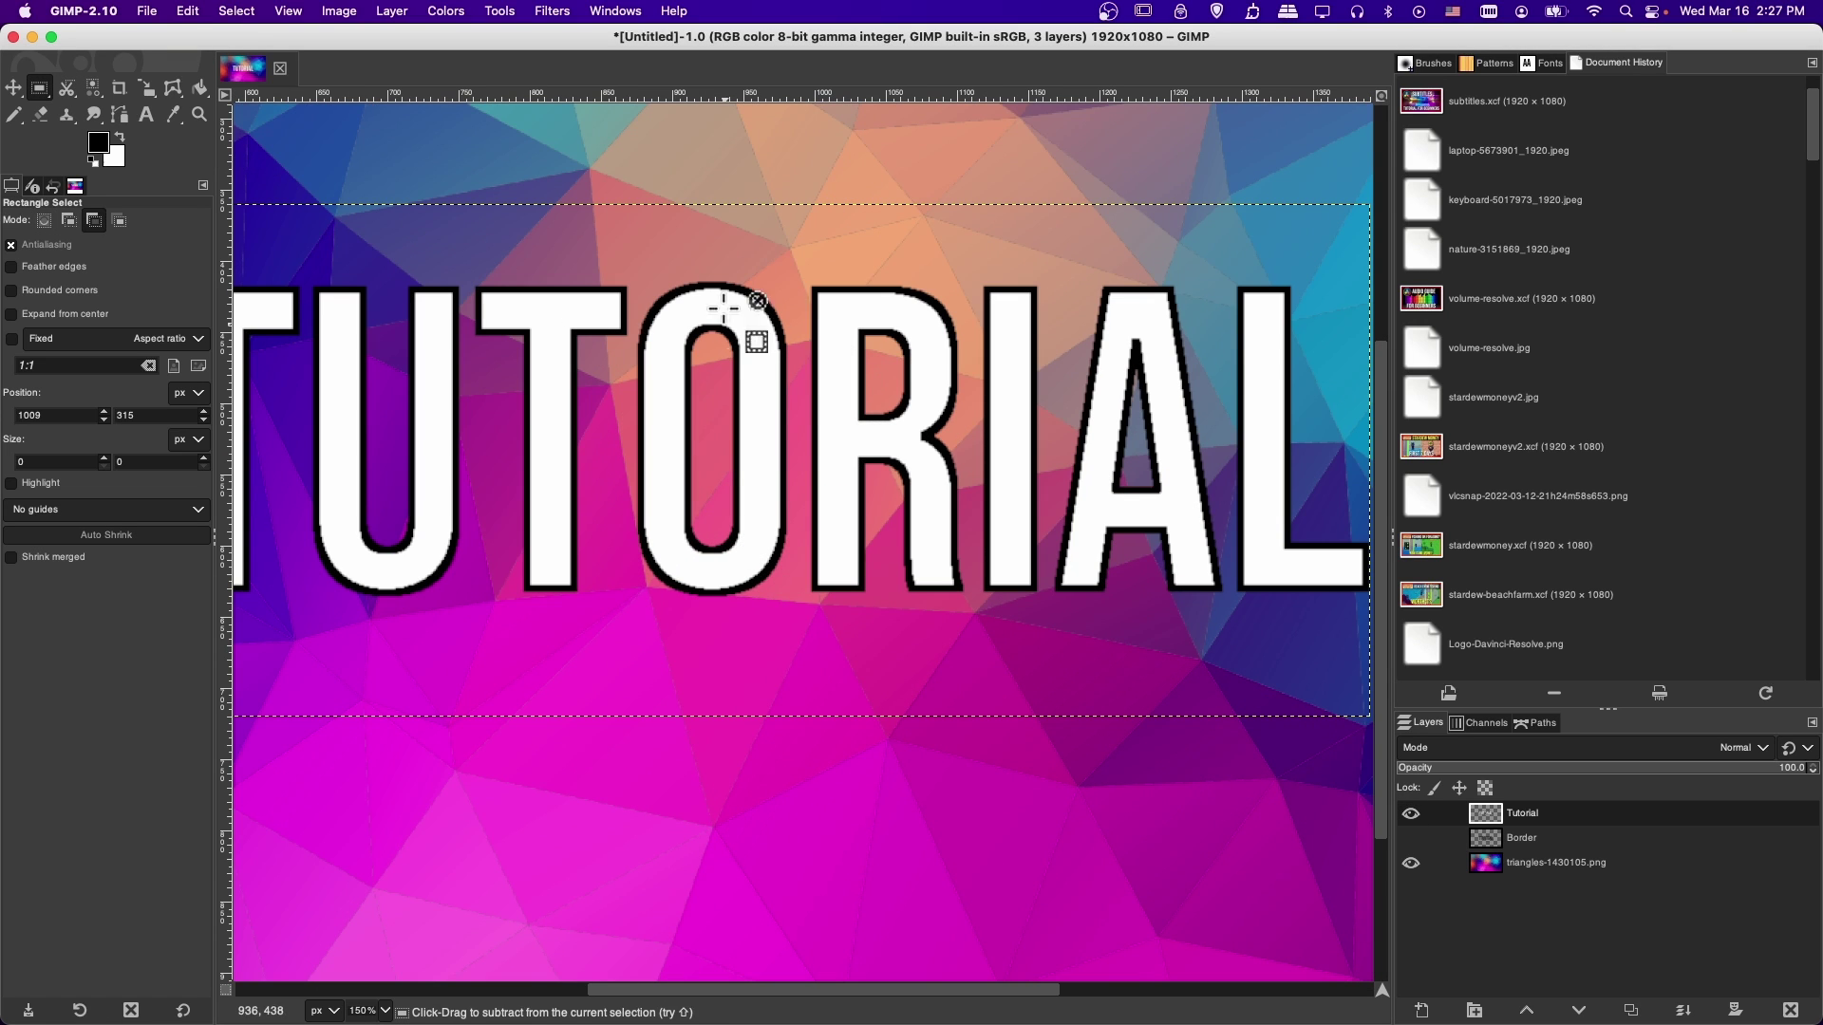
Hide and re-show the Border layer to compare the TUTORIAL outline, then view at 100% zoom.
scroll(703, 370, down, 2)
scroll(702, 356, up, 1)
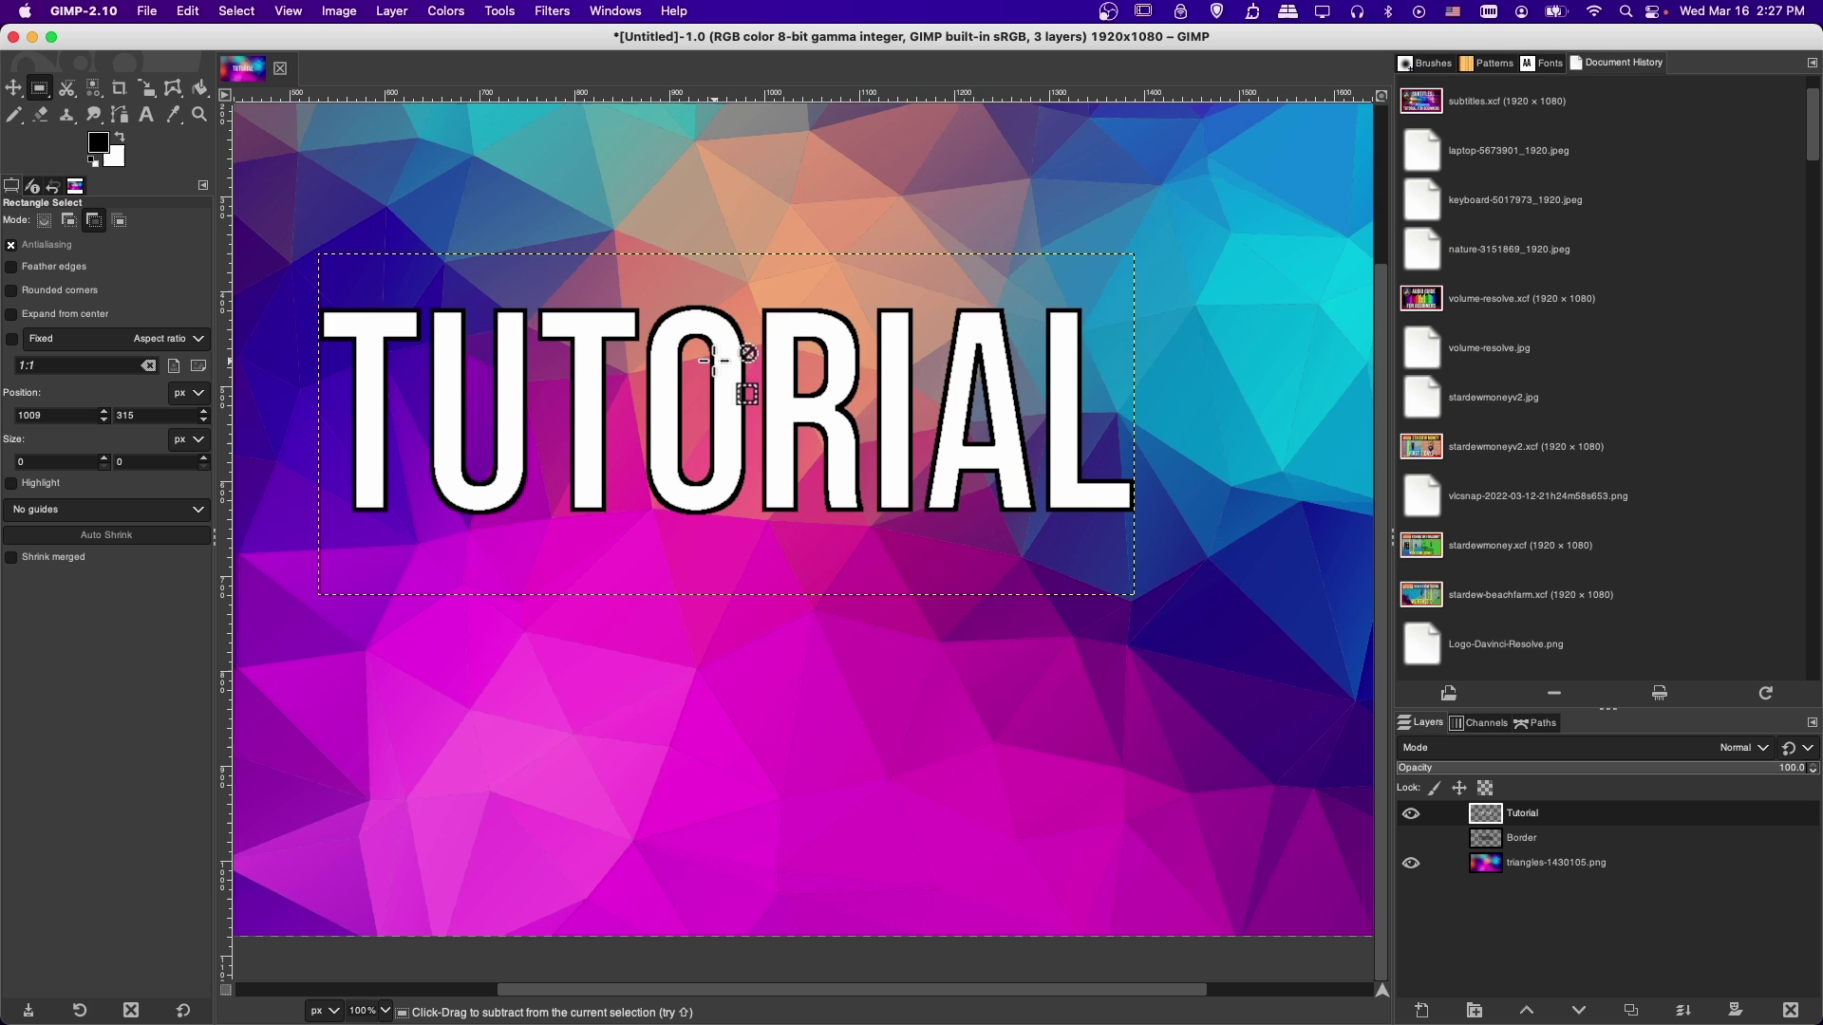
scroll(723, 344, up, 1)
scroll(773, 570, down, 3)
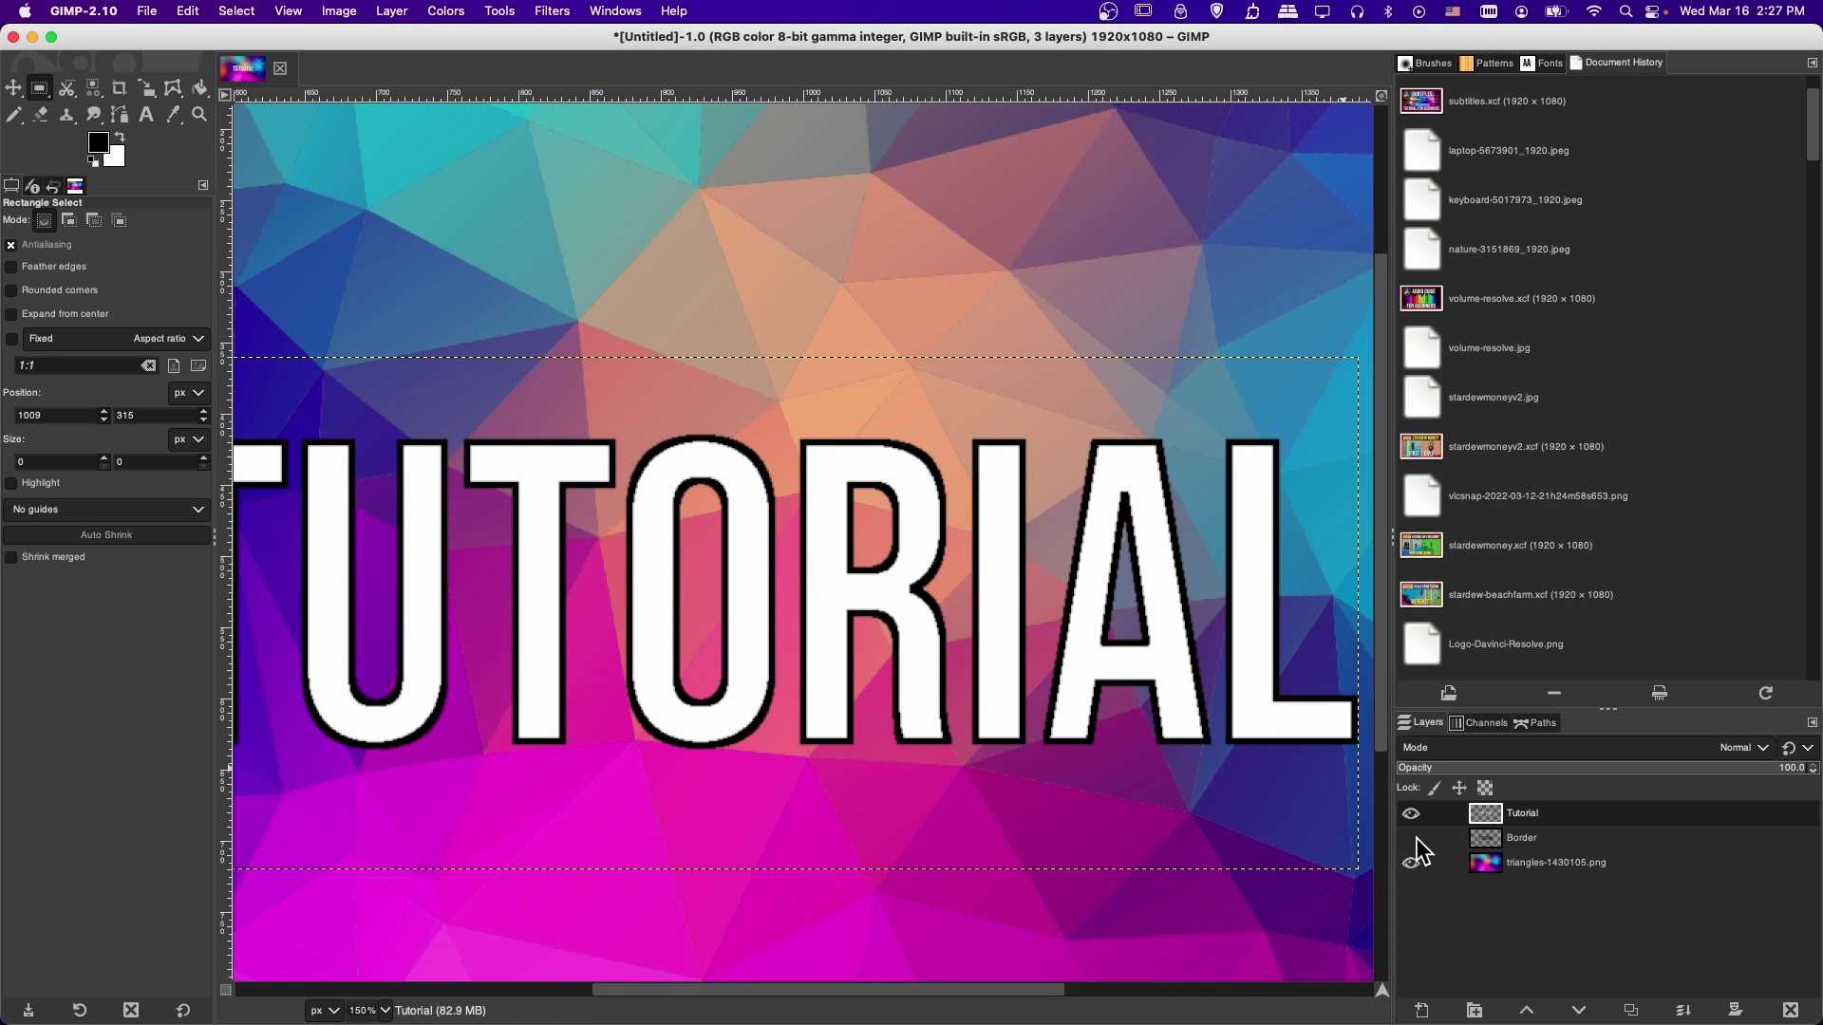
click(1411, 837)
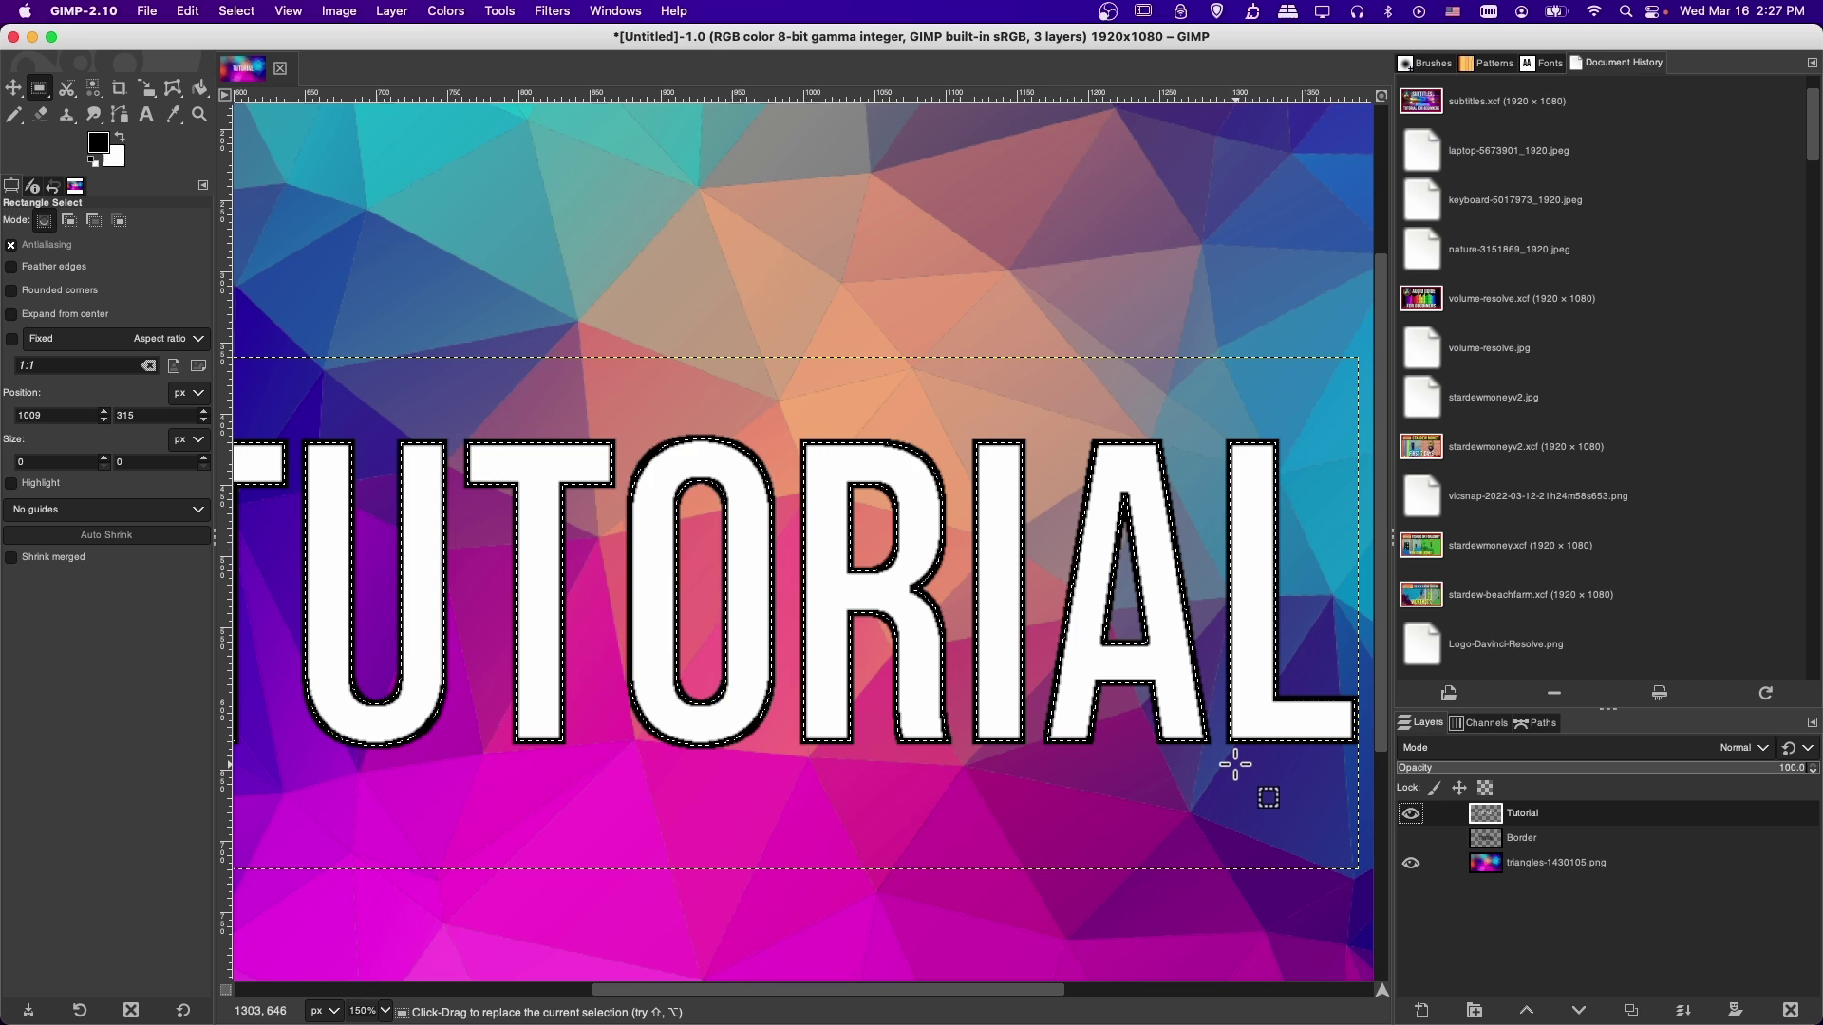
click(1411, 838)
key(1)
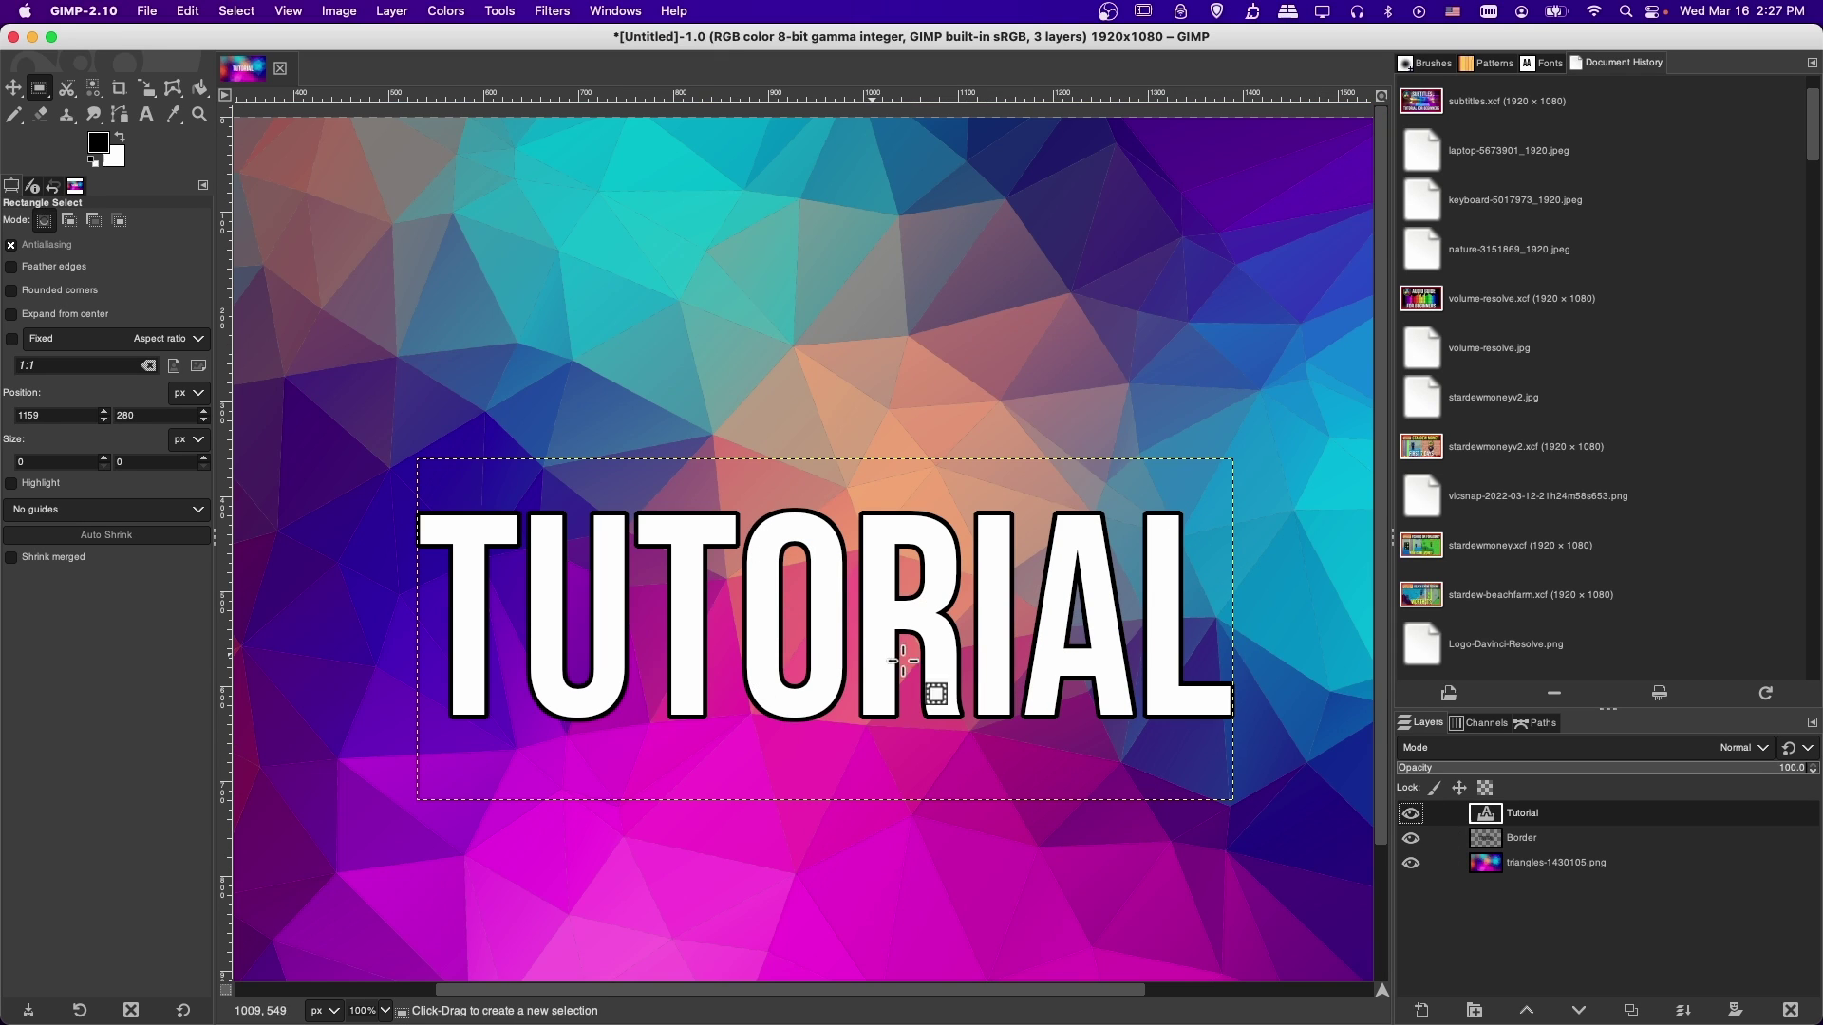
click(251, 11)
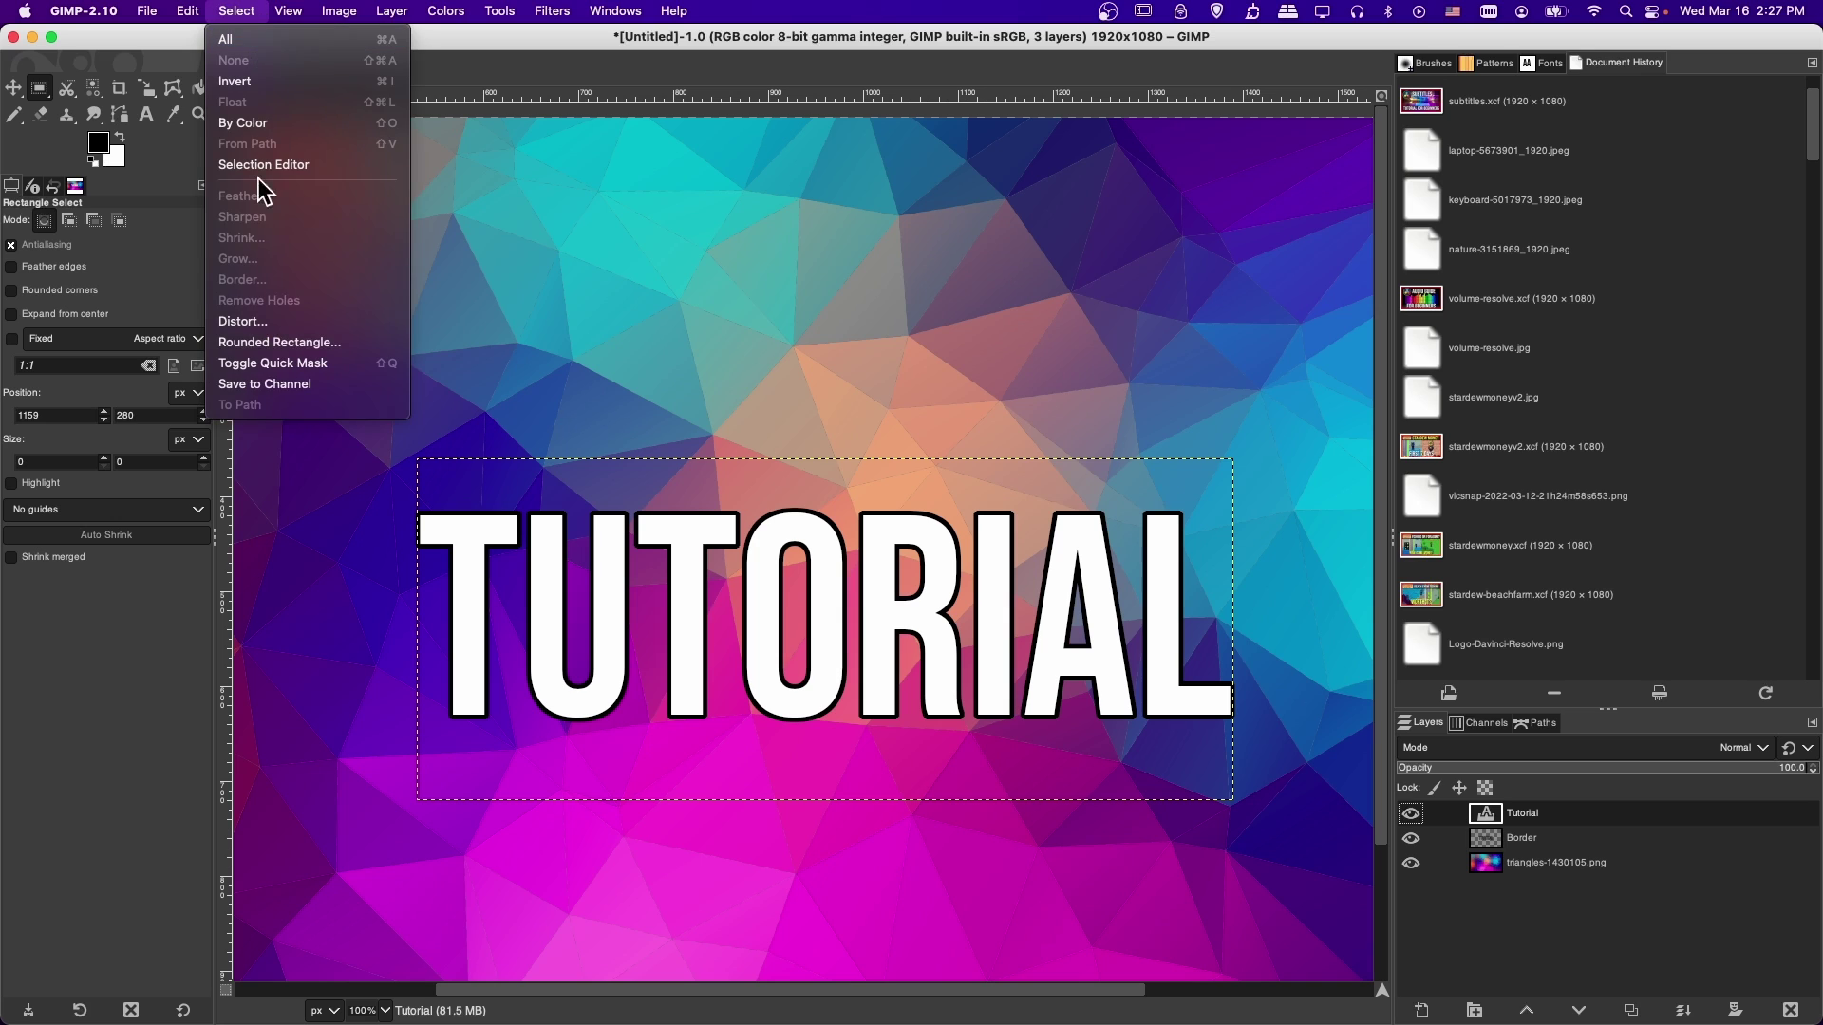
click(242, 11)
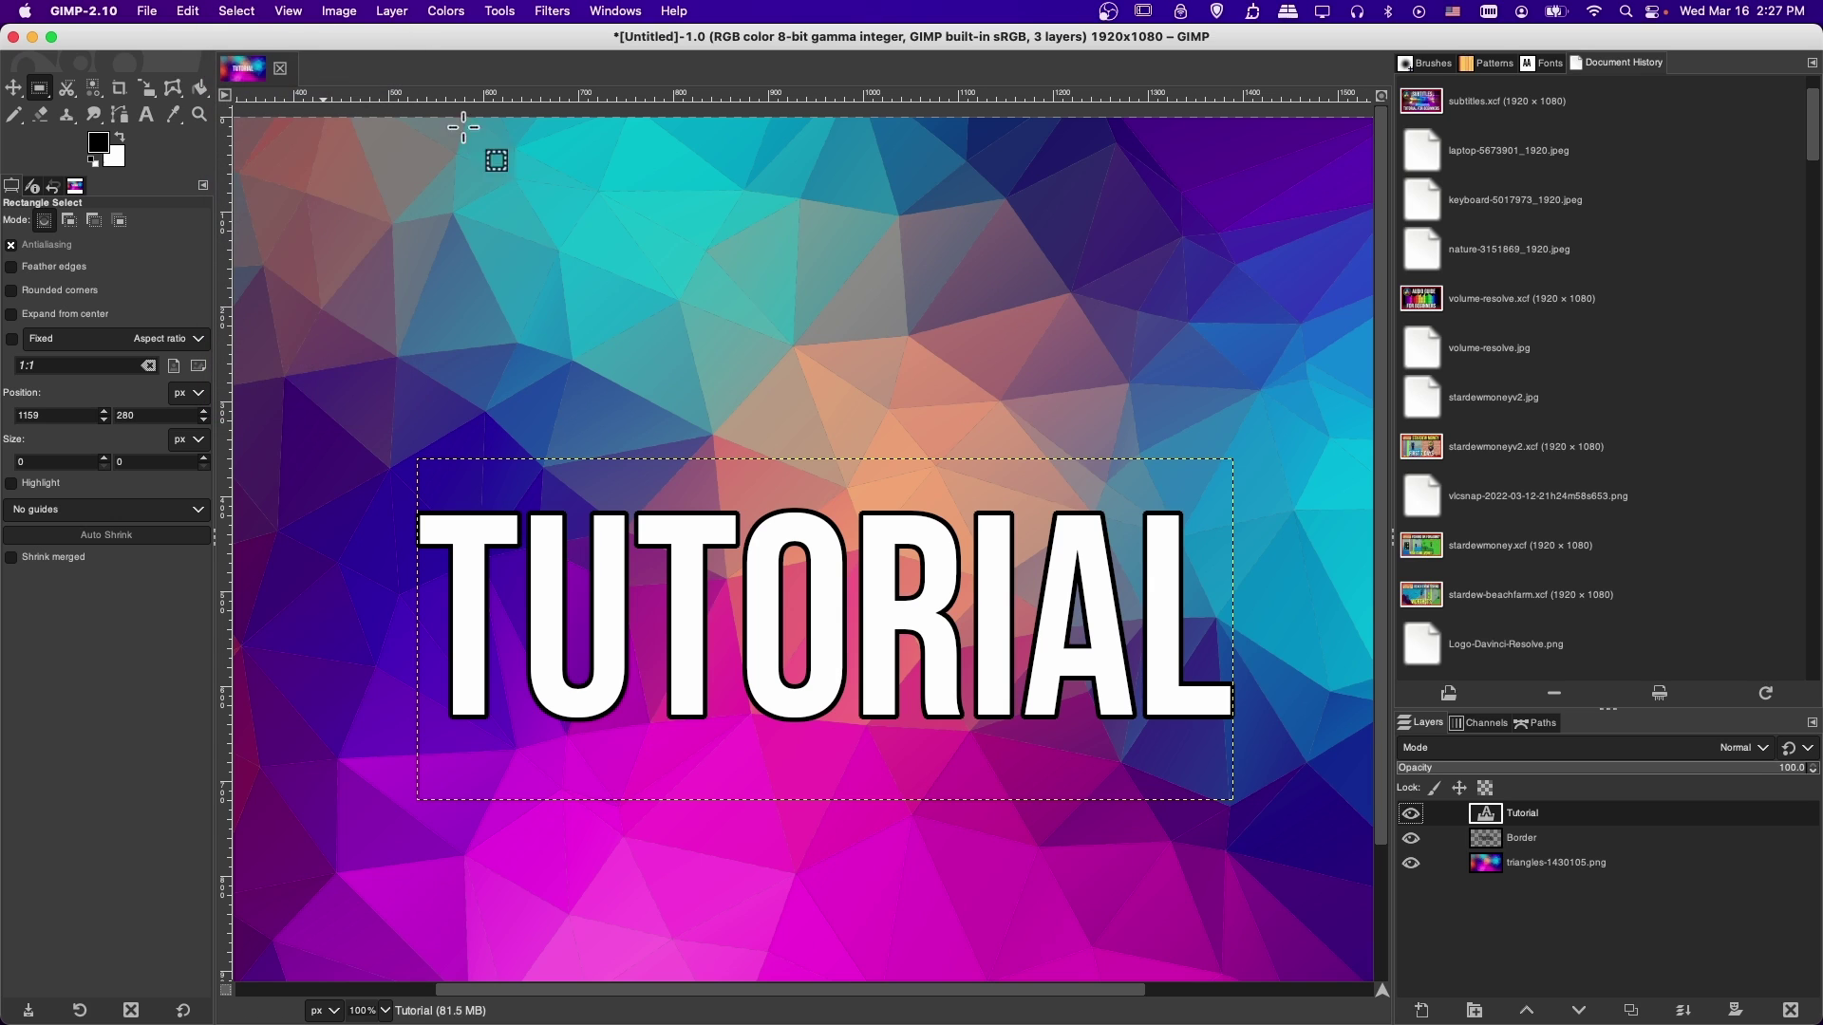
scroll(1215, 613, down, 1)
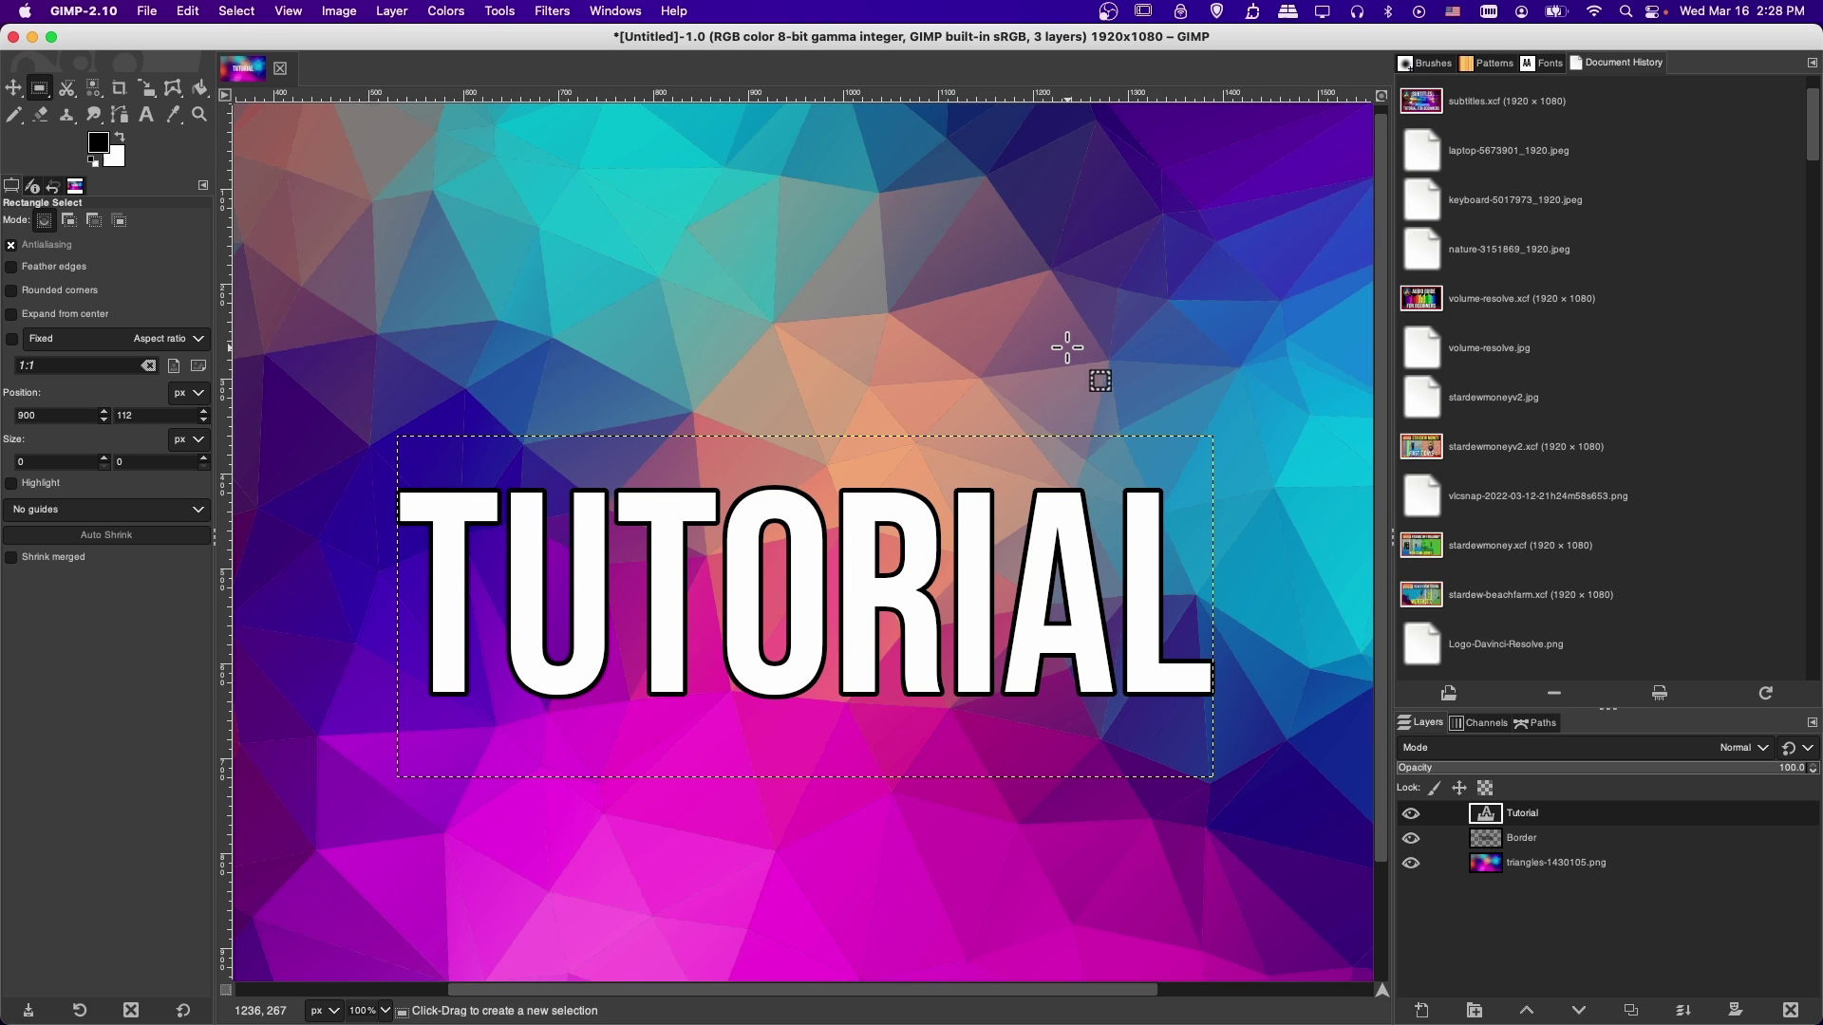
scroll(1067, 348, down, 1)
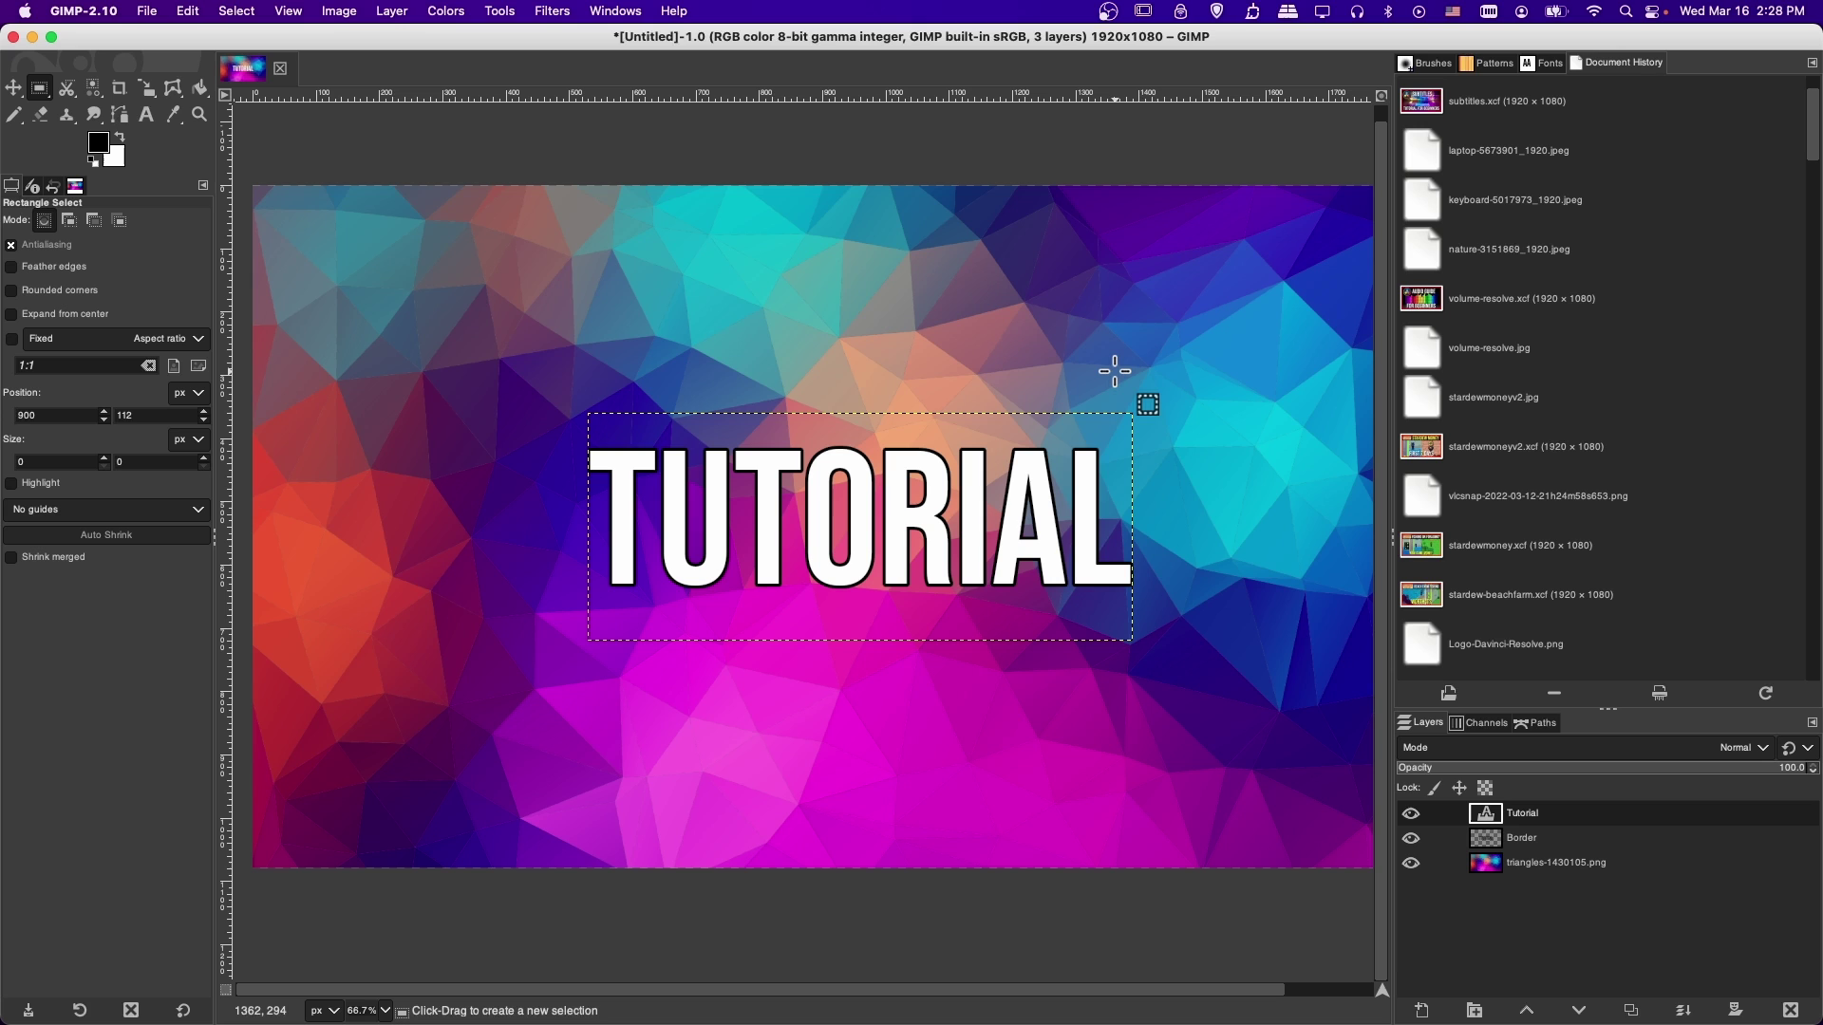